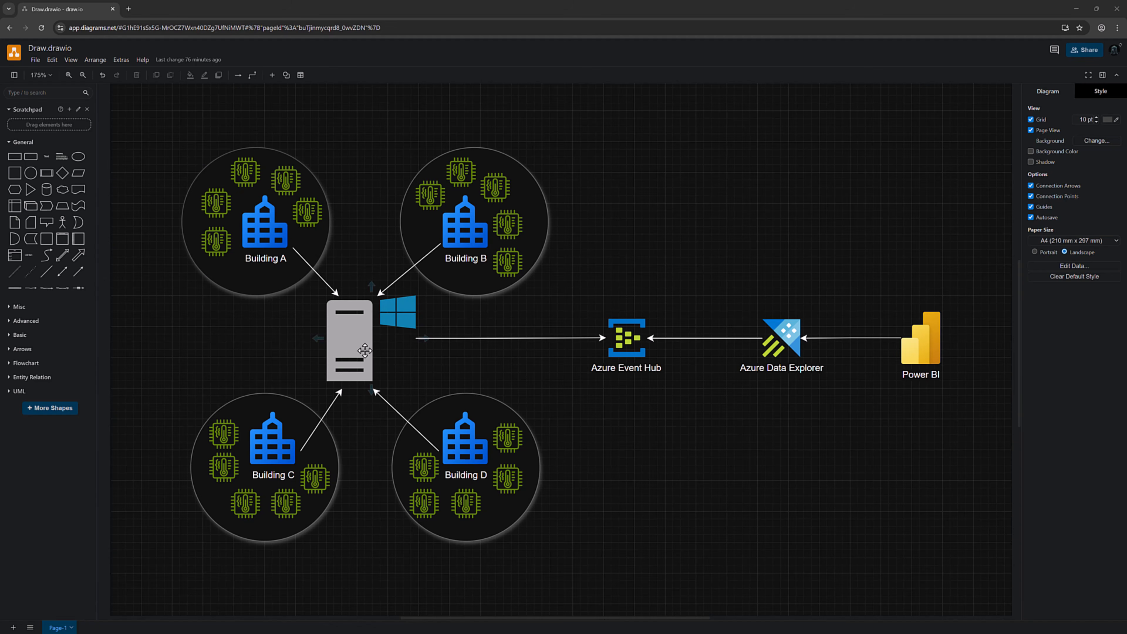
pyautogui.click(395, 346)
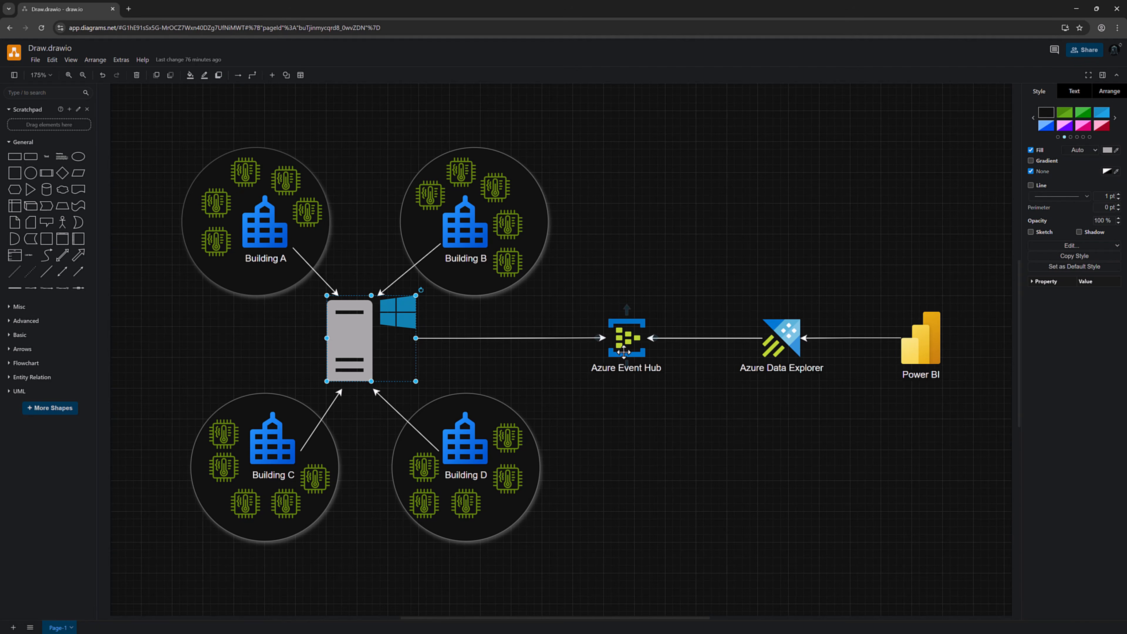
pyautogui.click(624, 351)
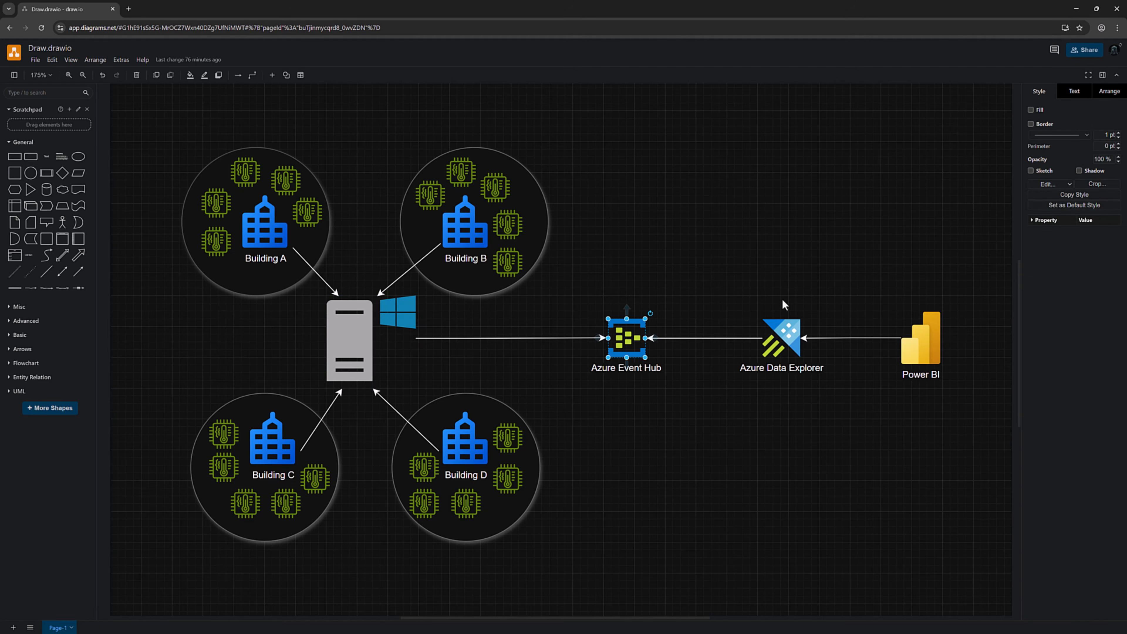
pyautogui.click(787, 339)
pyautogui.click(916, 357)
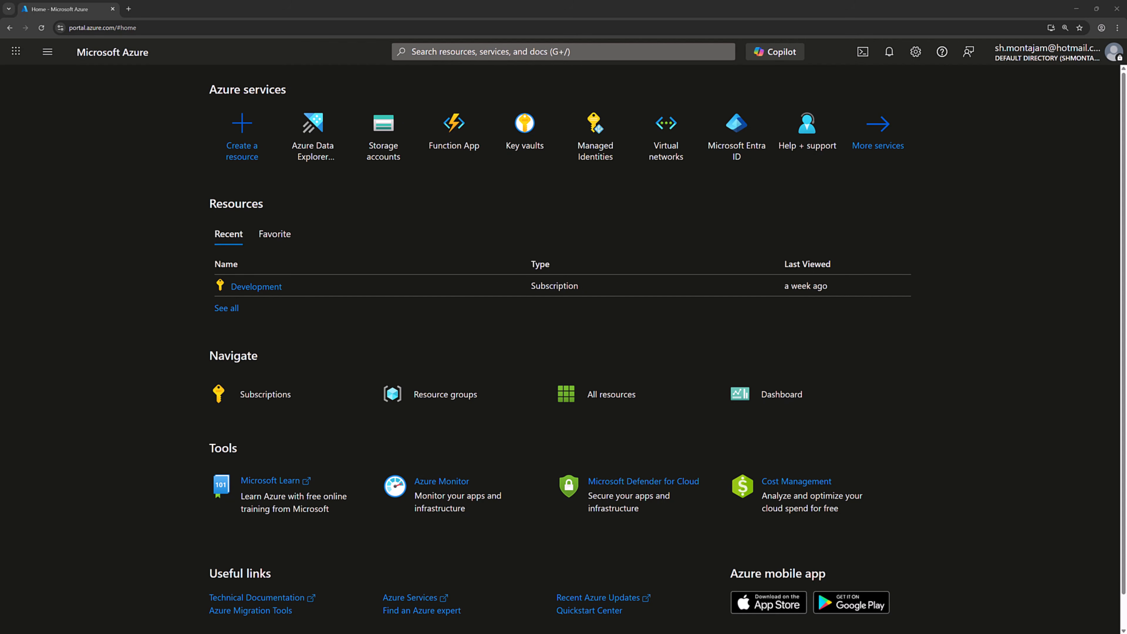
# - In the Azure portal, create a resource group named rg-demo
pyautogui.click(461, 397)
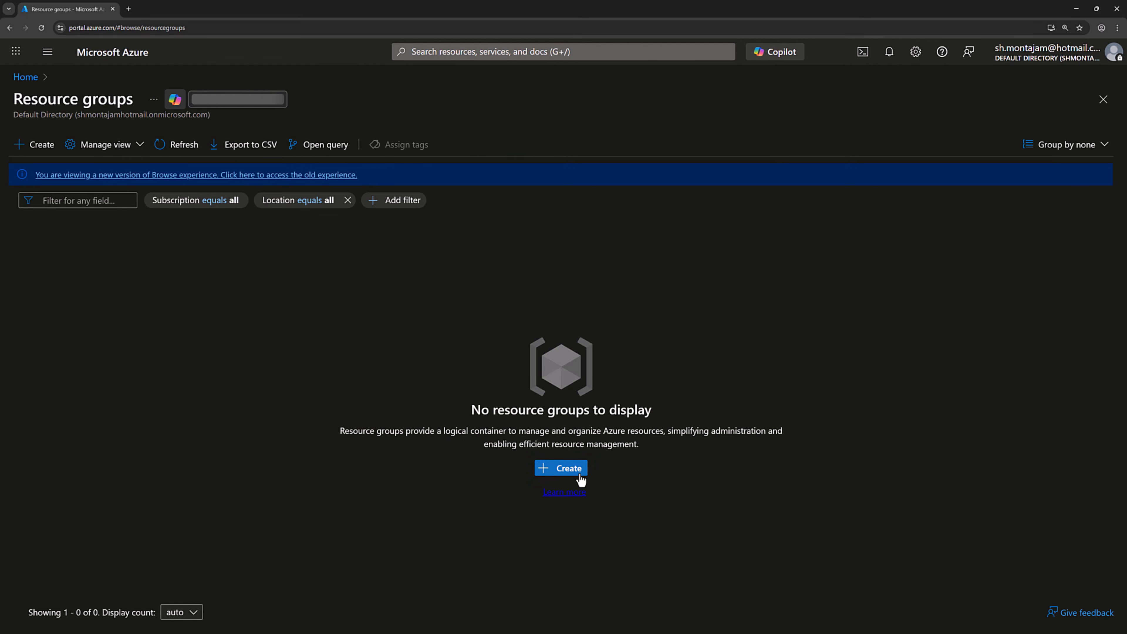
pyautogui.click(579, 474)
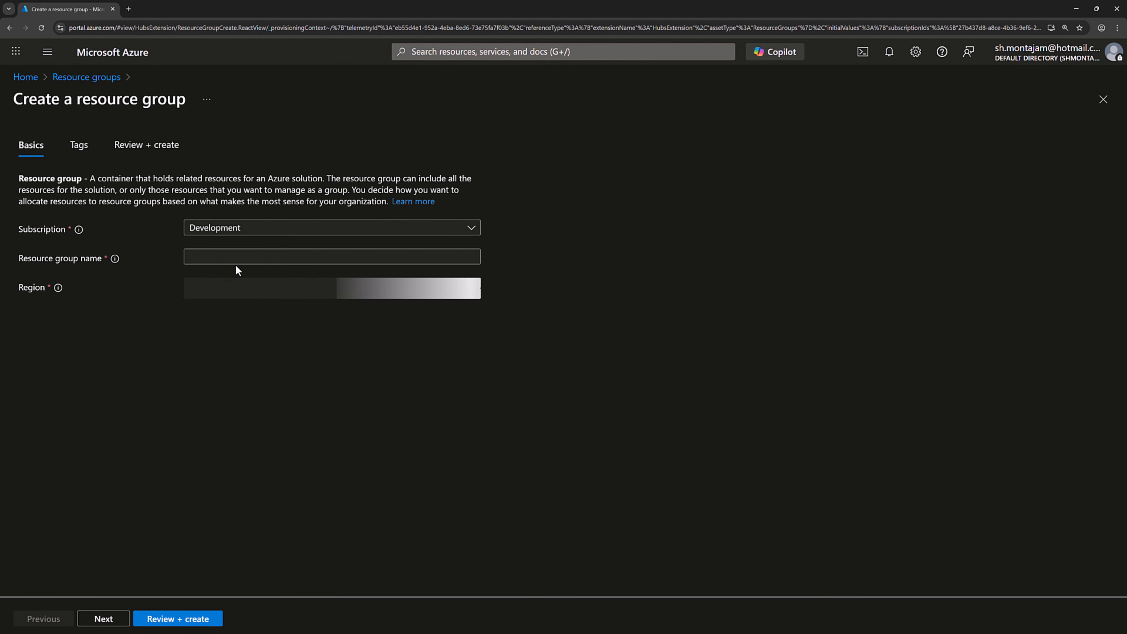
pyautogui.click(236, 259)
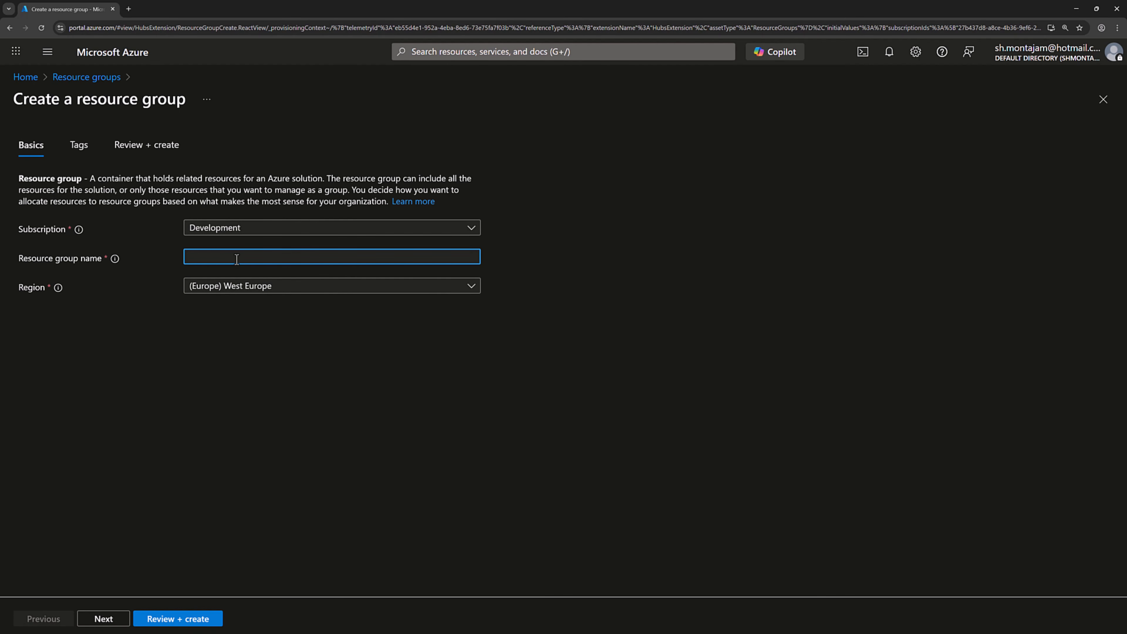
pyautogui.write('rg-demo')
pyautogui.click(185, 622)
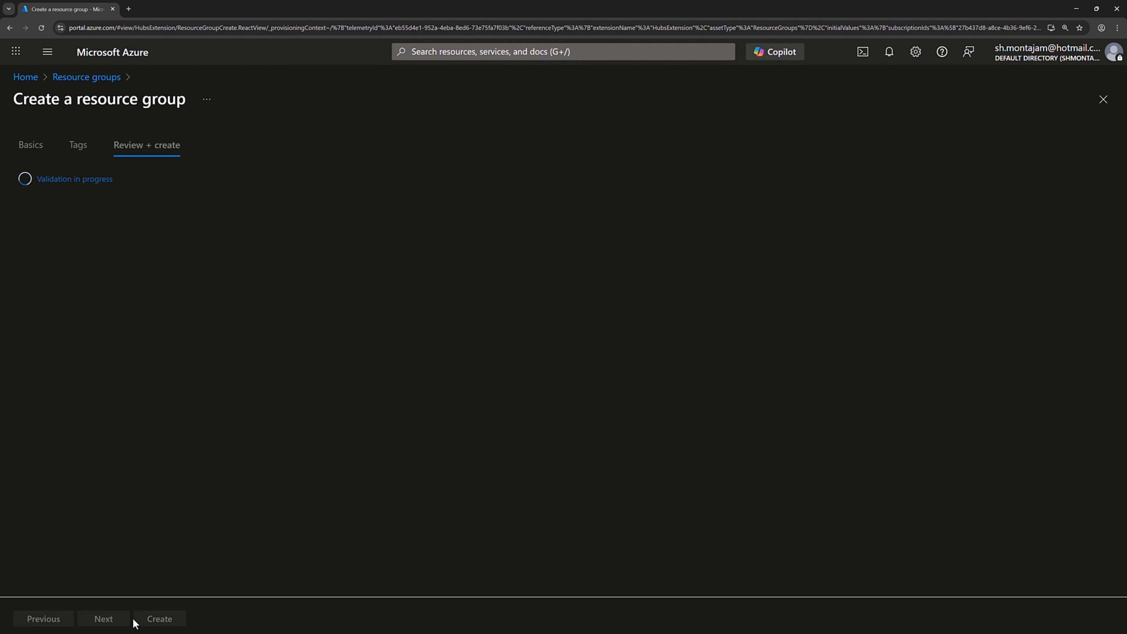
pyautogui.click(160, 622)
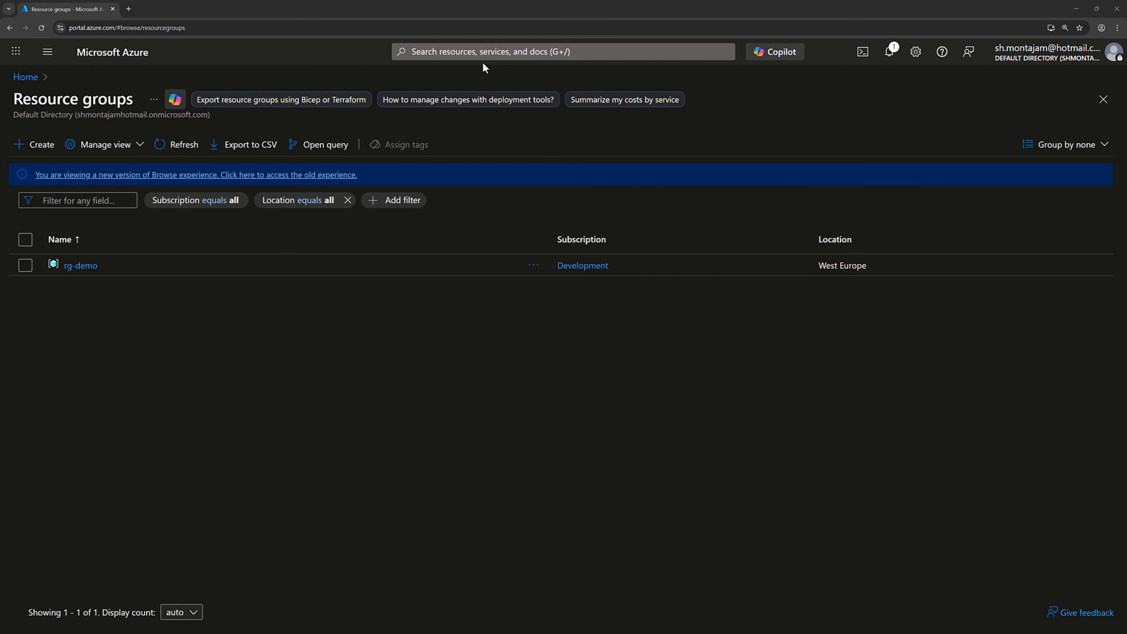
# - Start a new Event Hubs namespace in the rg-demo resource group and name it ehIotDemoExample
pyautogui.click(490, 52)
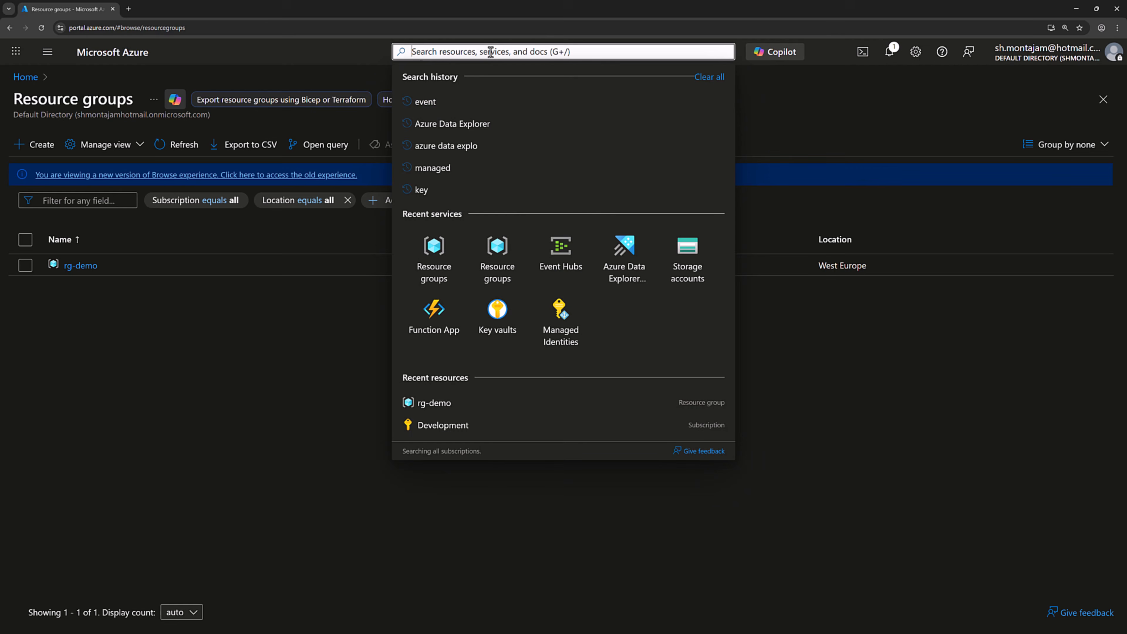
pyautogui.click(566, 253)
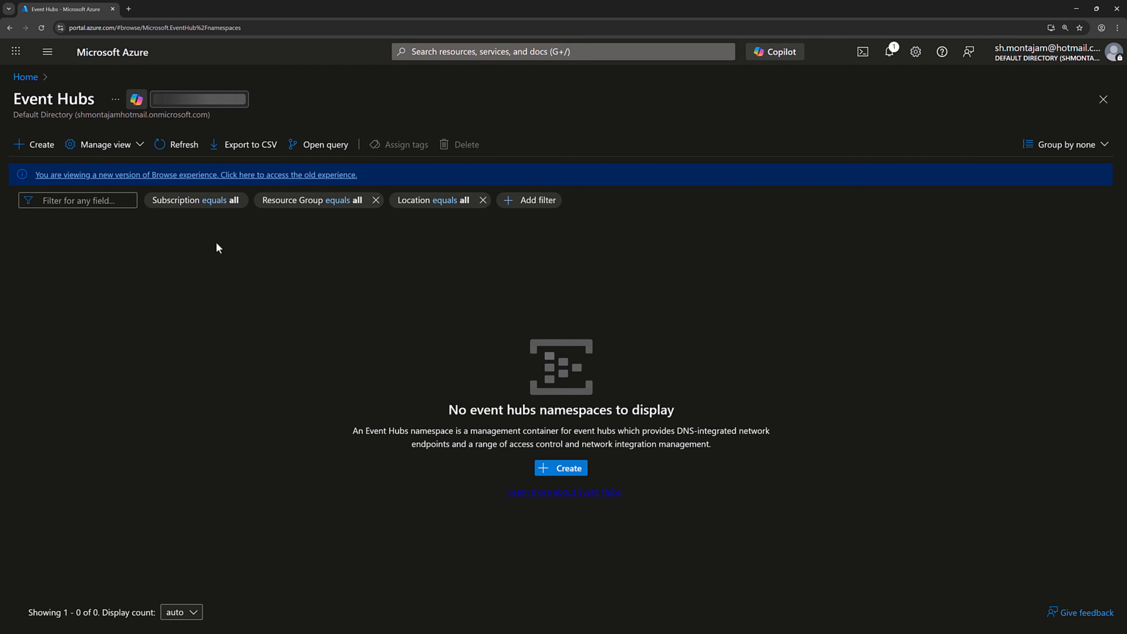
pyautogui.click(572, 469)
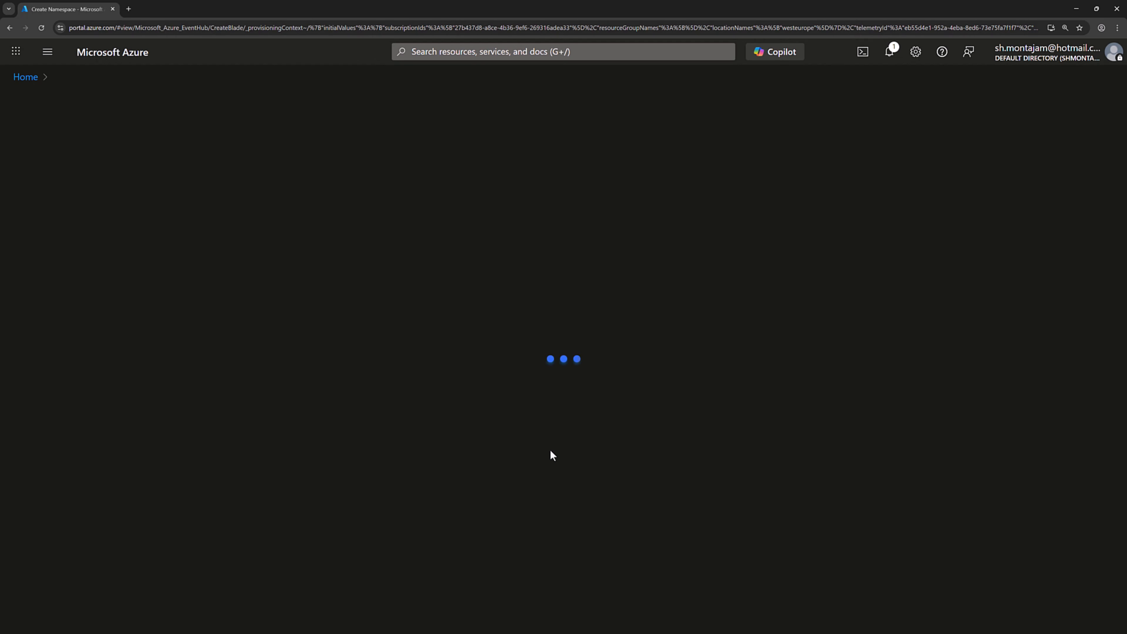
pyautogui.click(311, 278)
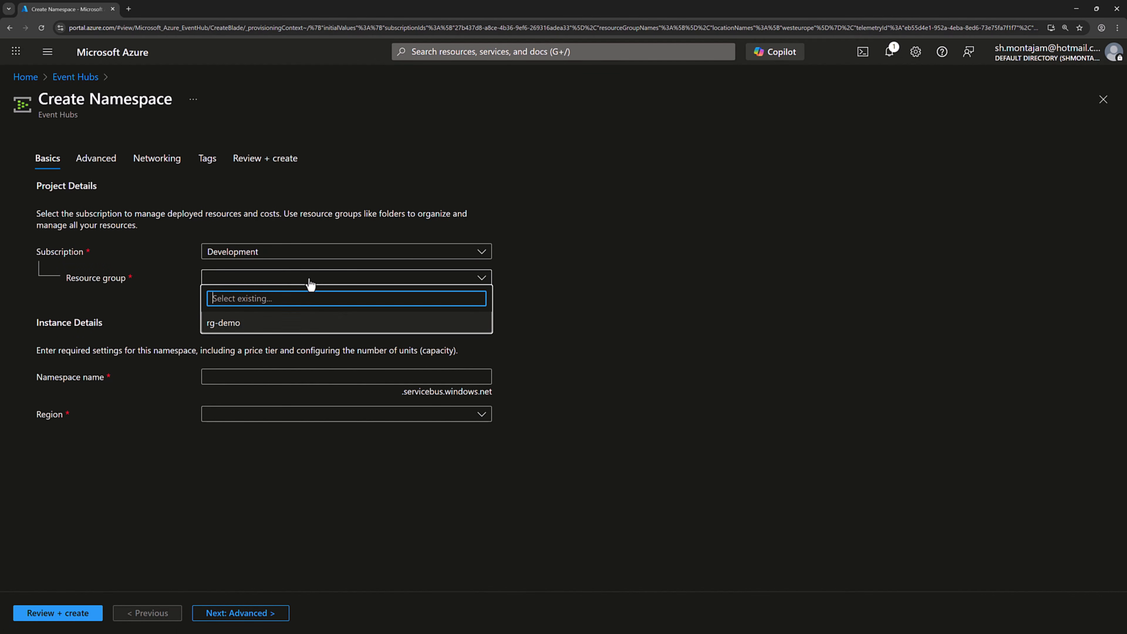
pyautogui.click(222, 322)
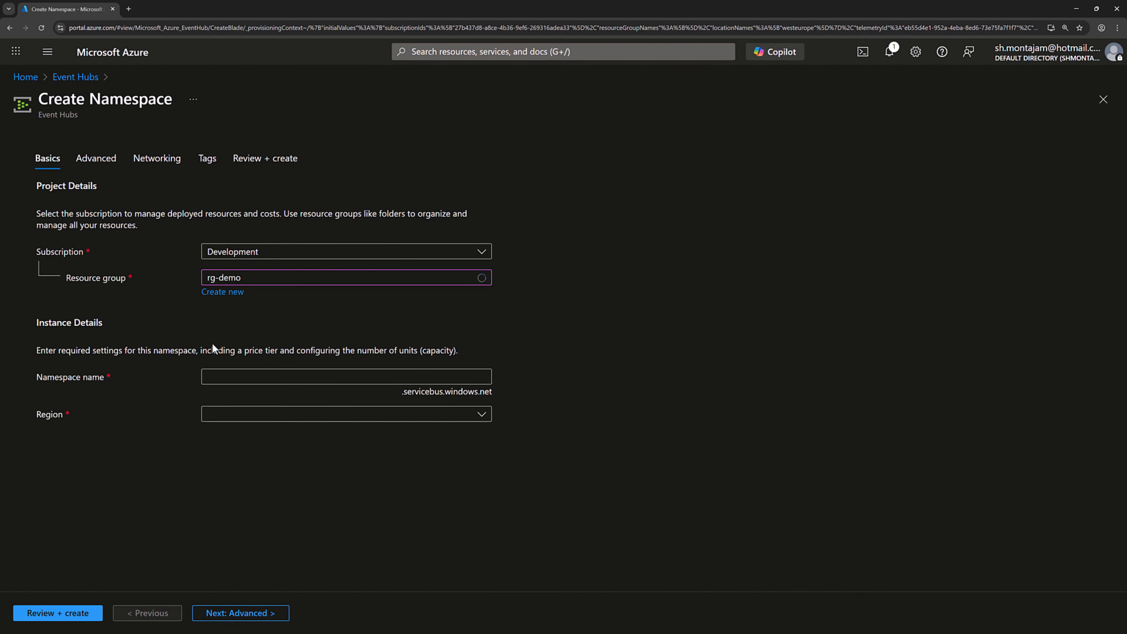
pyautogui.click(255, 381)
pyautogui.write('ehIotDemoExample')
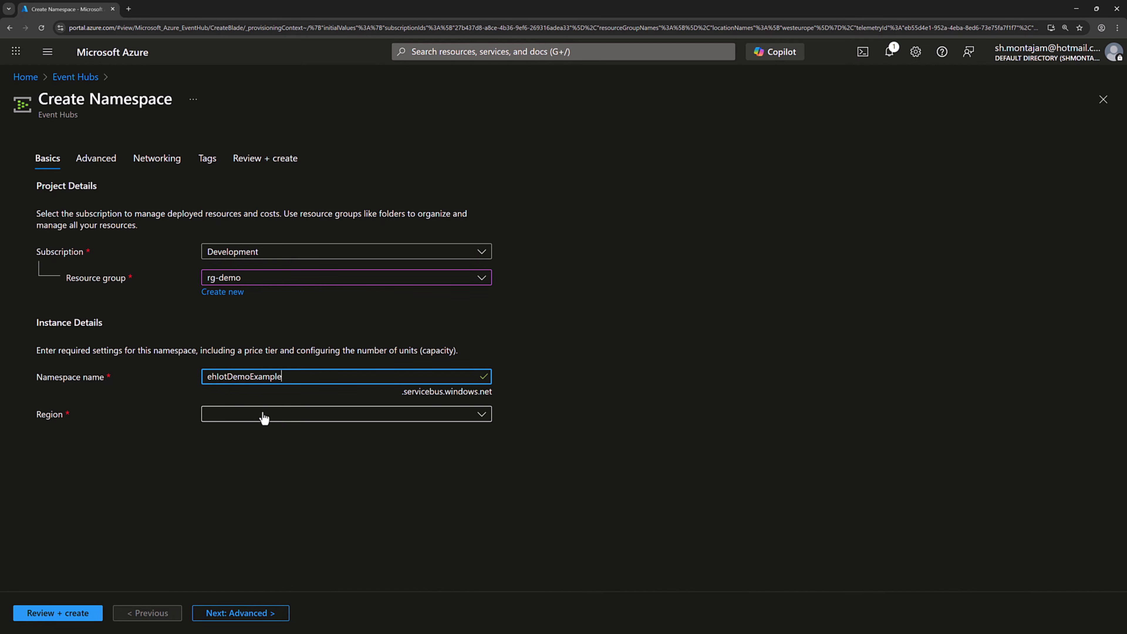
# - Set the namespace's region to West Europe and its pricing tier to Basic, and create the namespace
pyautogui.click(264, 417)
pyautogui.write('west')
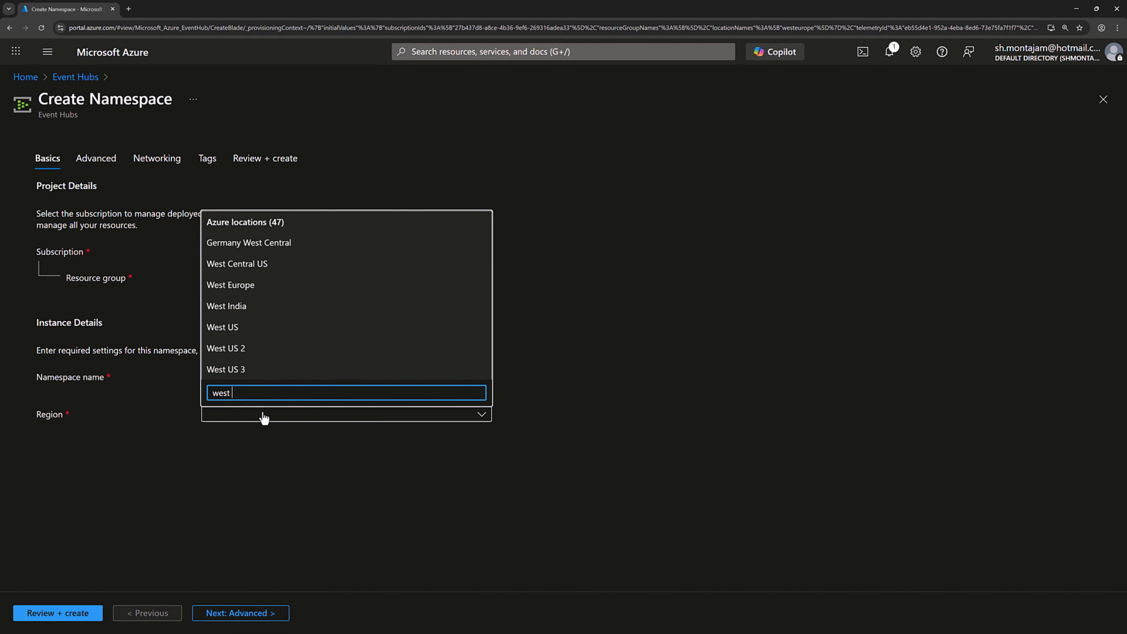
pyautogui.write(' euro')
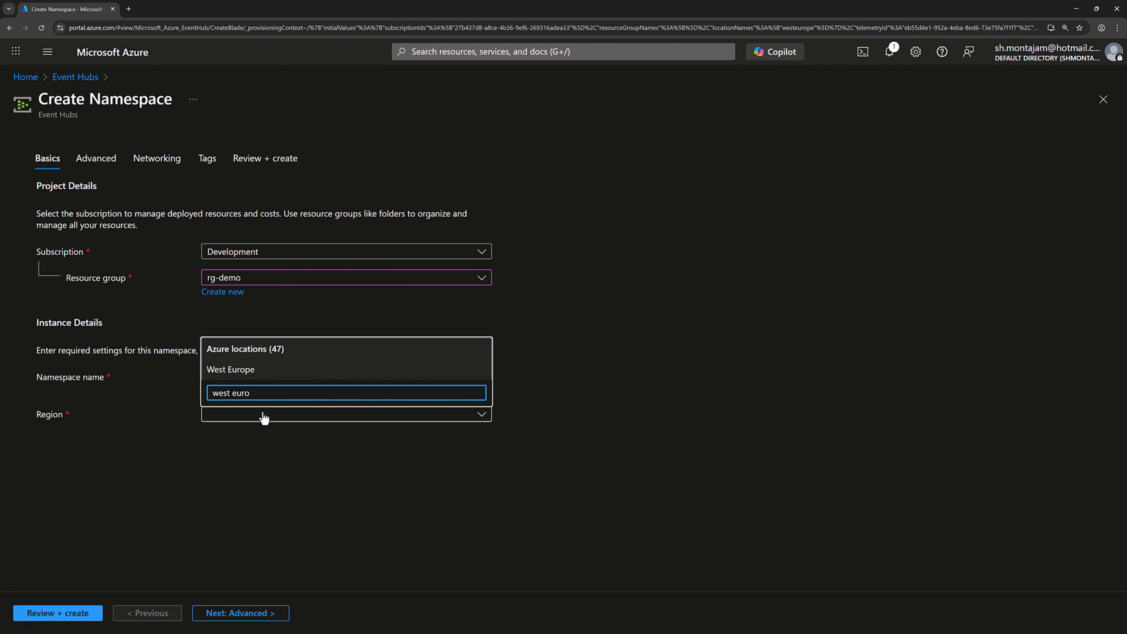
pyautogui.click(239, 369)
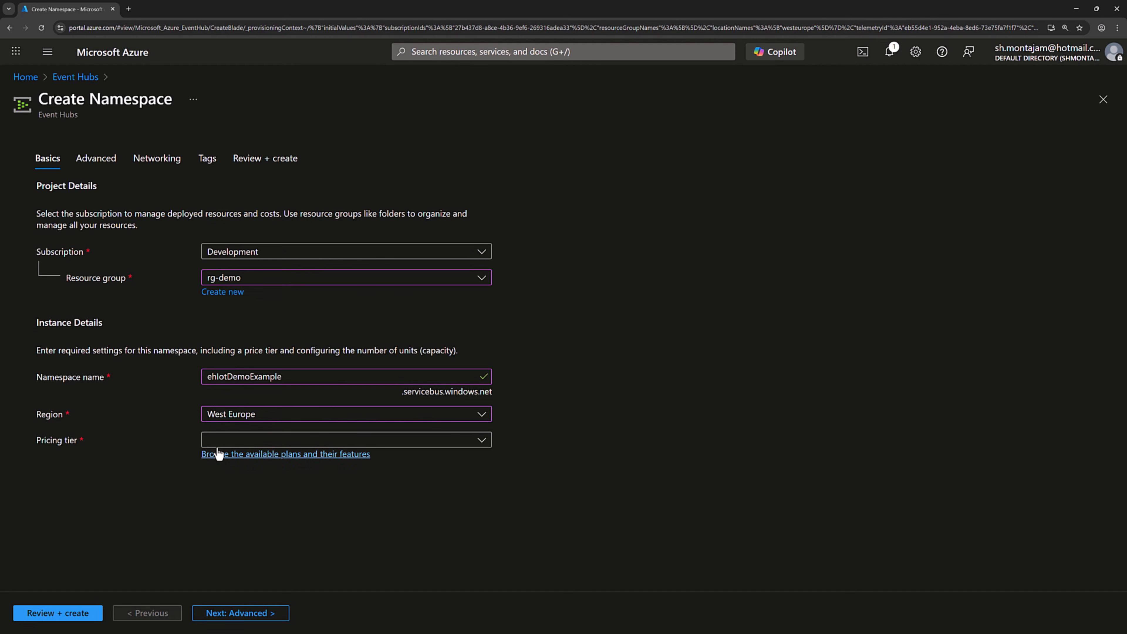
pyautogui.click(230, 441)
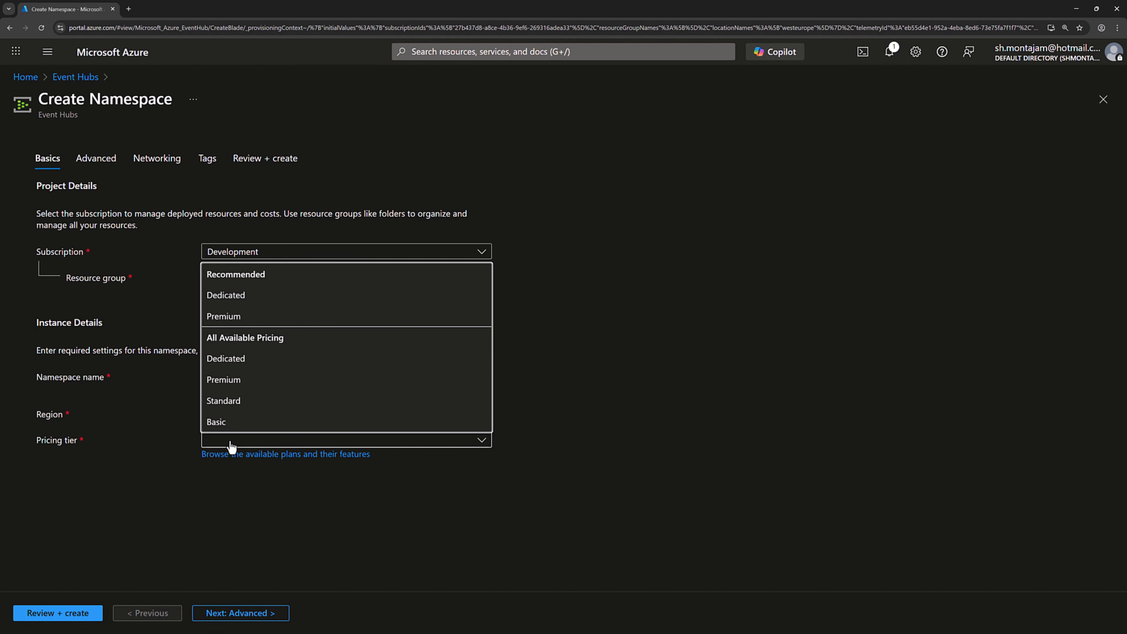
pyautogui.click(231, 427)
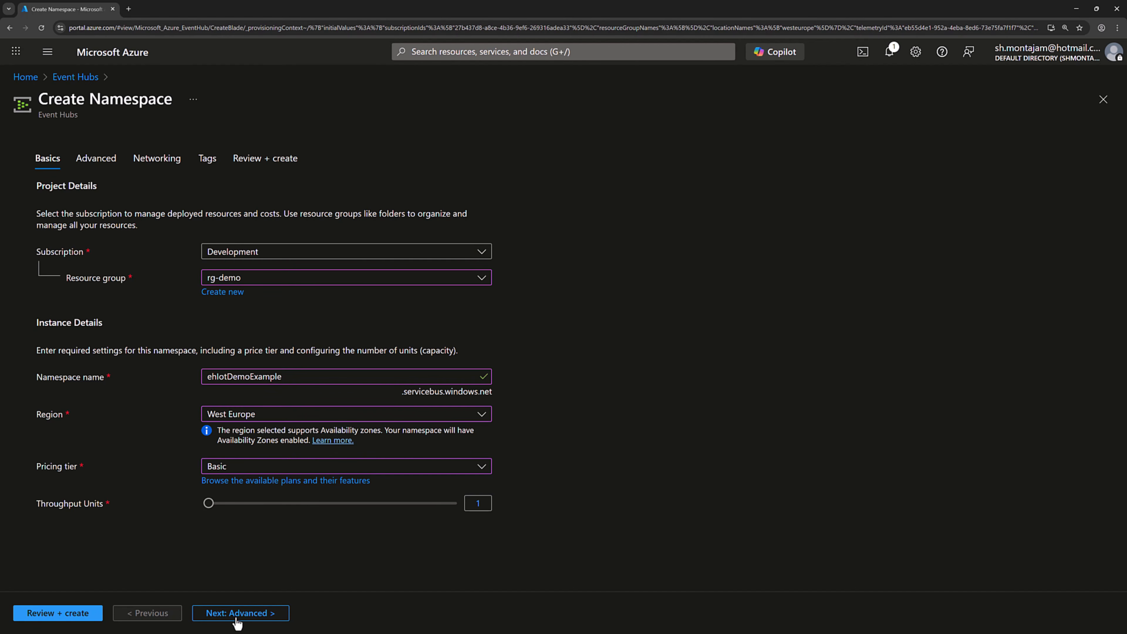
pyautogui.click(85, 614)
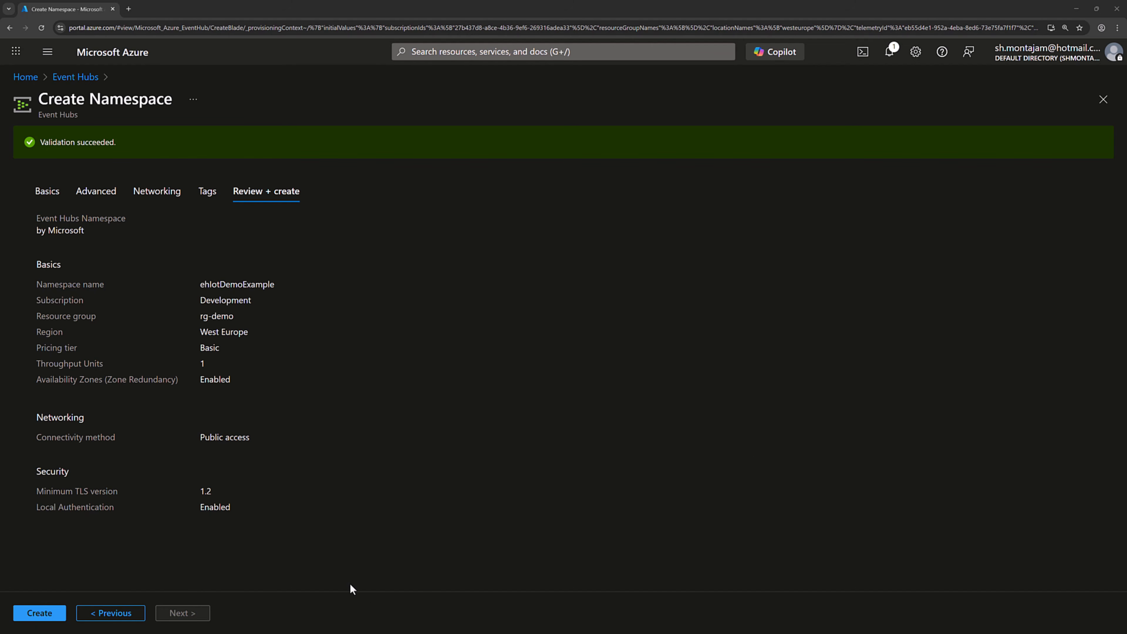
pyautogui.click(40, 613)
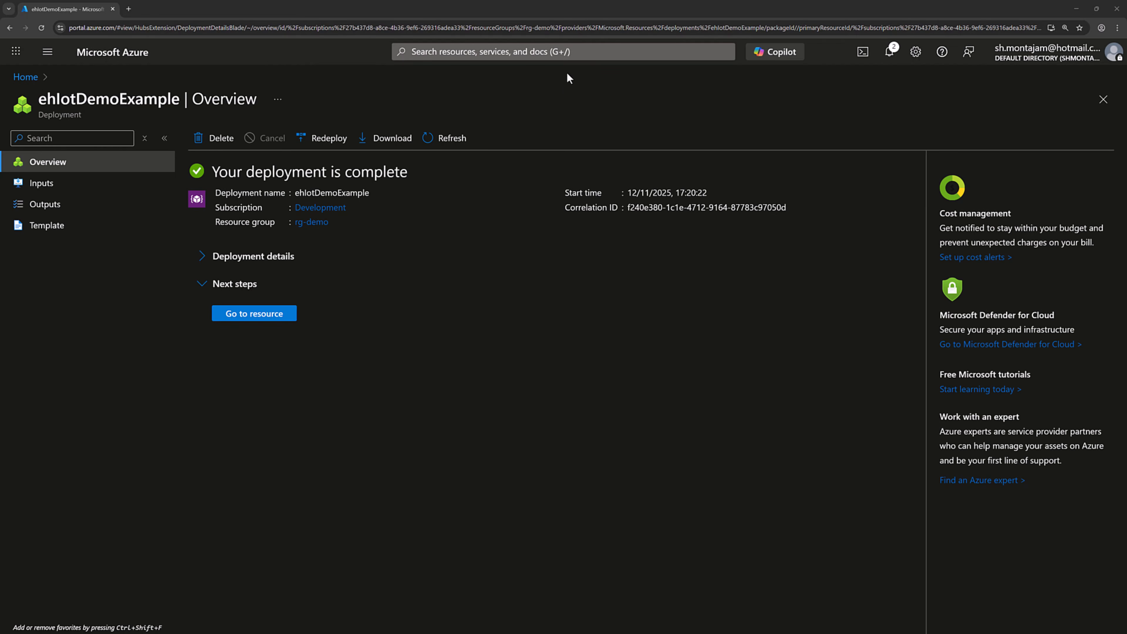
# - Start a new Azure Data Explorer cluster in the rg-demo resource group, named adedemo followed by the owner's first name
pyautogui.click(573, 50)
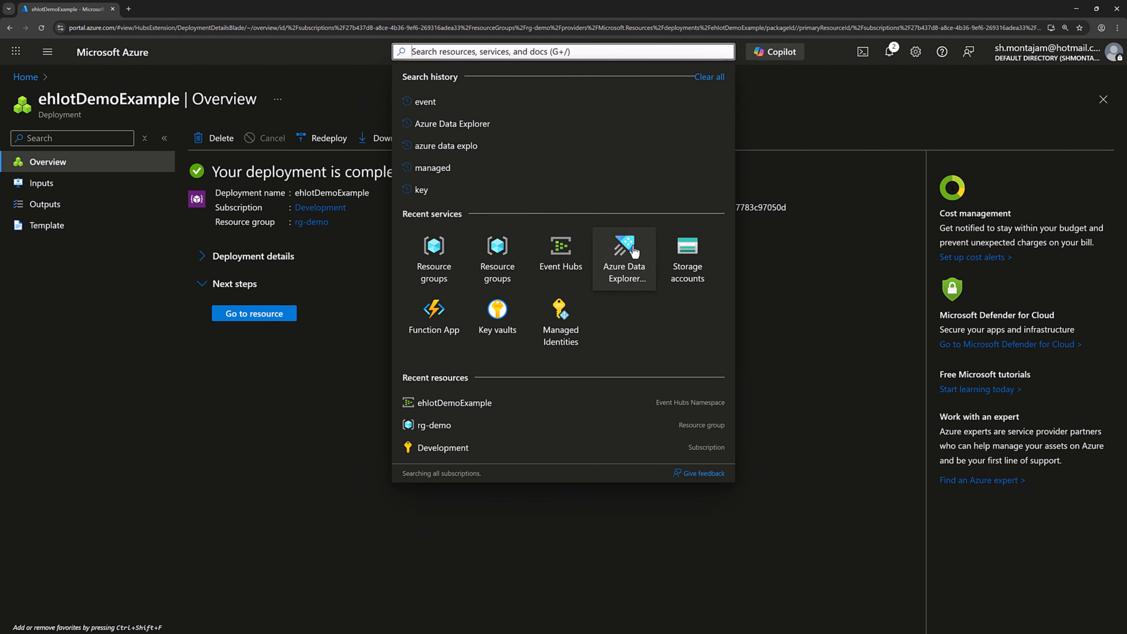
pyautogui.click(635, 253)
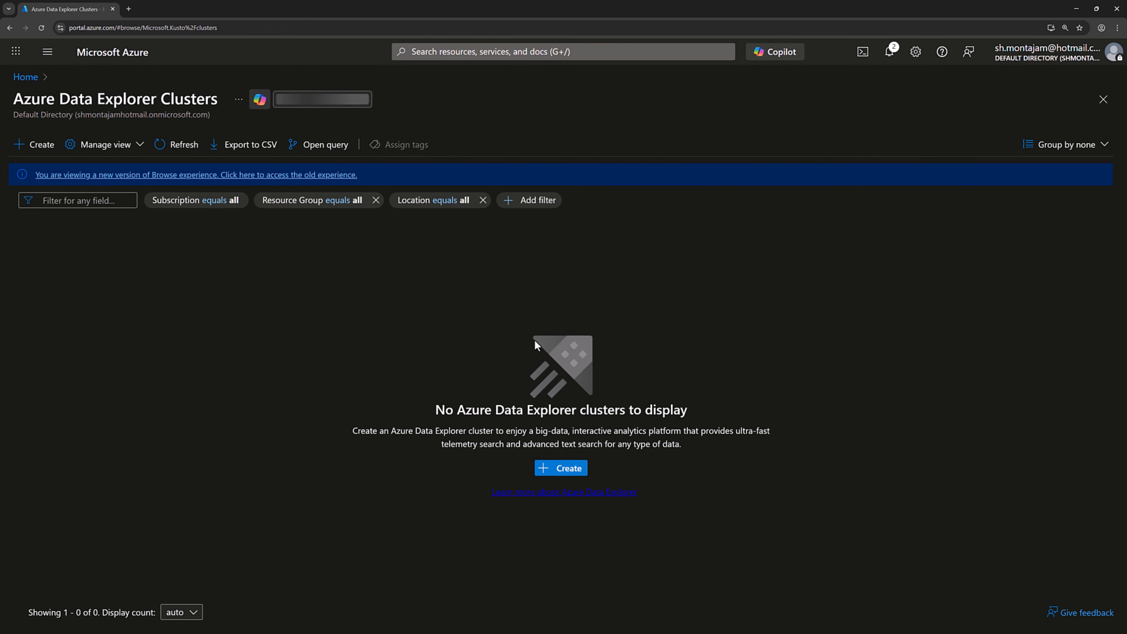
pyautogui.click(546, 464)
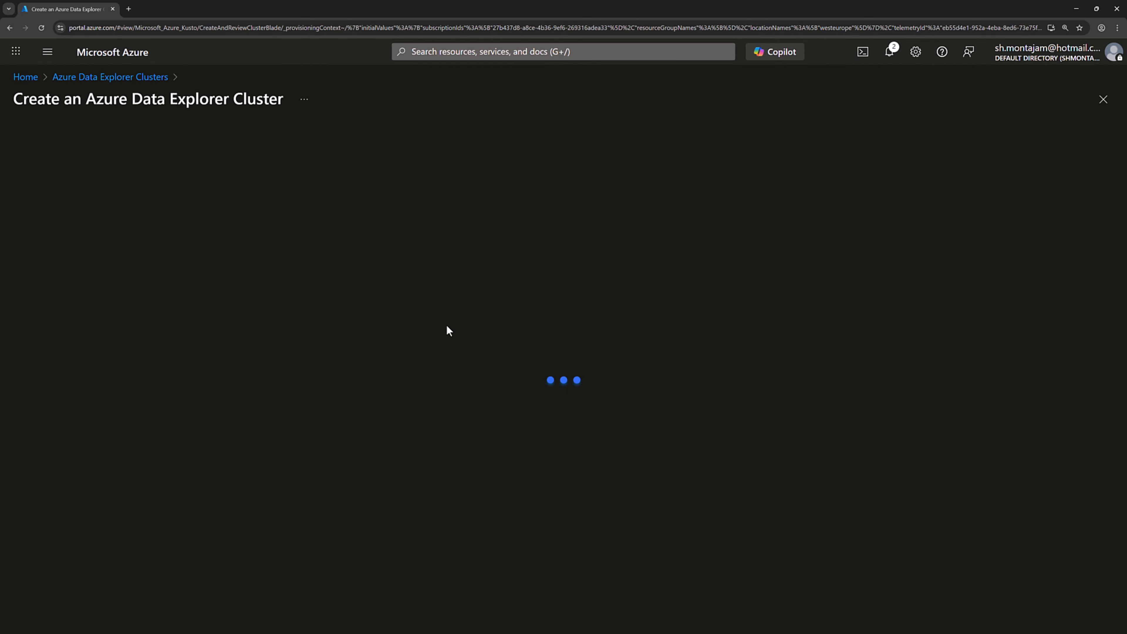
pyautogui.click(333, 261)
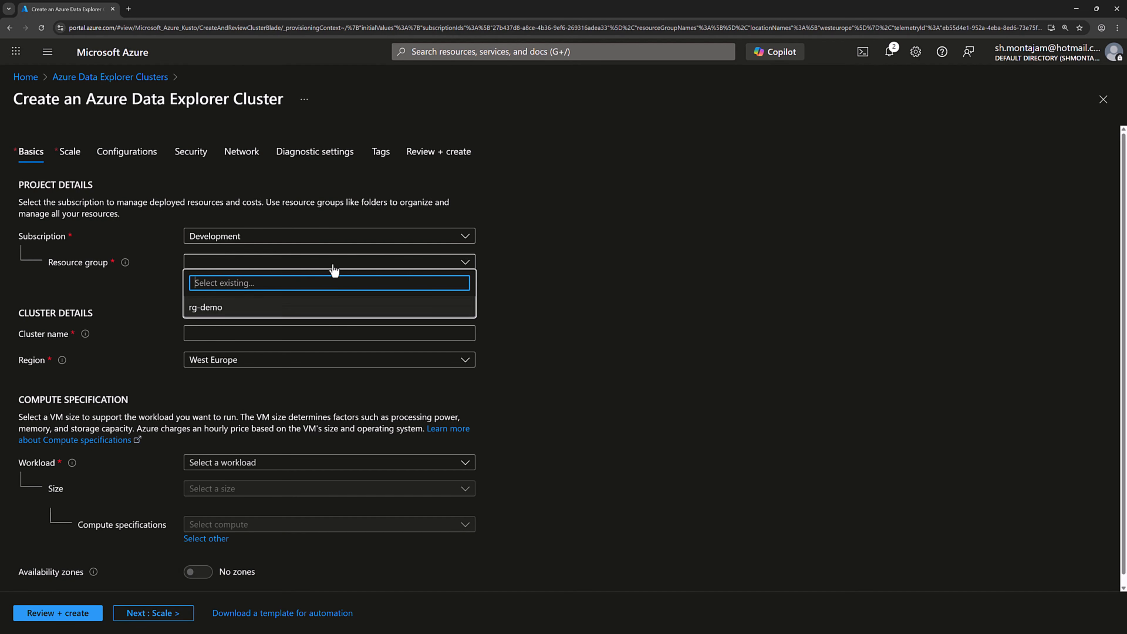
pyautogui.click(243, 306)
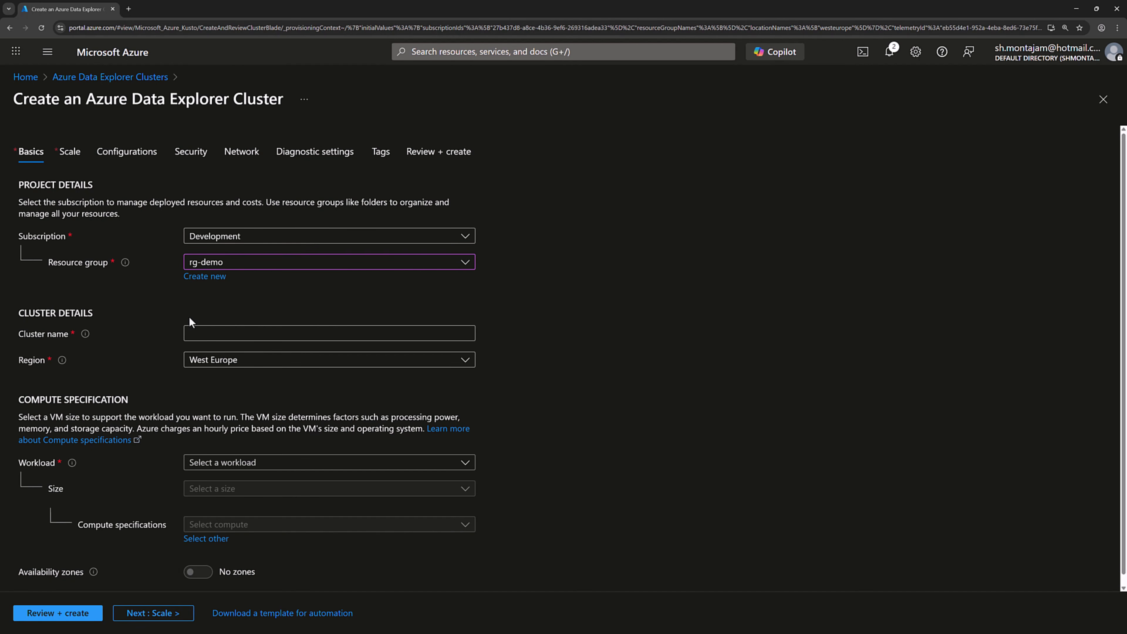
pyautogui.click(192, 333)
pyautogui.write('adedemoshervin')
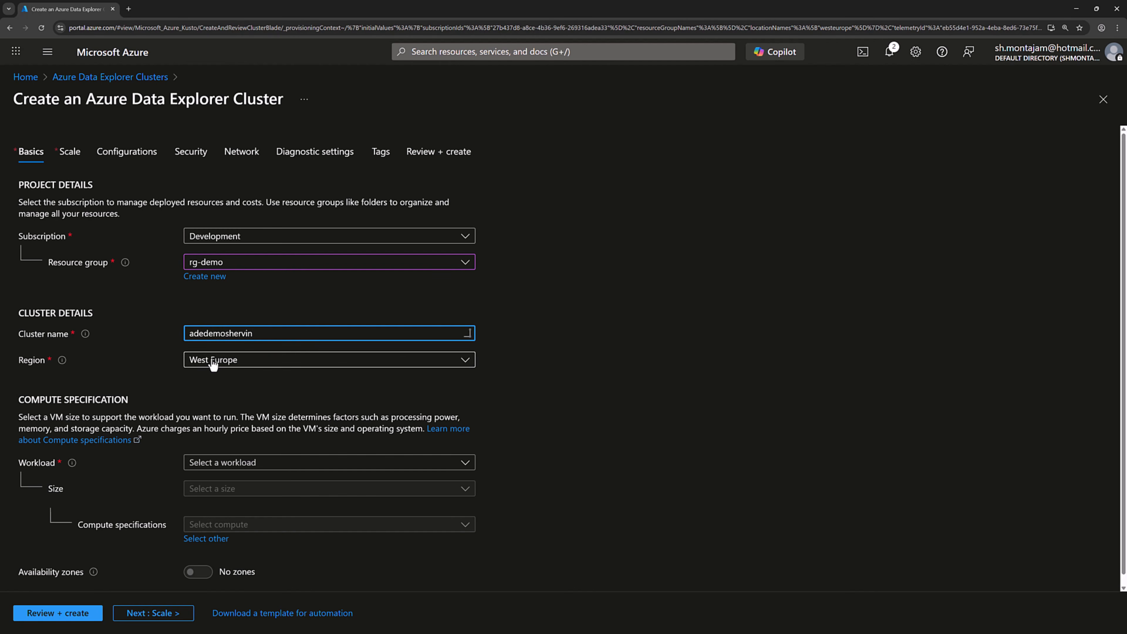
# - Set the cluster's workload to Dev/test, check its scale settings and create the cluster
pyautogui.scroll(-1, 534, 398)
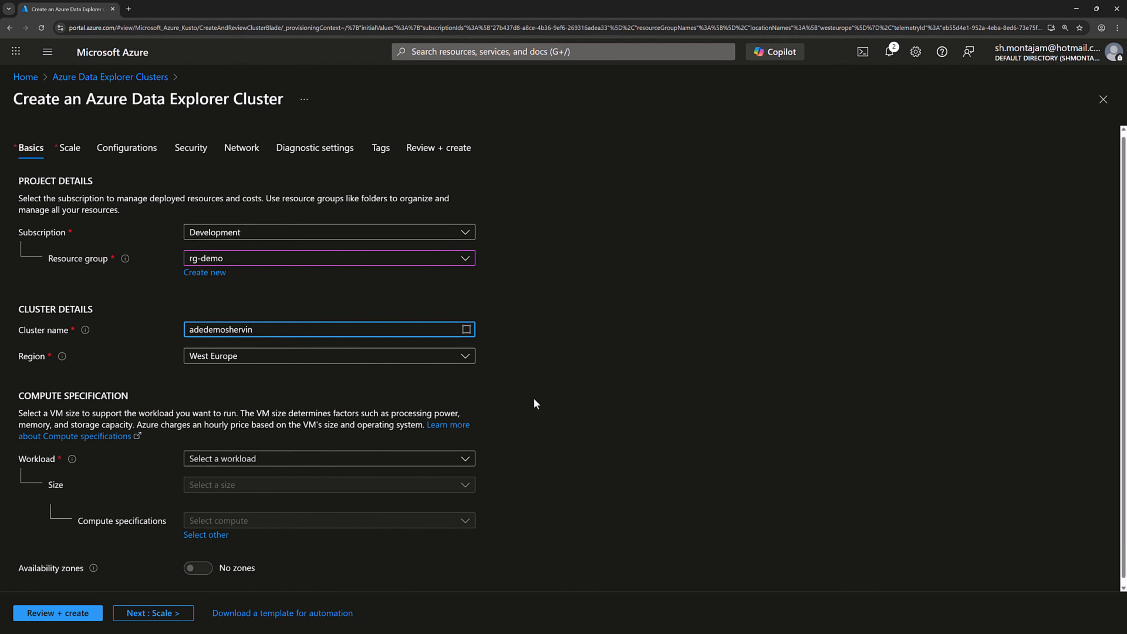
pyautogui.click(252, 459)
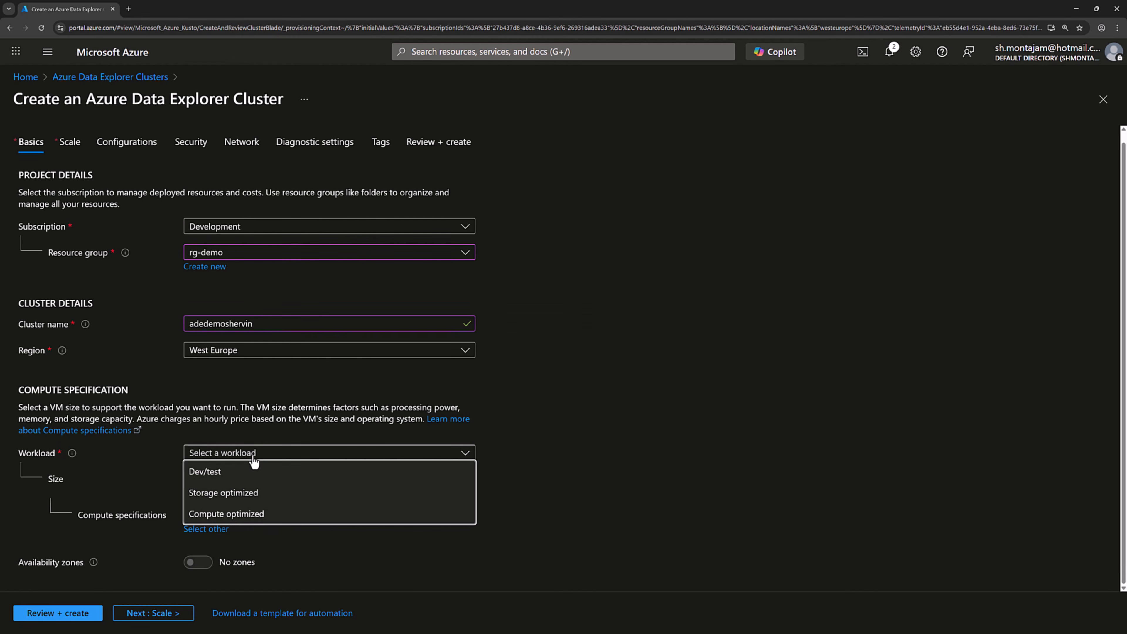
pyautogui.click(224, 474)
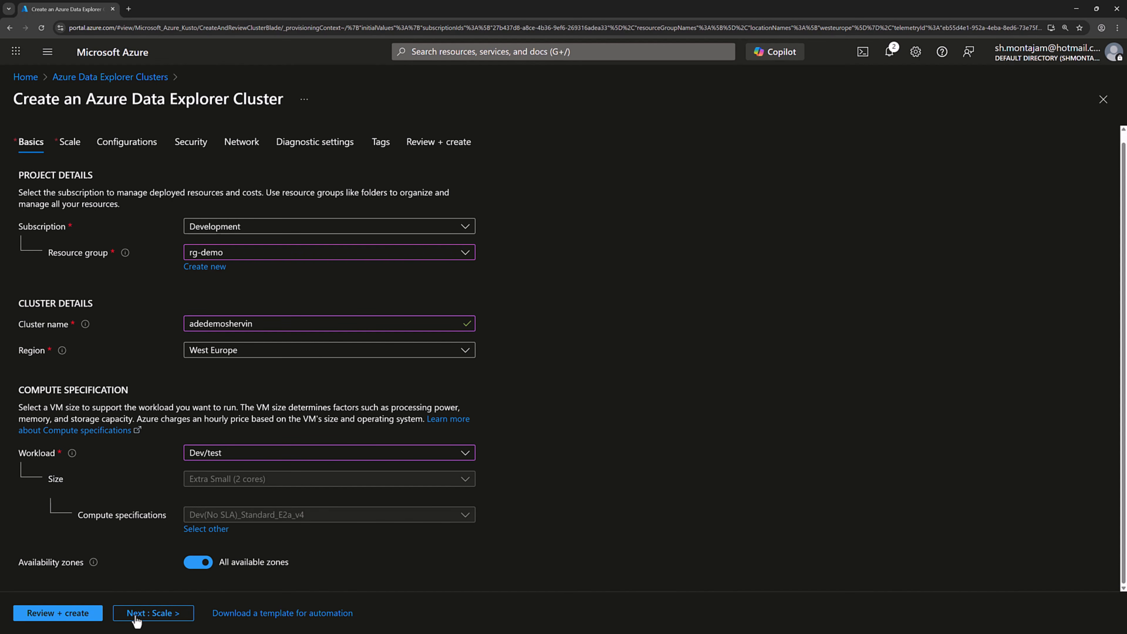
pyautogui.click(145, 614)
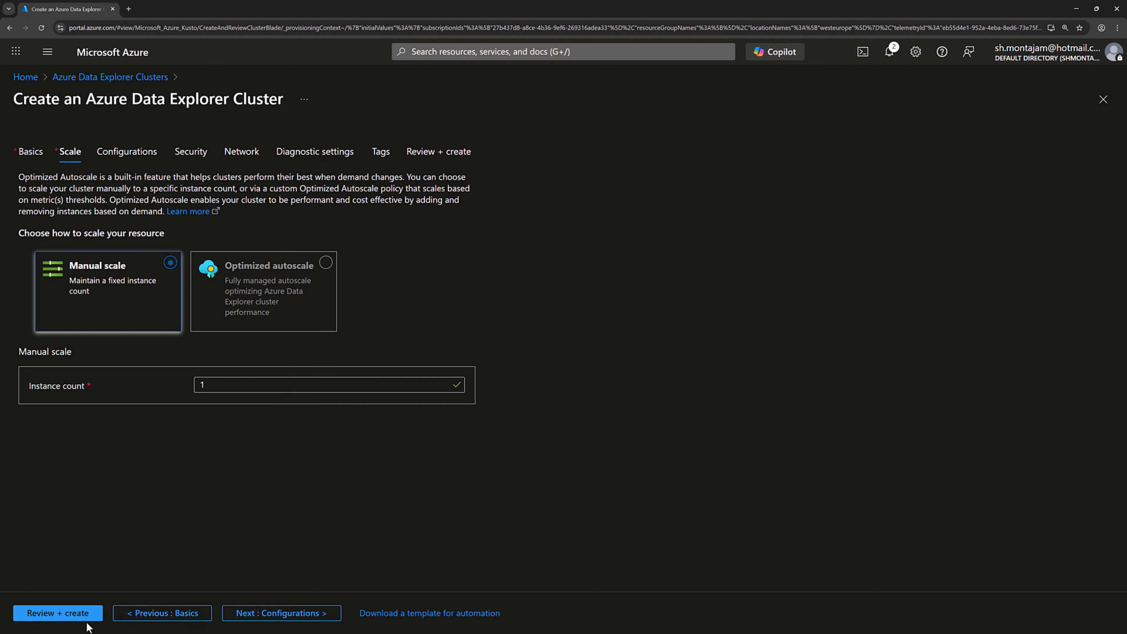
pyautogui.click(57, 613)
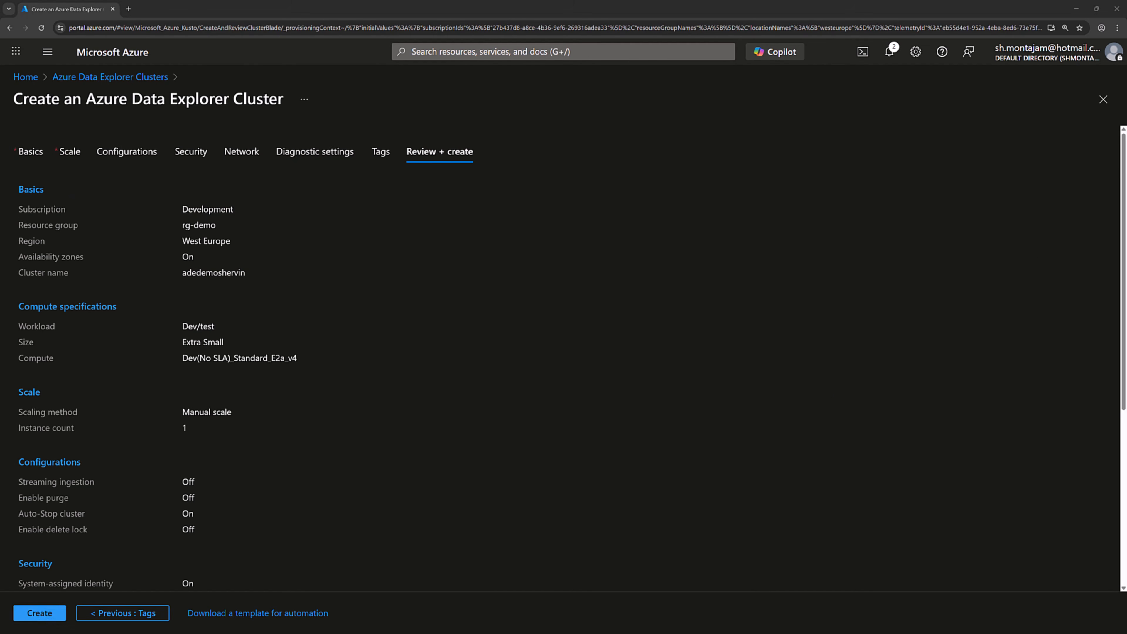
pyautogui.click(40, 613)
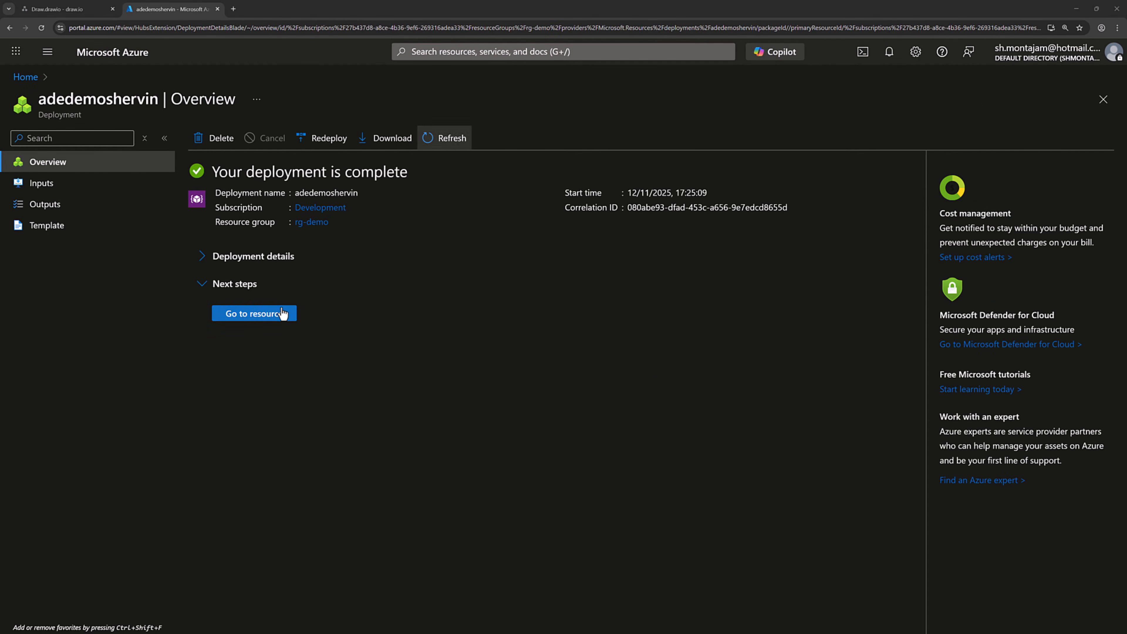
# - Create a database named IoTData in the new Data Explorer cluster, keeping the default retention and cache periods
pyautogui.click(282, 313)
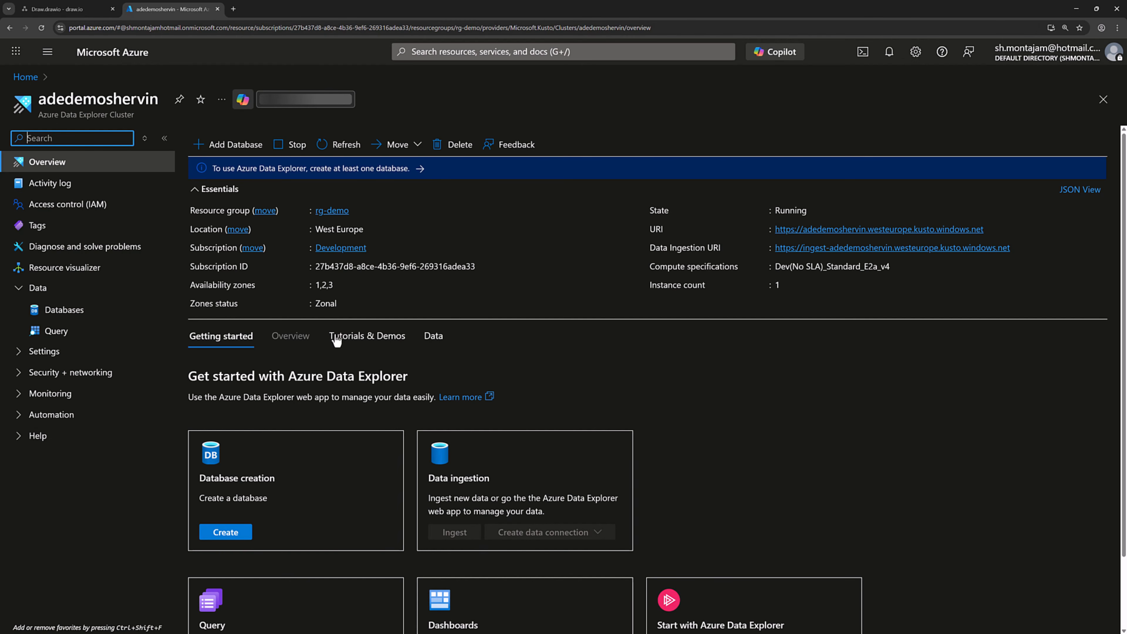
pyautogui.click(74, 312)
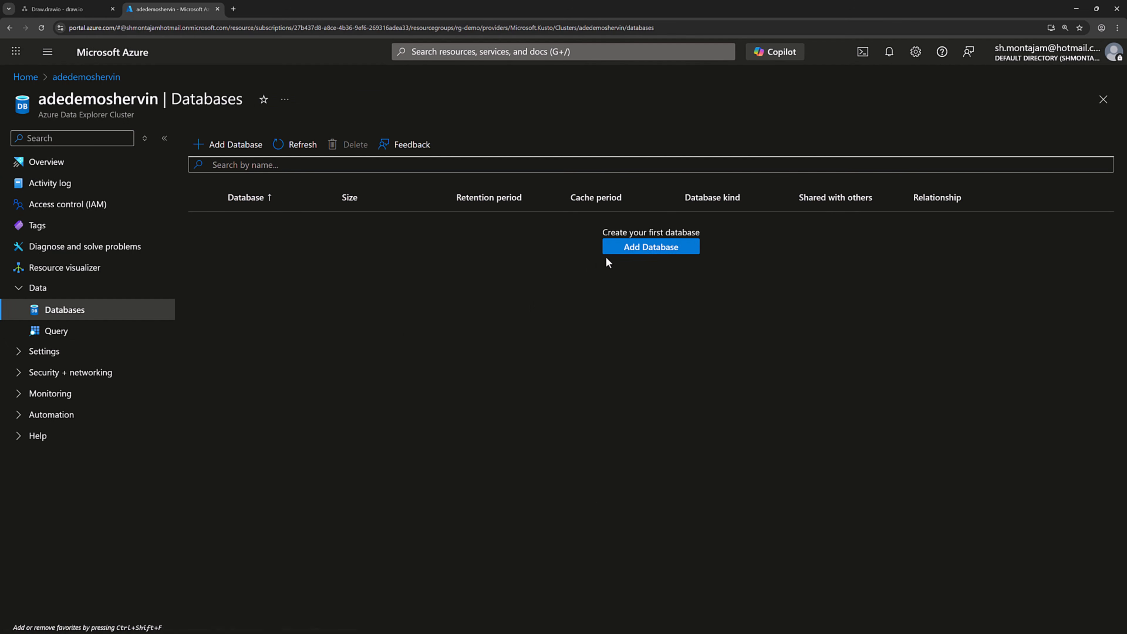
pyautogui.click(647, 247)
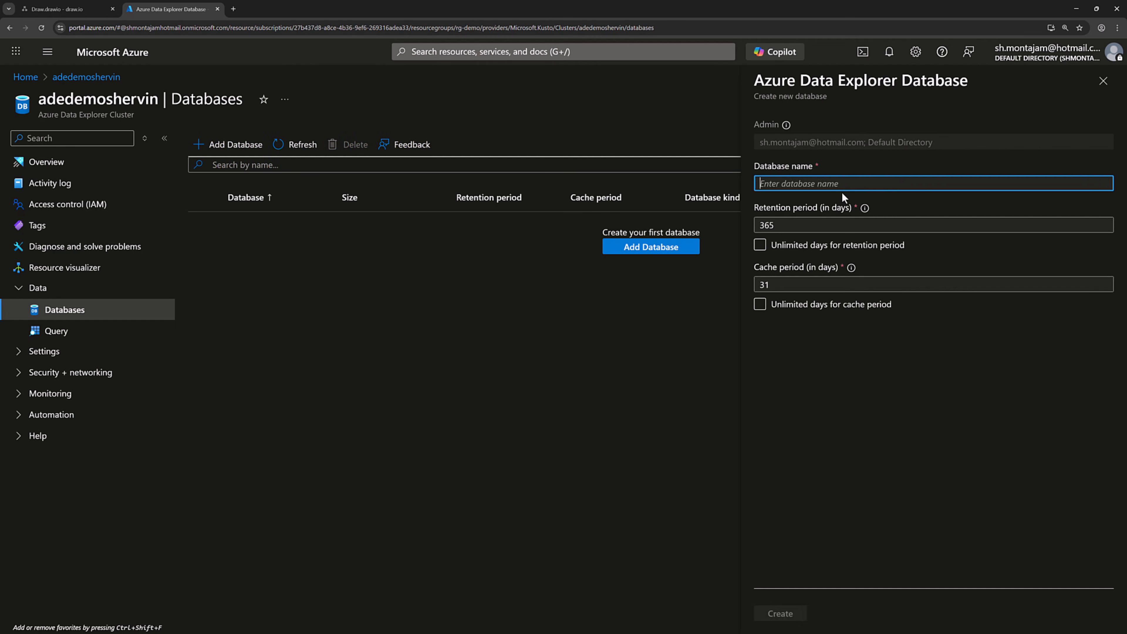
pyautogui.write('IoTData')
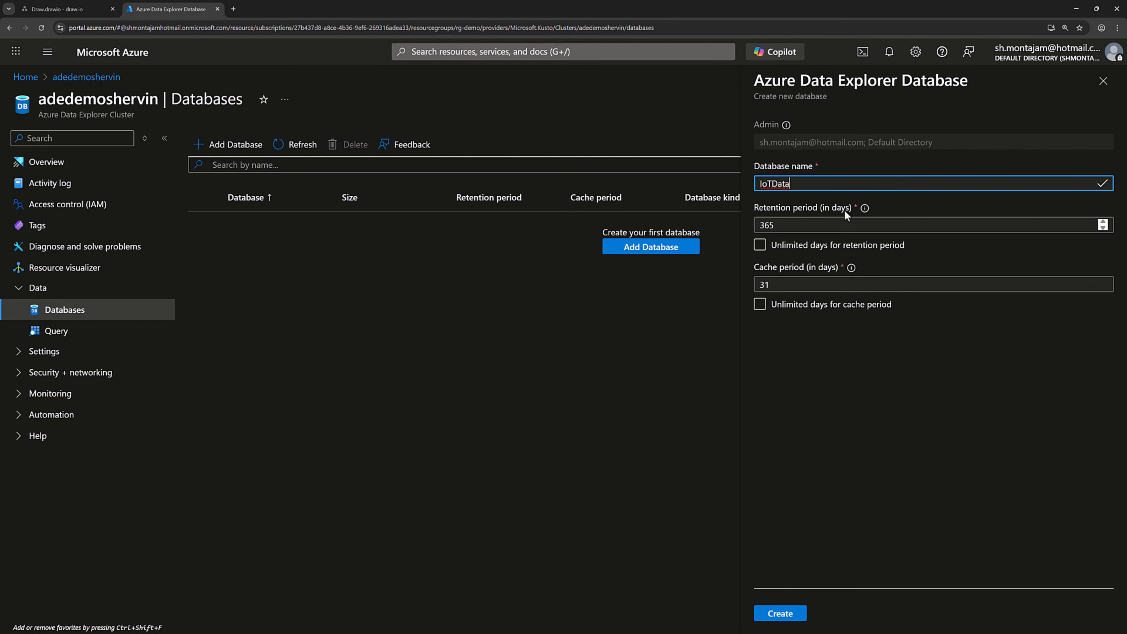
pyautogui.click(784, 615)
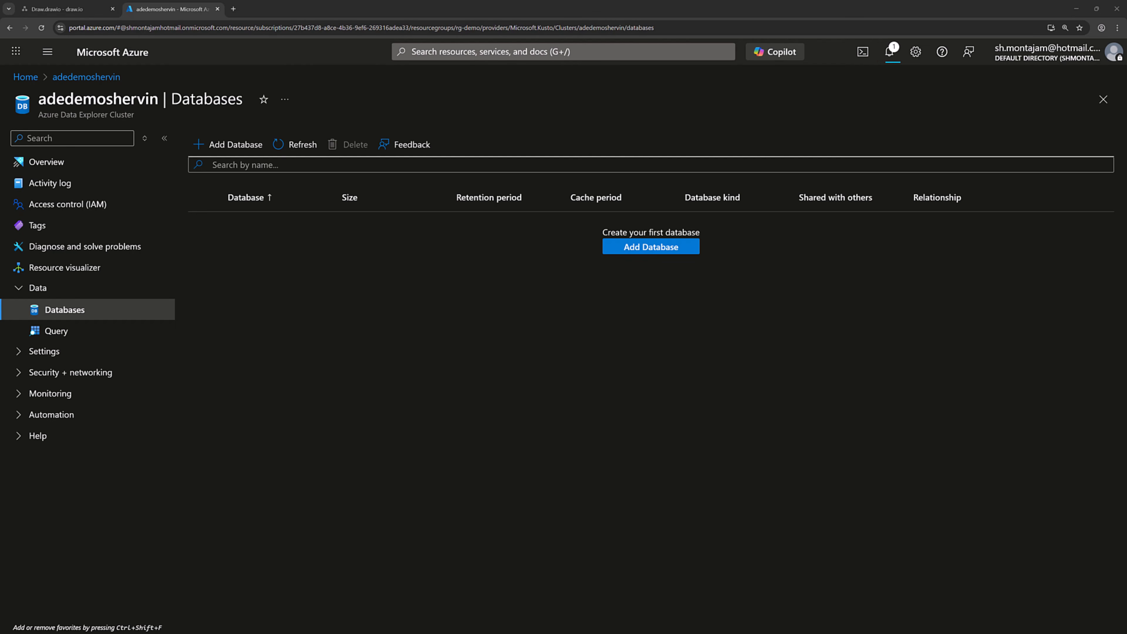
# - Query the IoTData database to create a SensorReadings table with columns Timestamp (datetime), DeviceId (string), Temperature (real), Humidity (real) and Location (string)
pyautogui.click(255, 232)
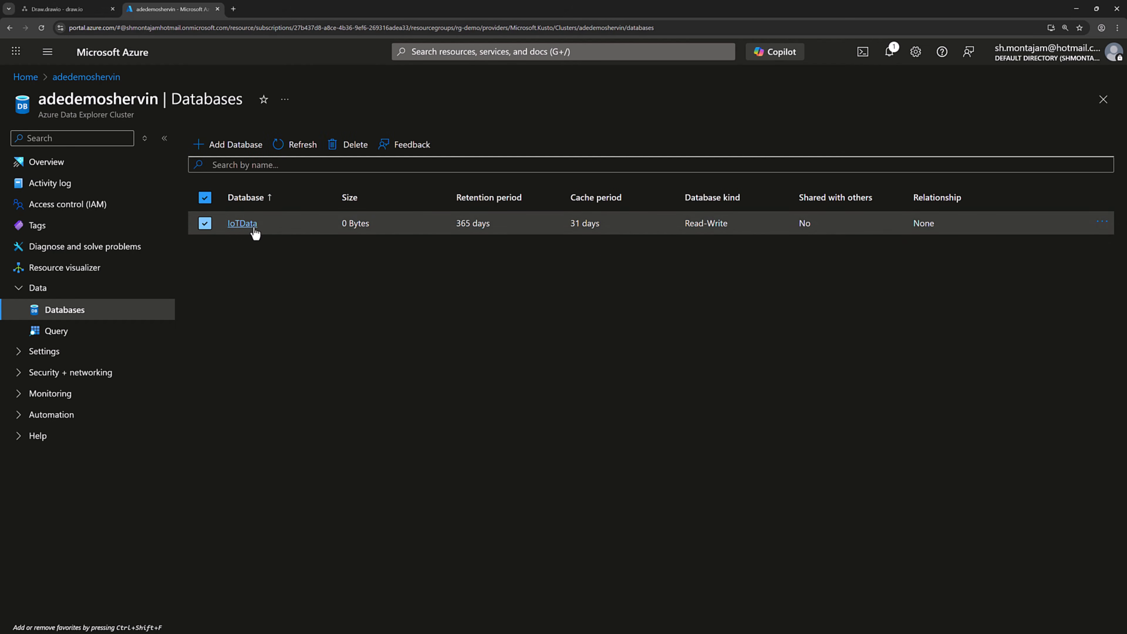
pyautogui.click(255, 227)
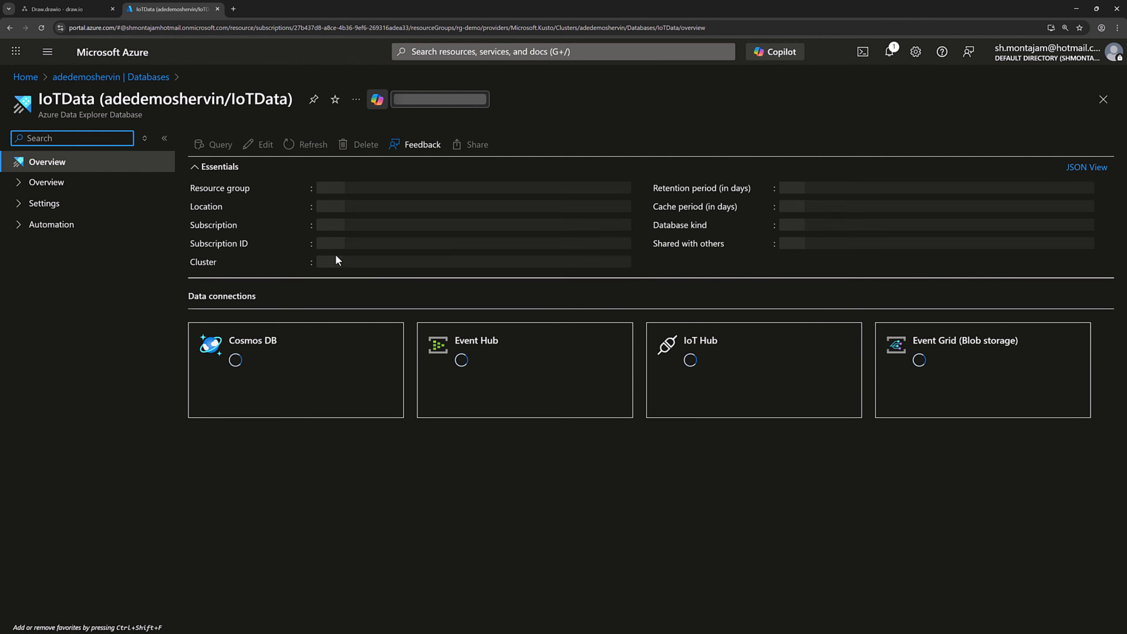
pyautogui.click(219, 145)
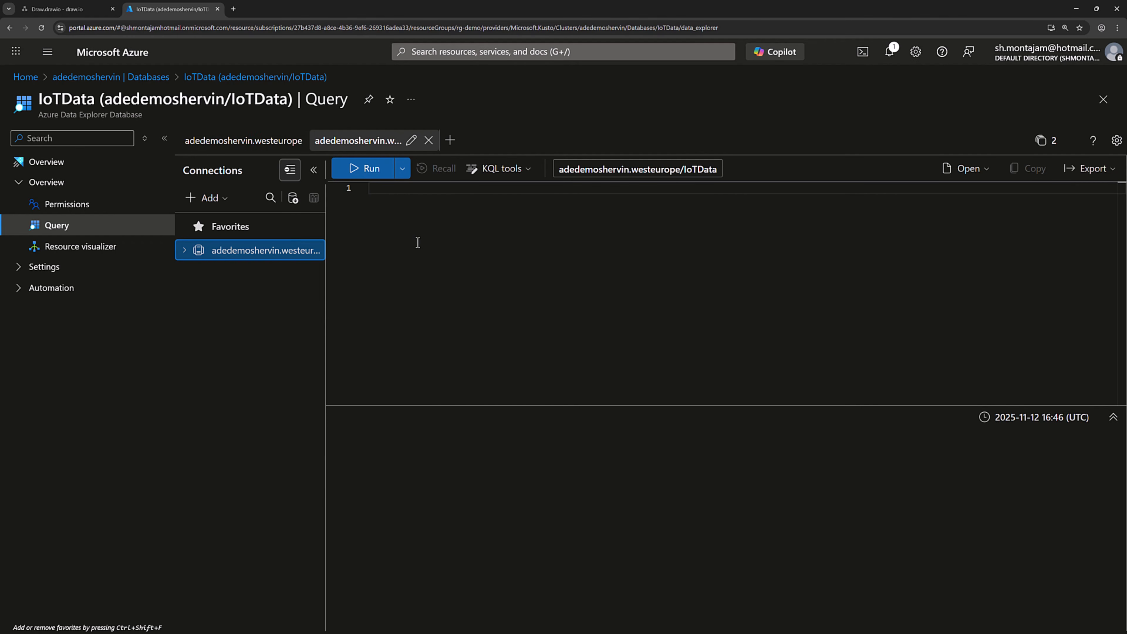
pyautogui.write('.create table SensorReadings (     Timestamp: datetime,     DeviceId: string,     Temperature: real,     Humidity: real,     Location: string )')
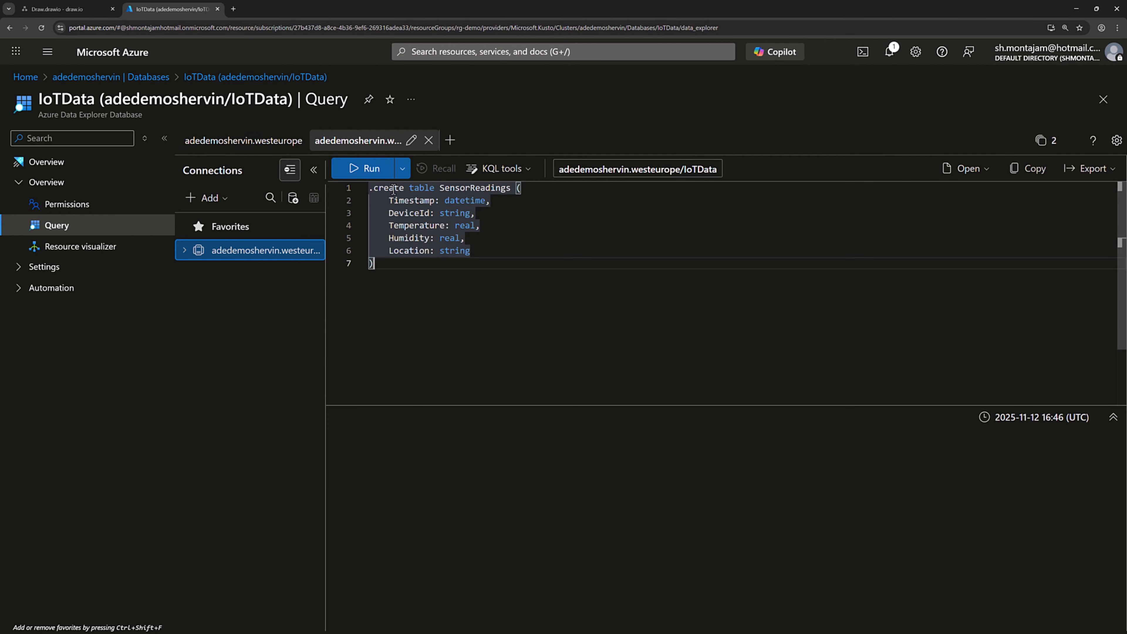
pyautogui.click(354, 170)
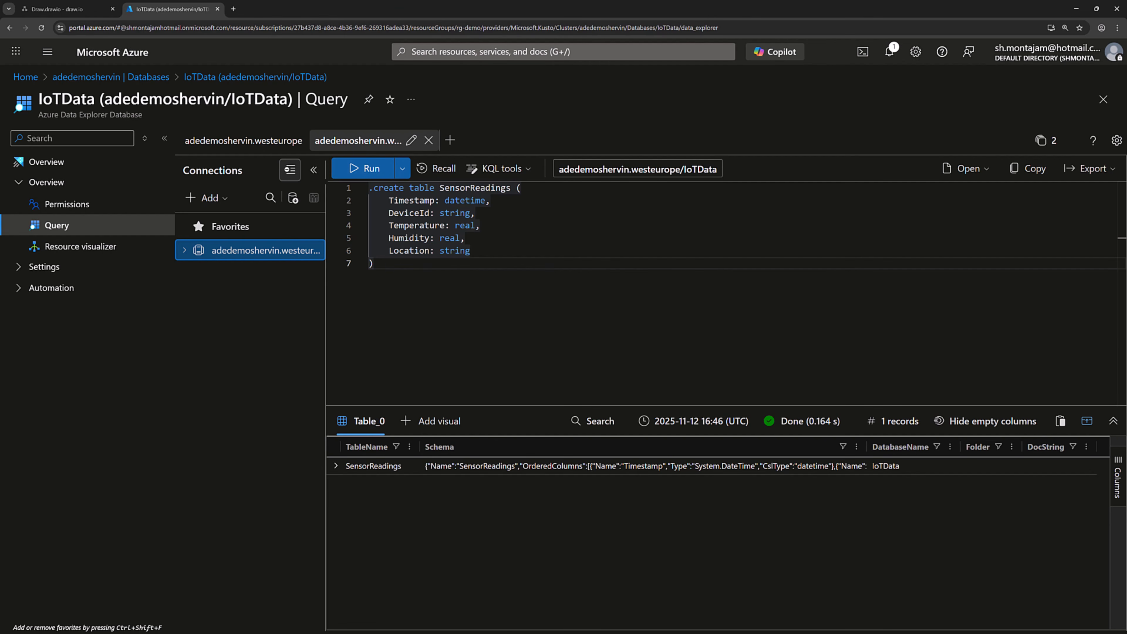
# - Expand the cluster's connection tree down to the SensorReadings table and widen it to check the column names and types
pyautogui.click(184, 252)
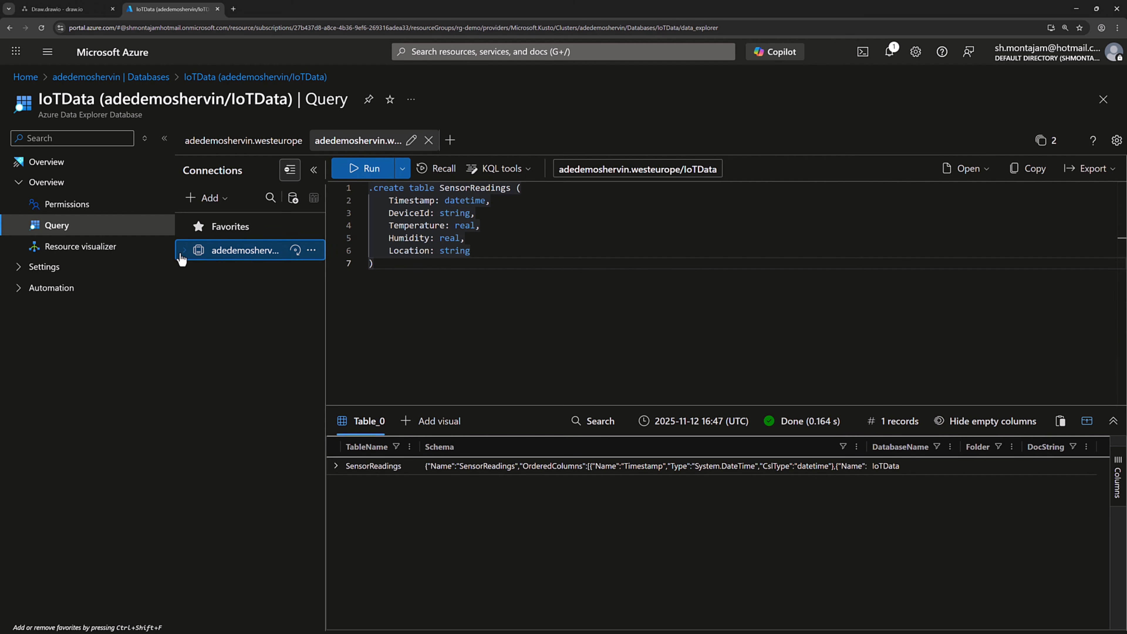
pyautogui.click(199, 276)
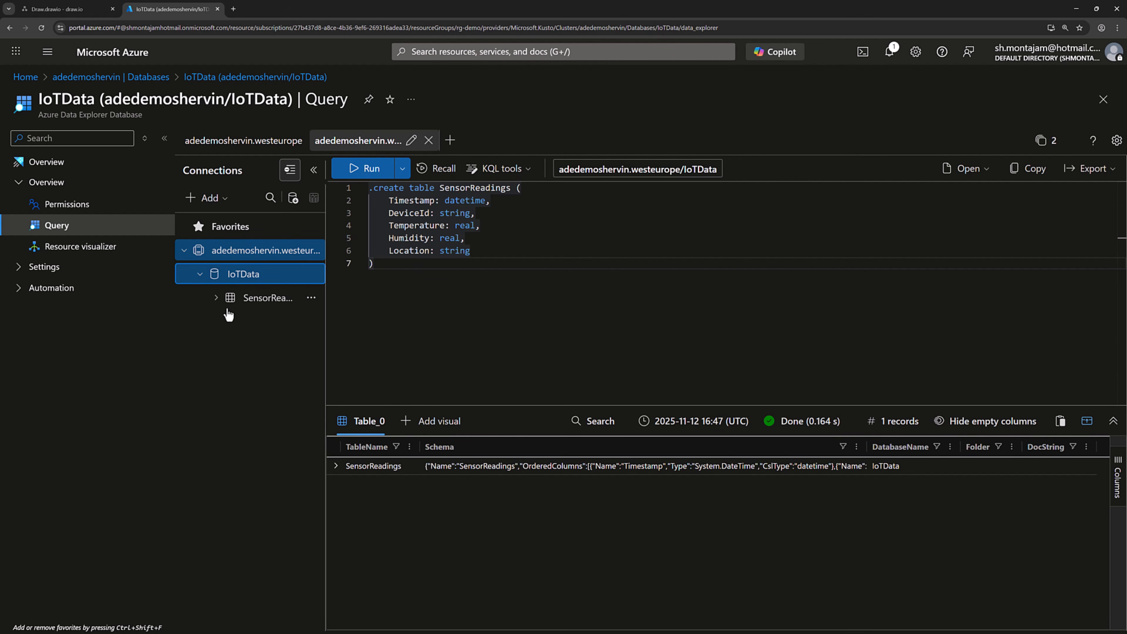
pyautogui.click(224, 298)
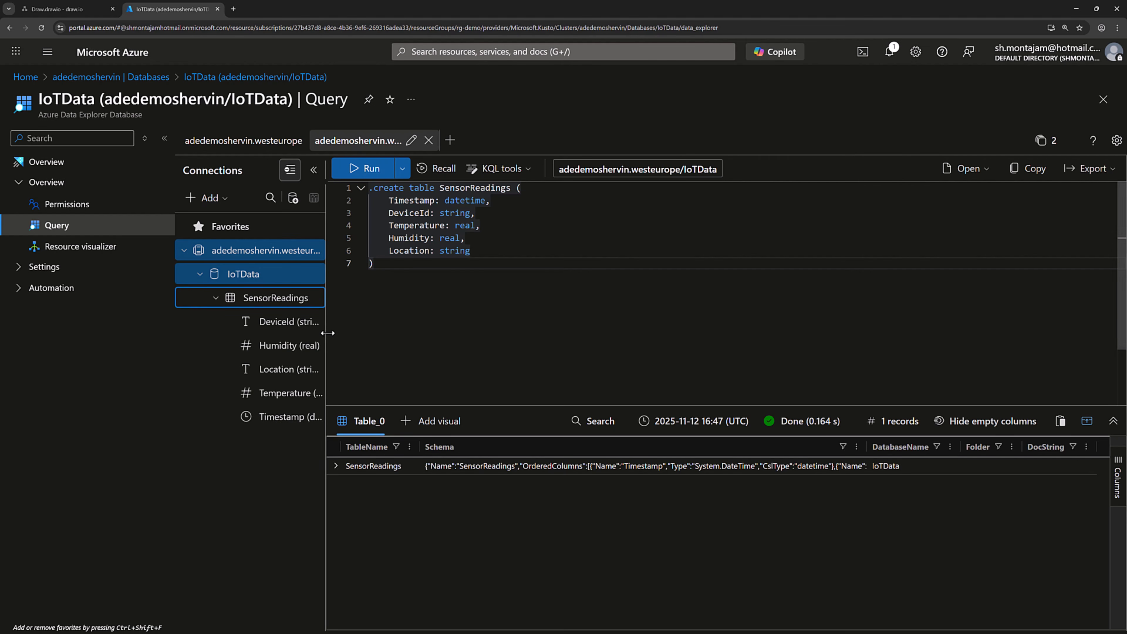
pyautogui.moveTo(328, 333); pyautogui.dragTo(426, 326)
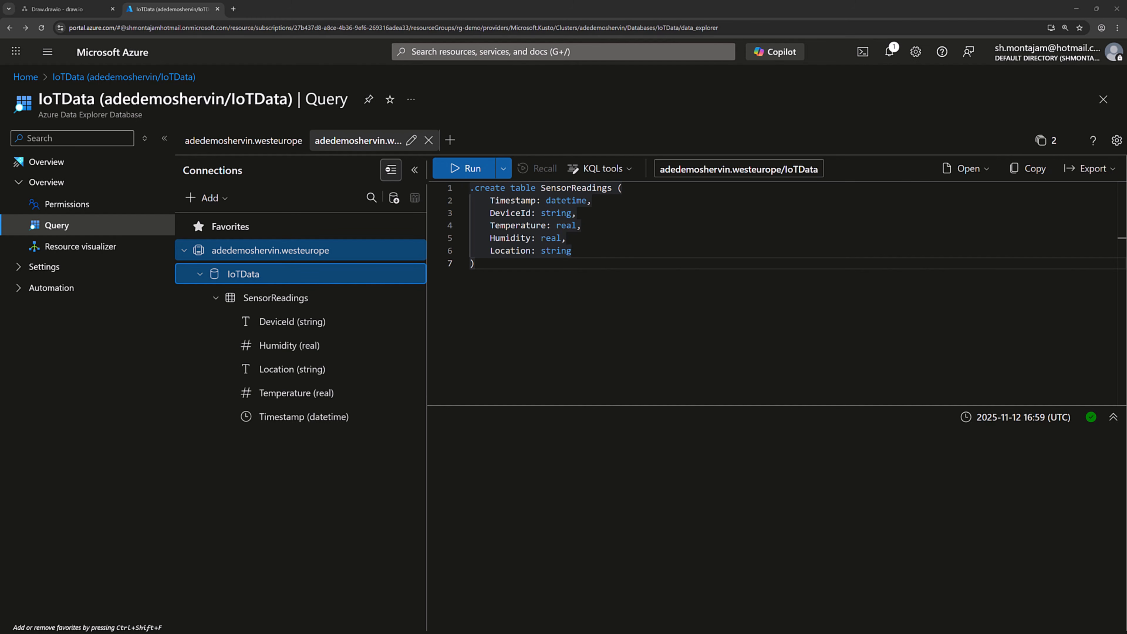
# - Open the ehIotDemoExample namespace from Event Hubs in a separate browser tab and create an event hub named ehSensorData in it
pyautogui.click(575, 50)
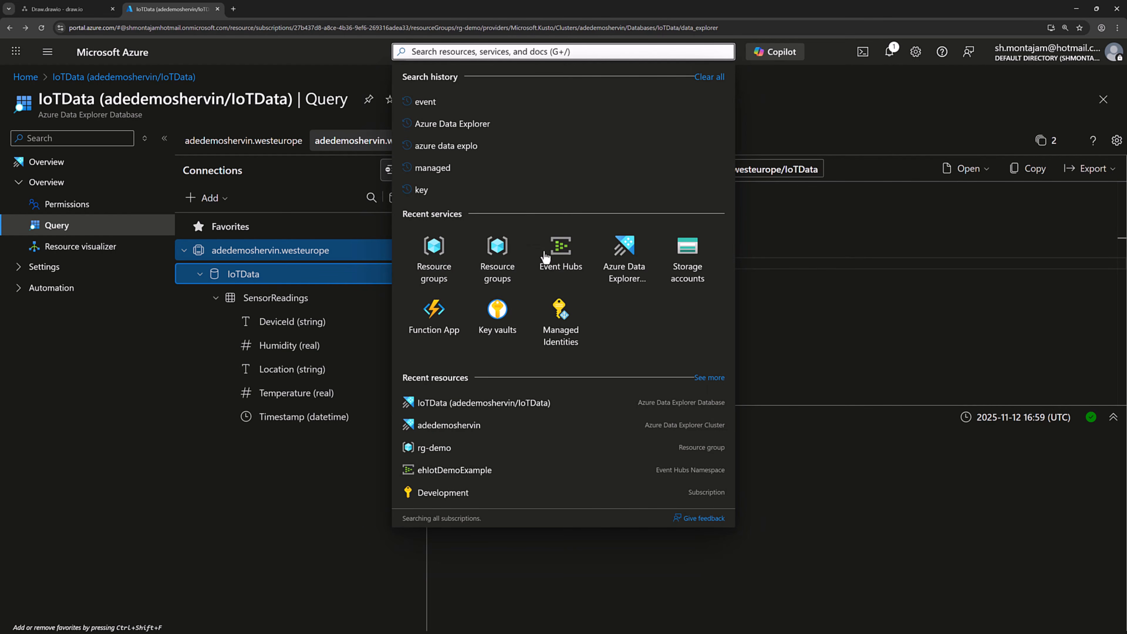
pyautogui.middleClick(563, 261)
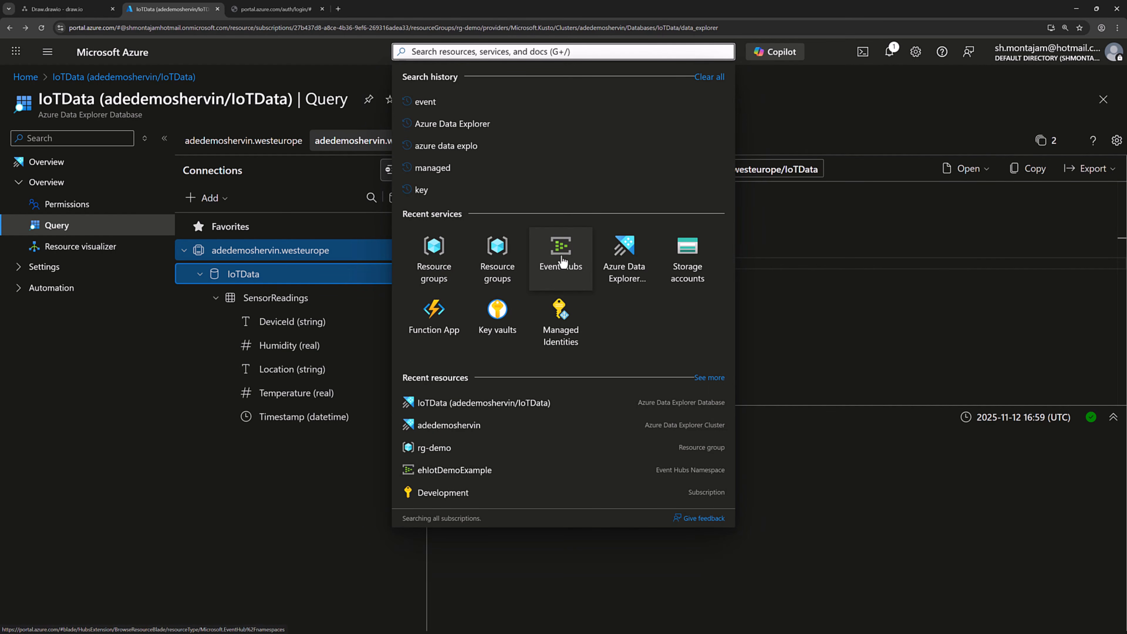
pyautogui.click(273, 10)
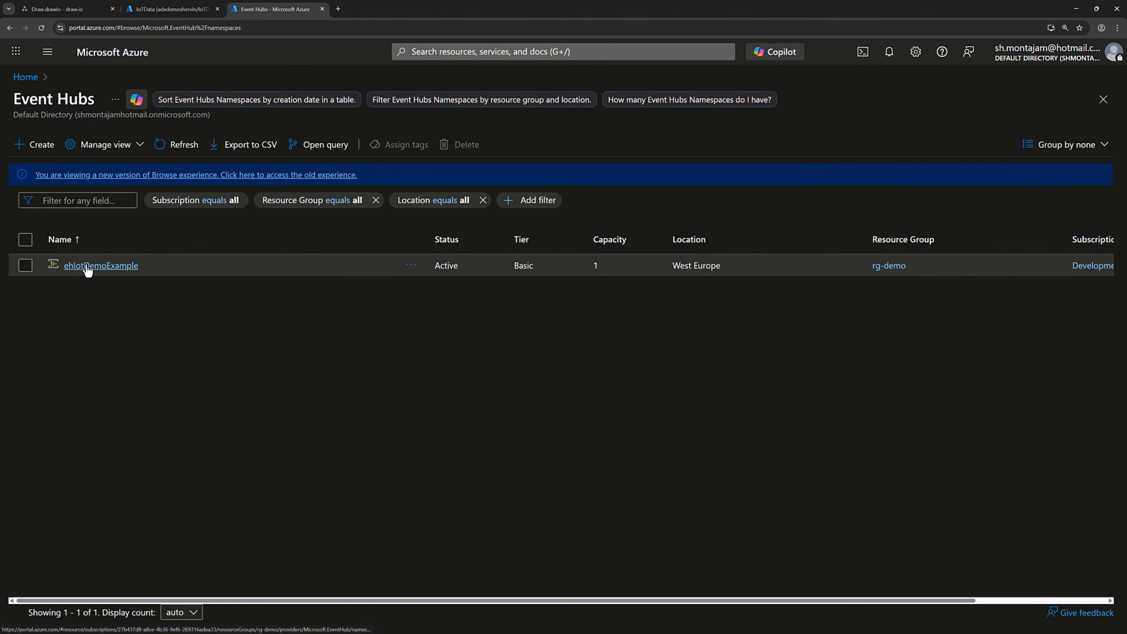
pyautogui.click(88, 267)
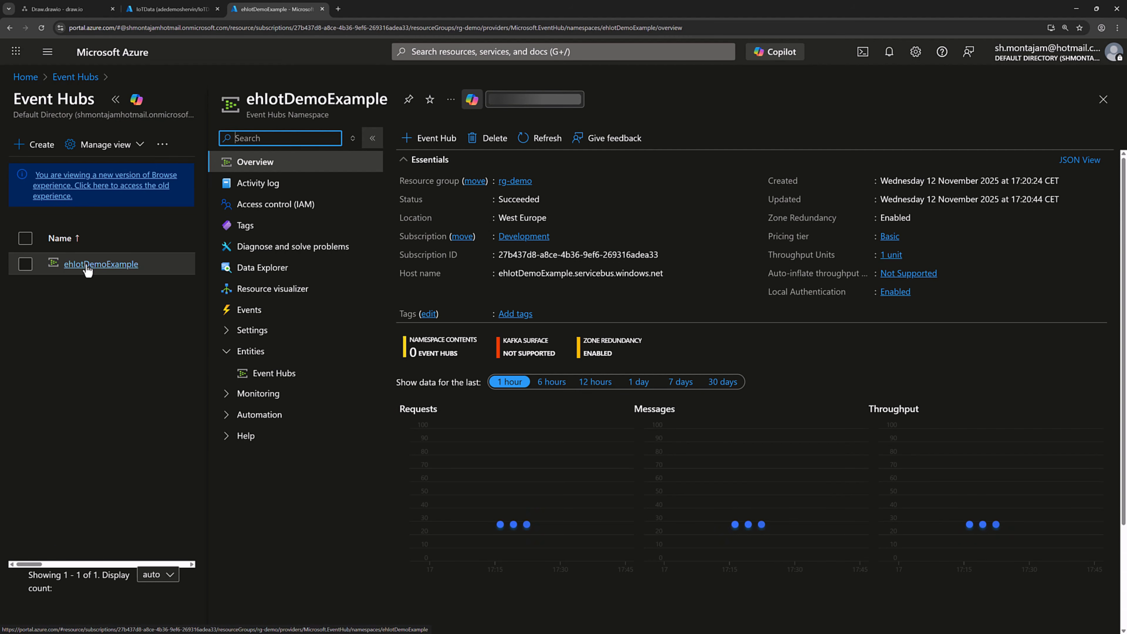
pyautogui.click(275, 376)
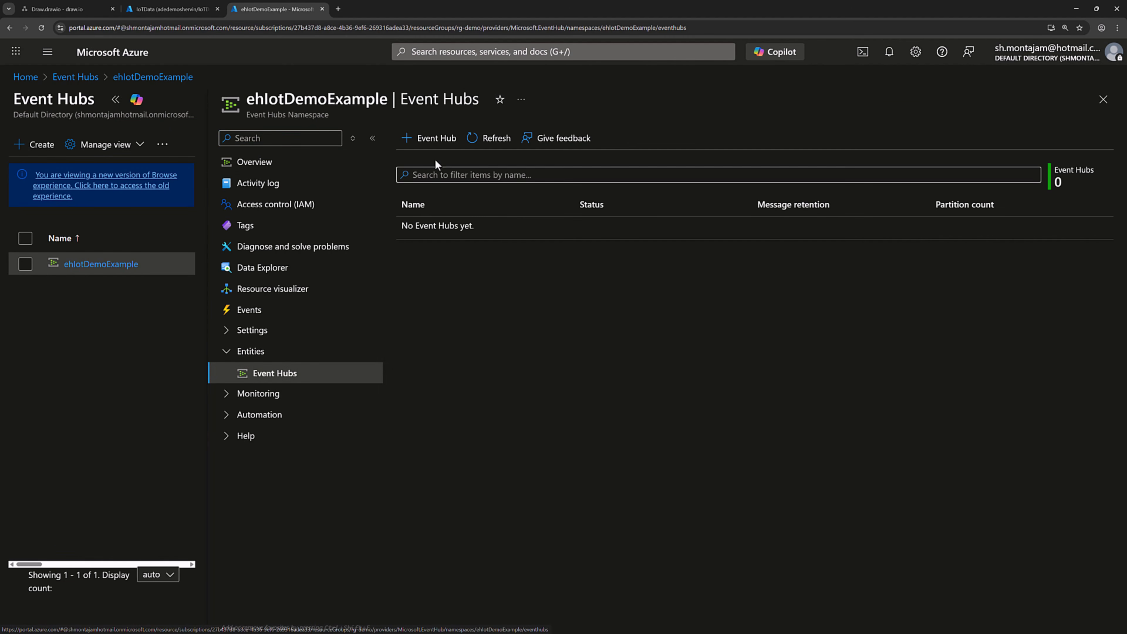
pyautogui.click(436, 138)
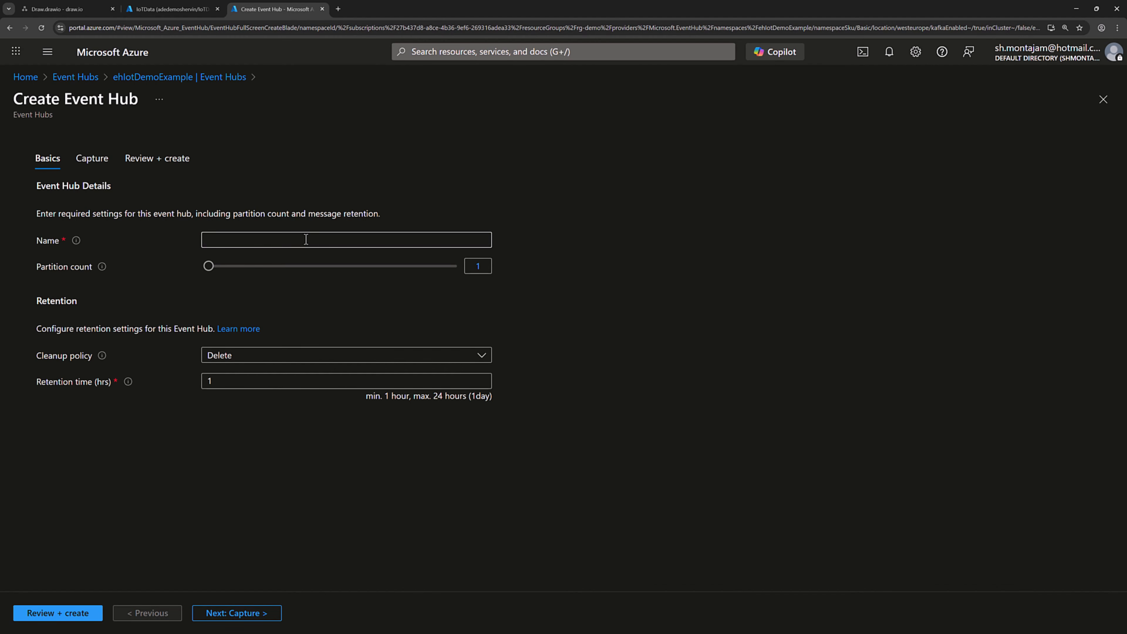
pyautogui.click(217, 240)
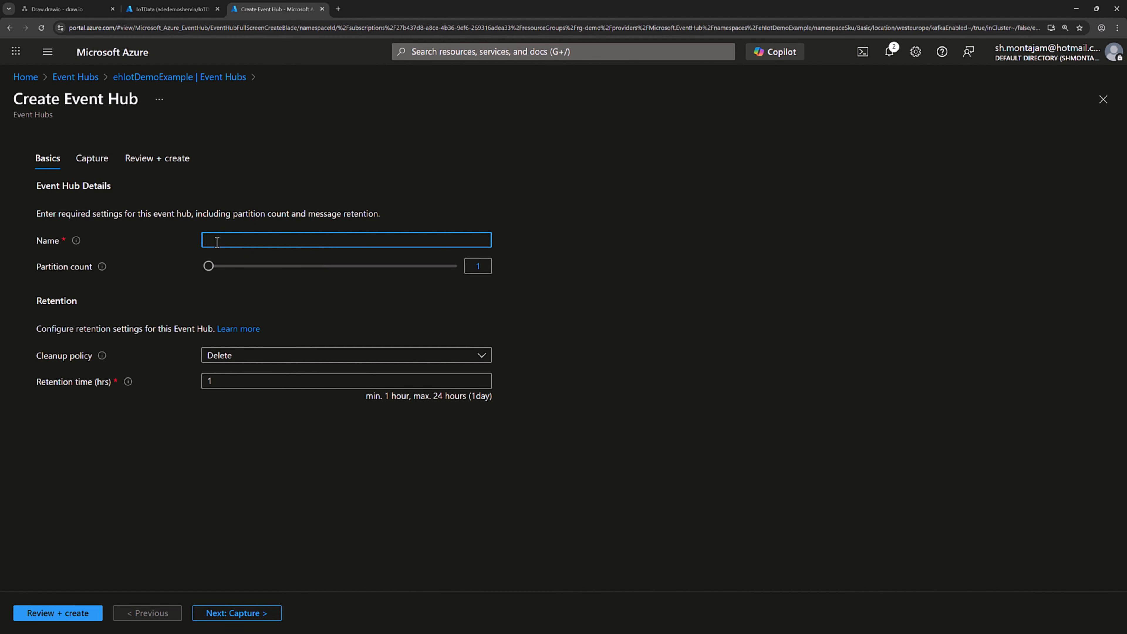
pyautogui.write('ehSensorData')
pyautogui.click(73, 615)
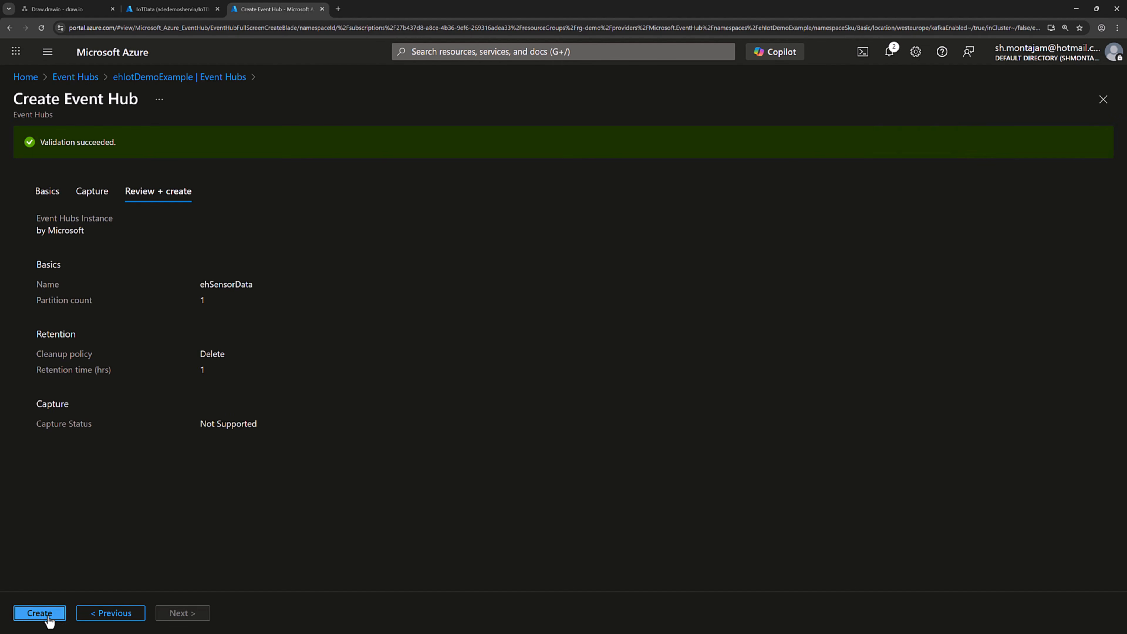
pyautogui.click(38, 613)
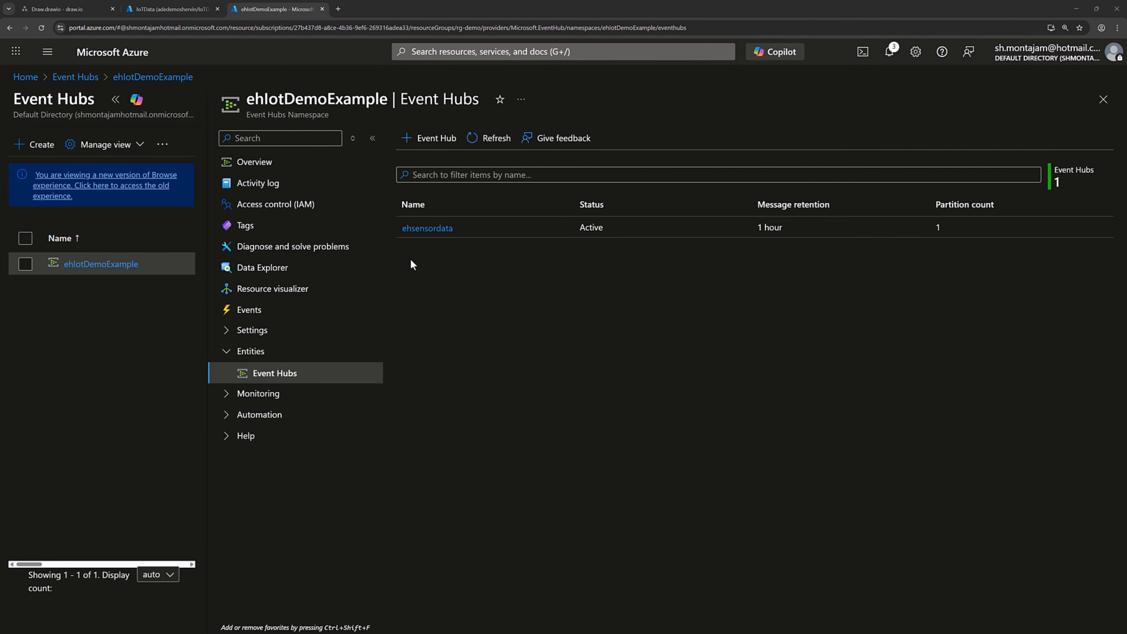
# - Add a shared access policy named EventHubConnection with the Manage claim to the ehsensordata event hub
pyautogui.click(434, 229)
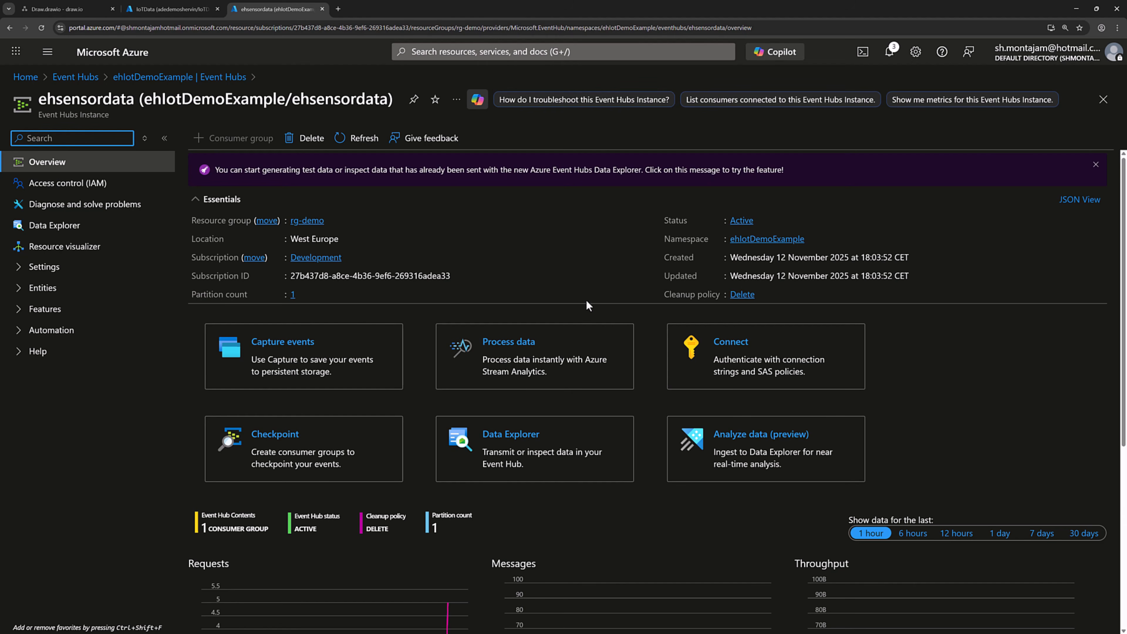
pyautogui.click(22, 295)
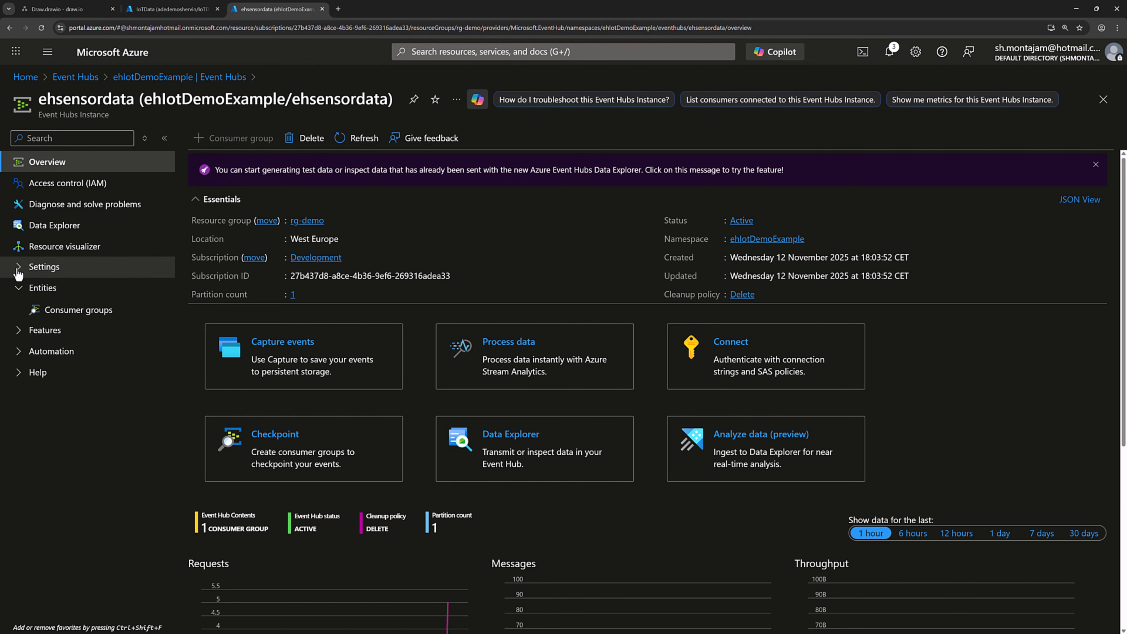
pyautogui.click(36, 267)
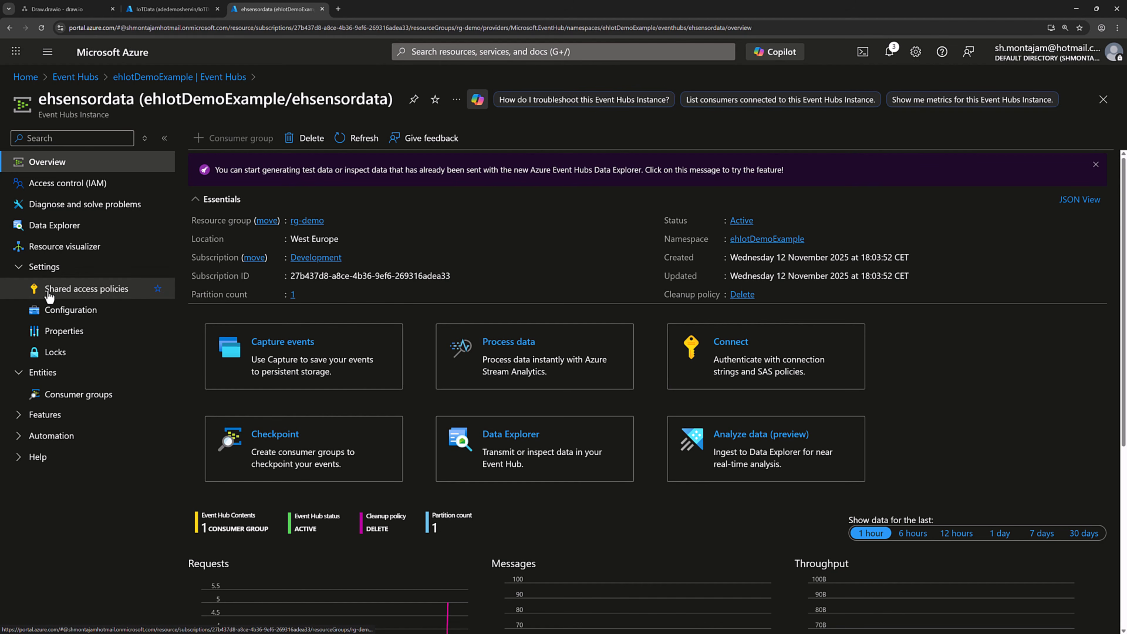
pyautogui.click(91, 293)
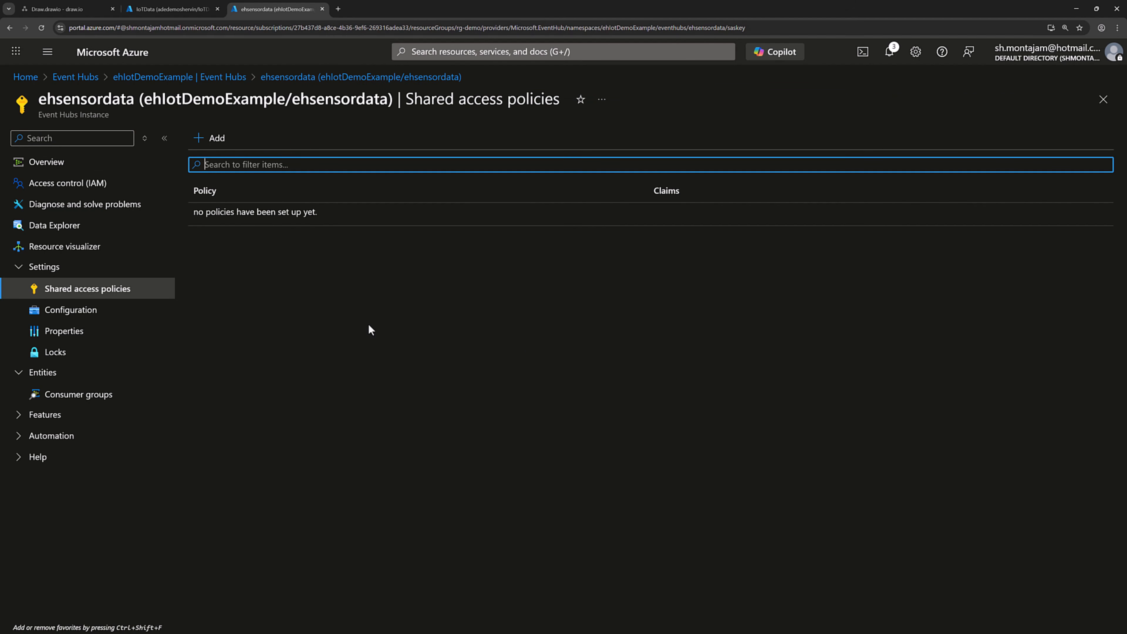
pyautogui.click(216, 140)
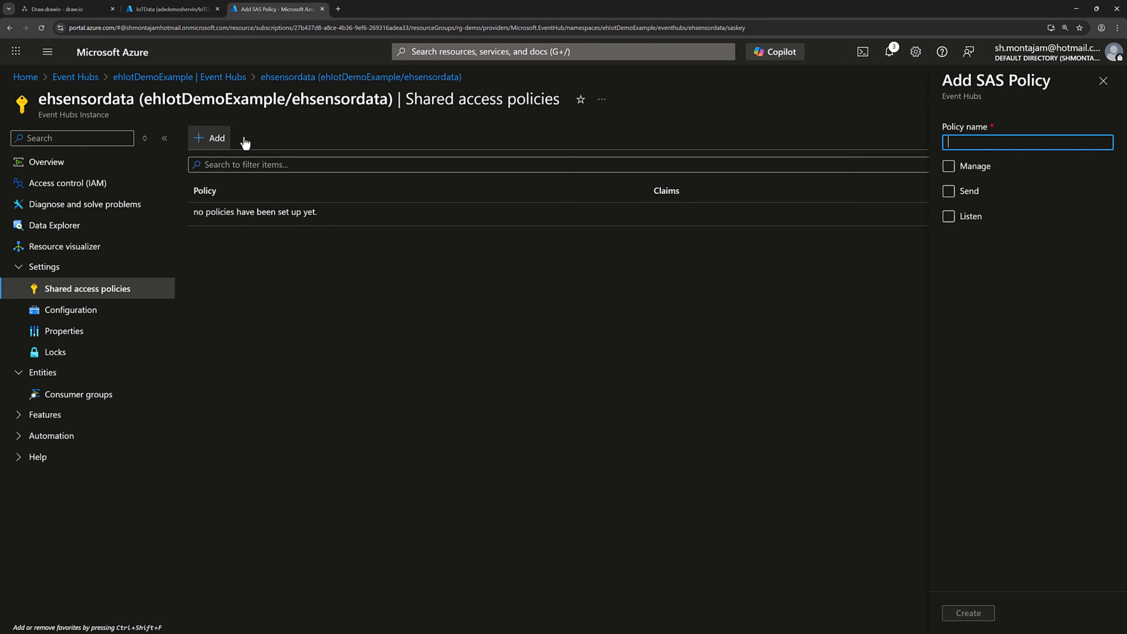
pyautogui.click(964, 164)
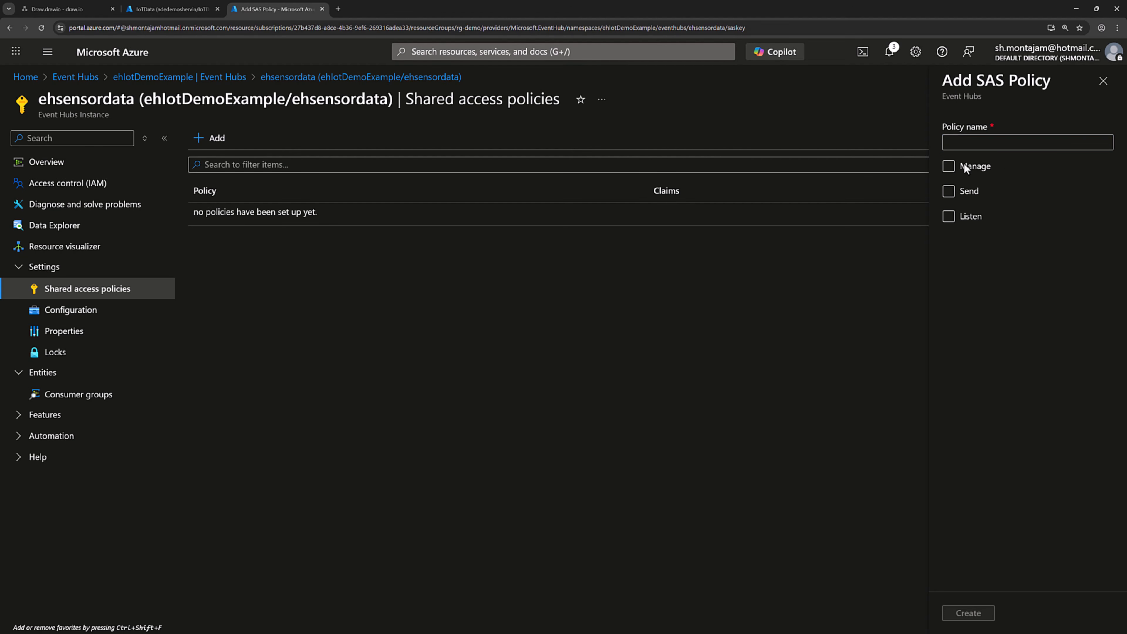
pyautogui.click(991, 142)
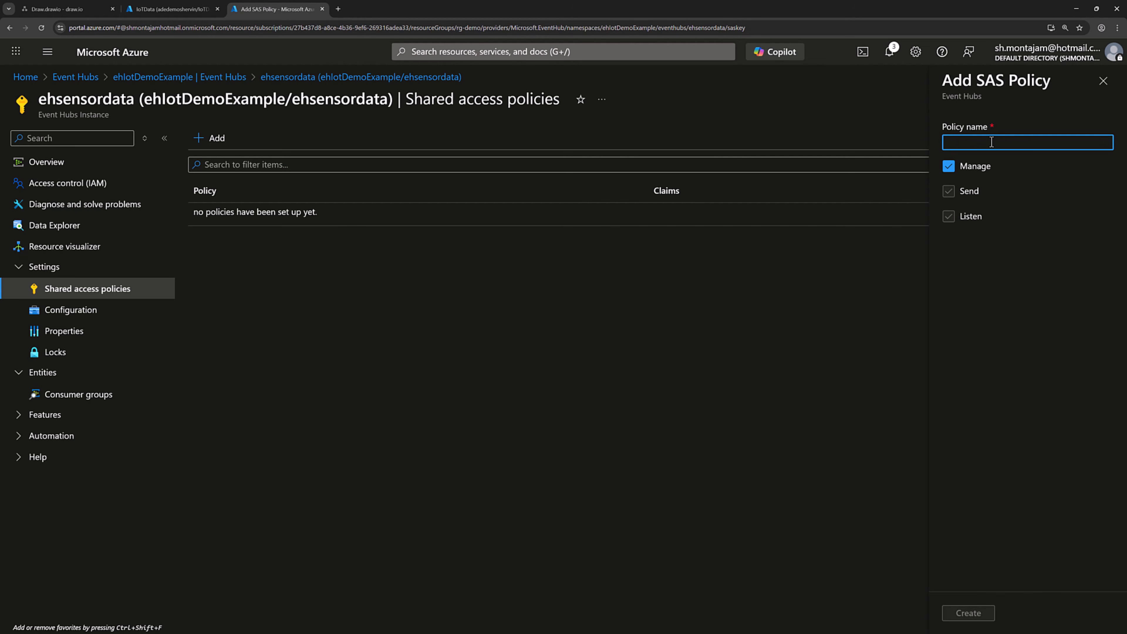
pyautogui.write('Event')
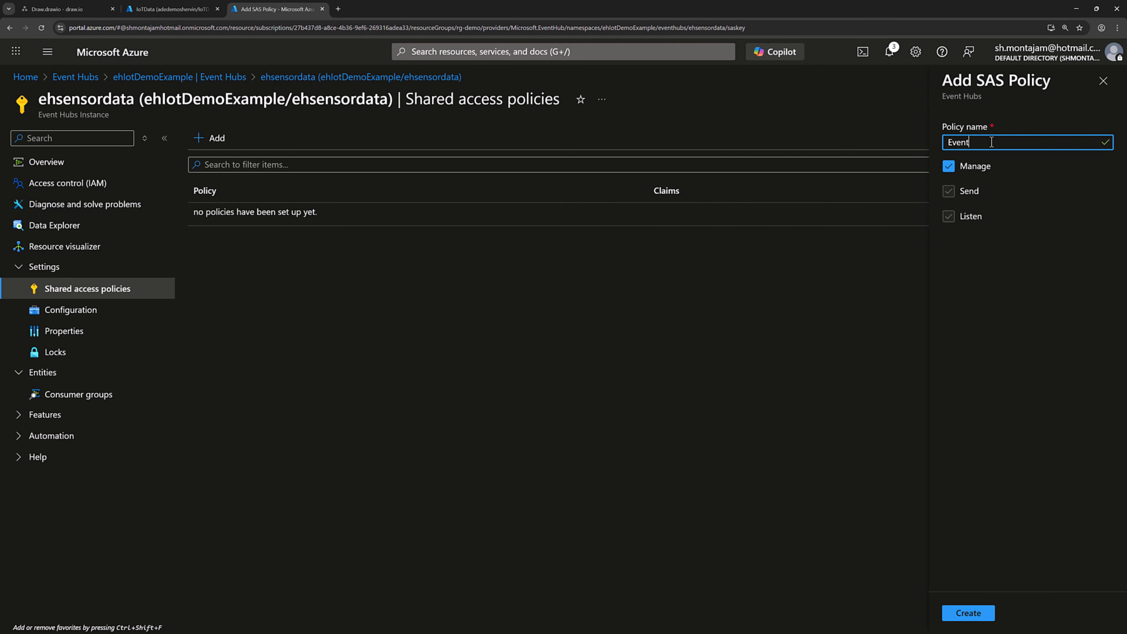
pyautogui.write('HubConnection')
pyautogui.click(966, 615)
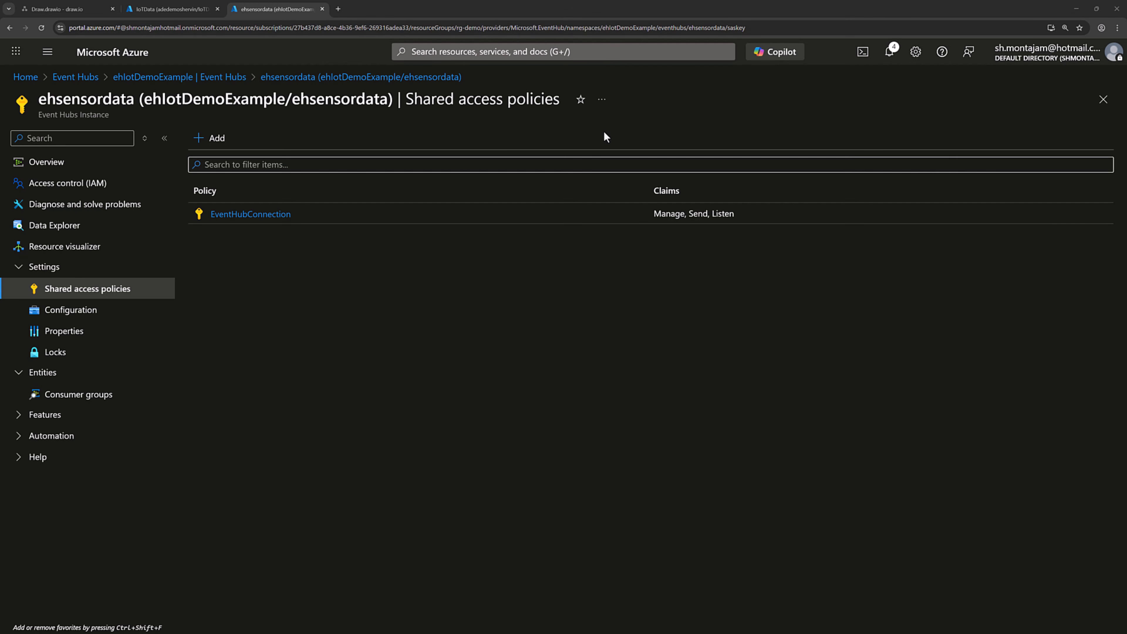
# - Return to the IoTData database and start a new Event Hub data connection named EventHubConnection
pyautogui.click(189, 10)
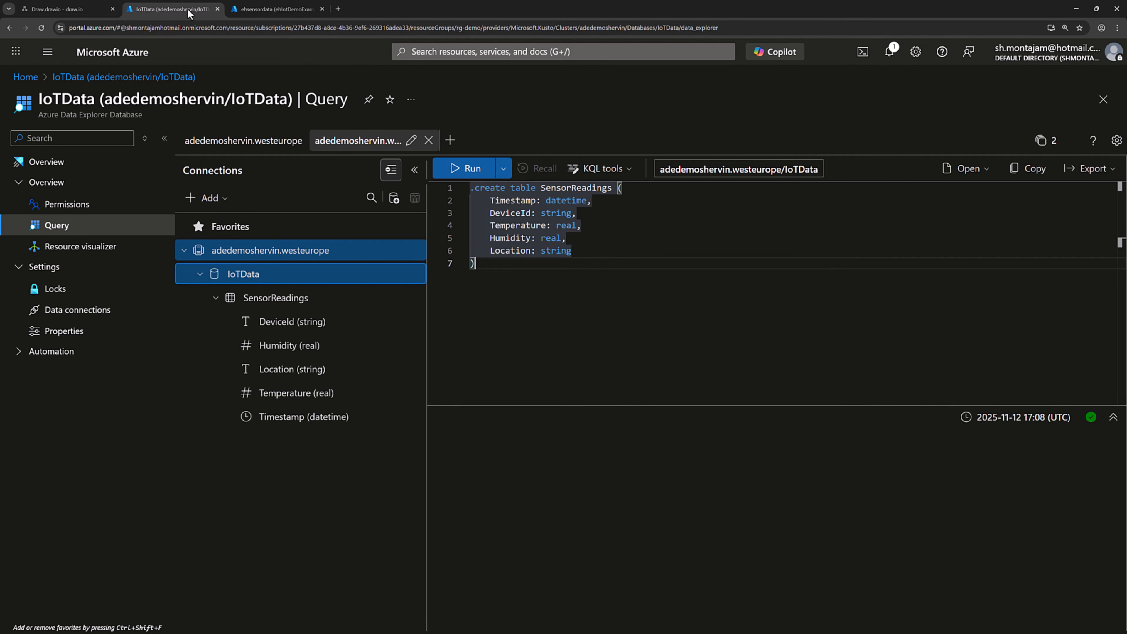
pyautogui.click(86, 320)
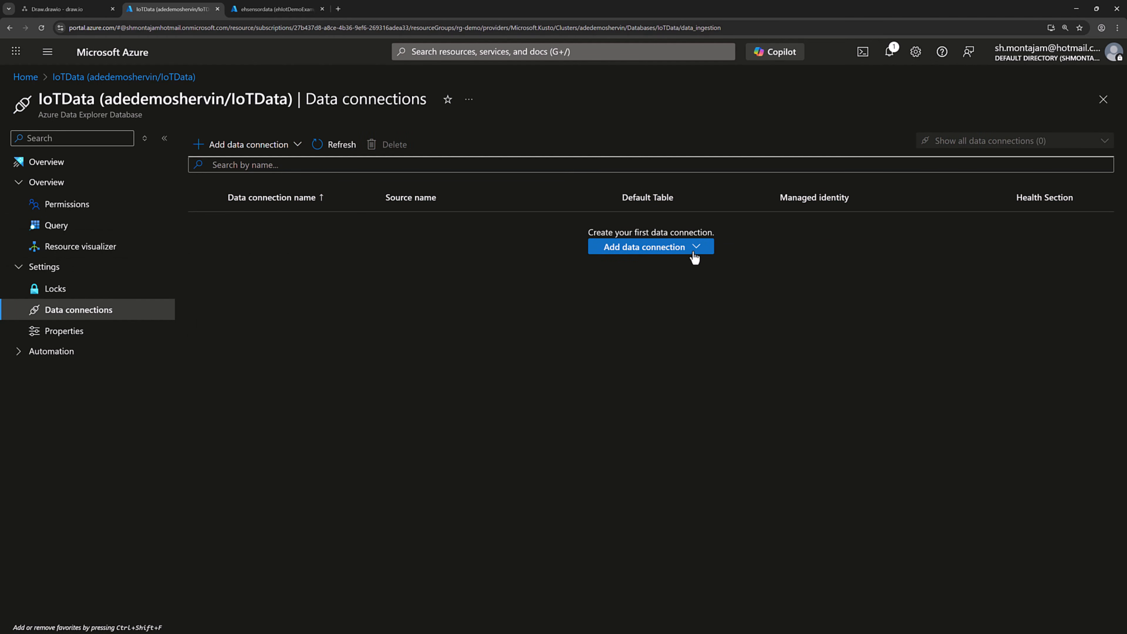
pyautogui.click(697, 248)
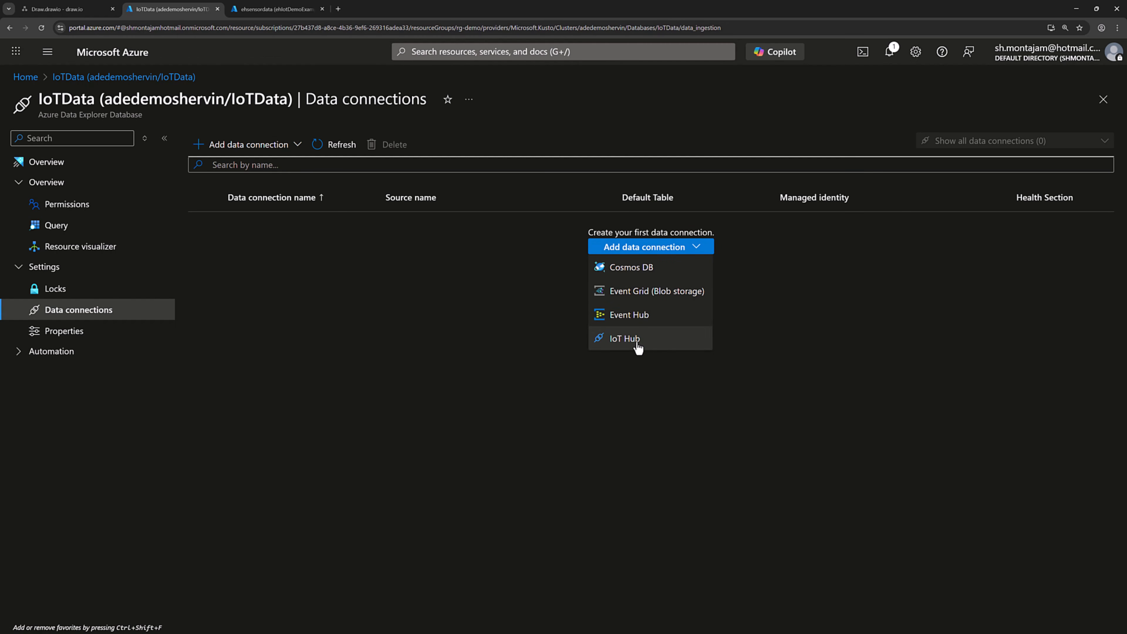
pyautogui.click(639, 317)
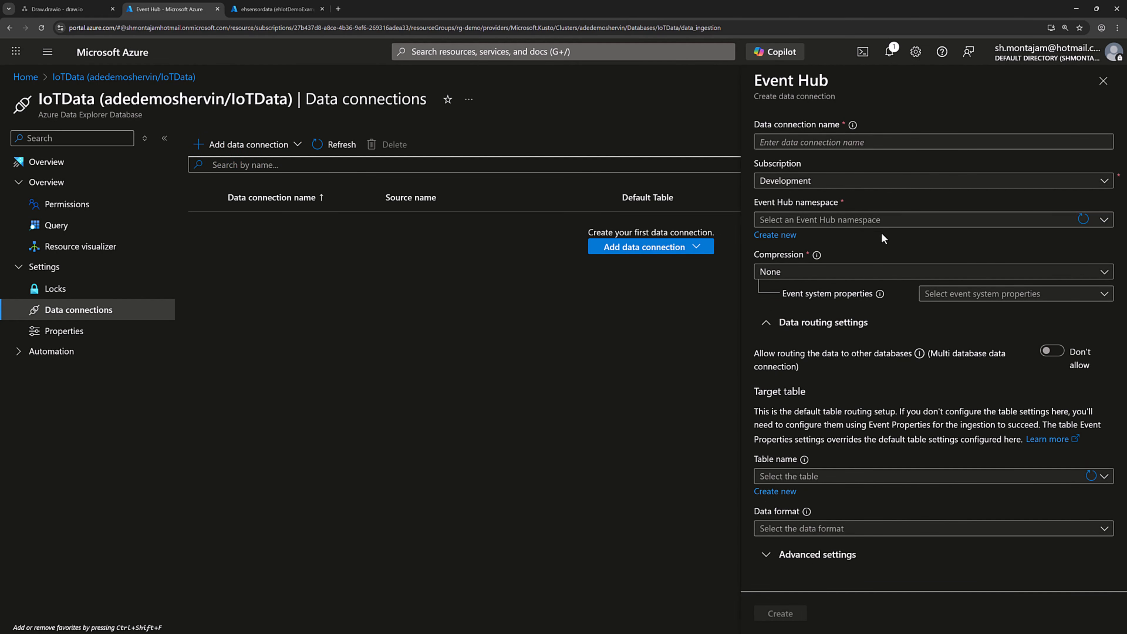
pyautogui.click(832, 142)
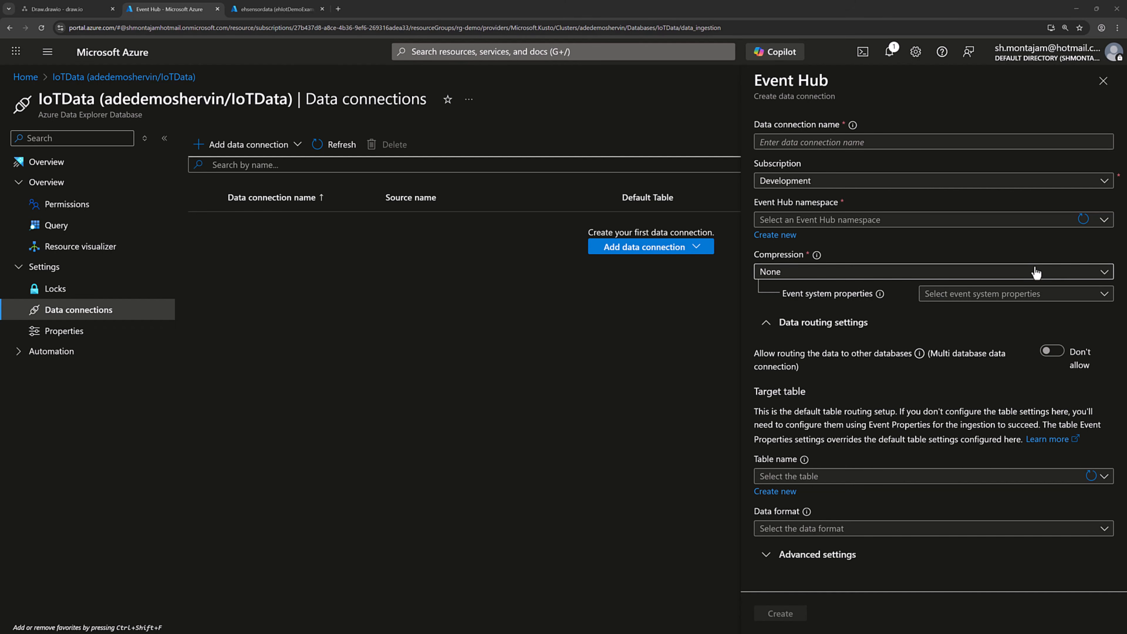
pyautogui.click(866, 142)
pyautogui.write('EventHubConnection')
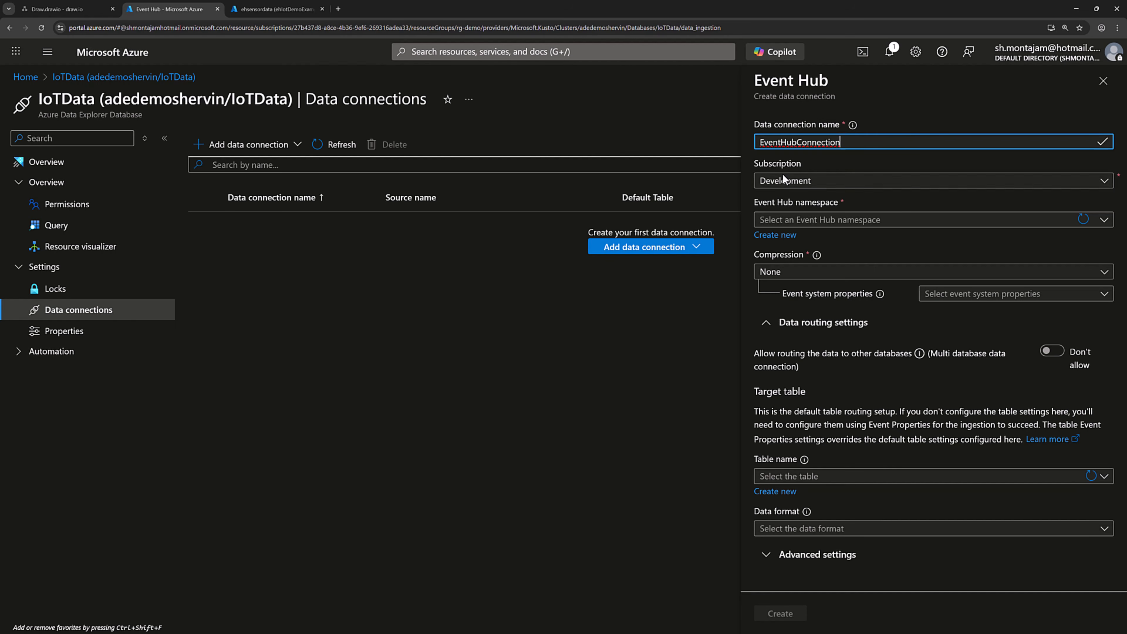
# - Set the data connection's source to the ehIotDemoExample namespace, the ehsensordata event hub and the $Default consumer group
pyautogui.click(830, 221)
pyautogui.click(961, 223)
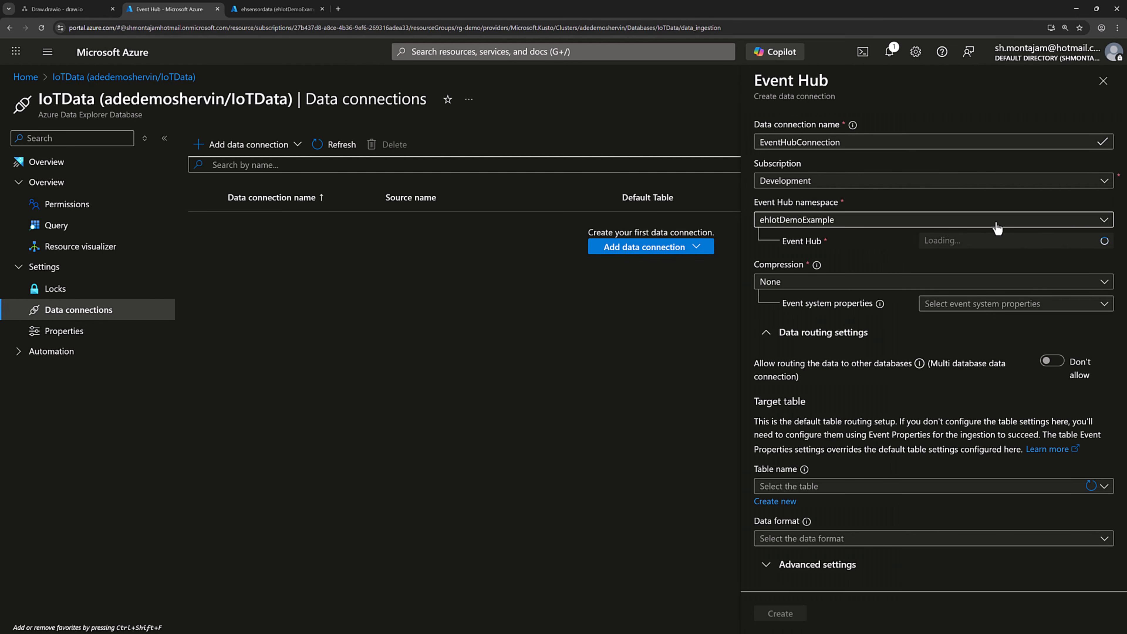
pyautogui.click(1005, 242)
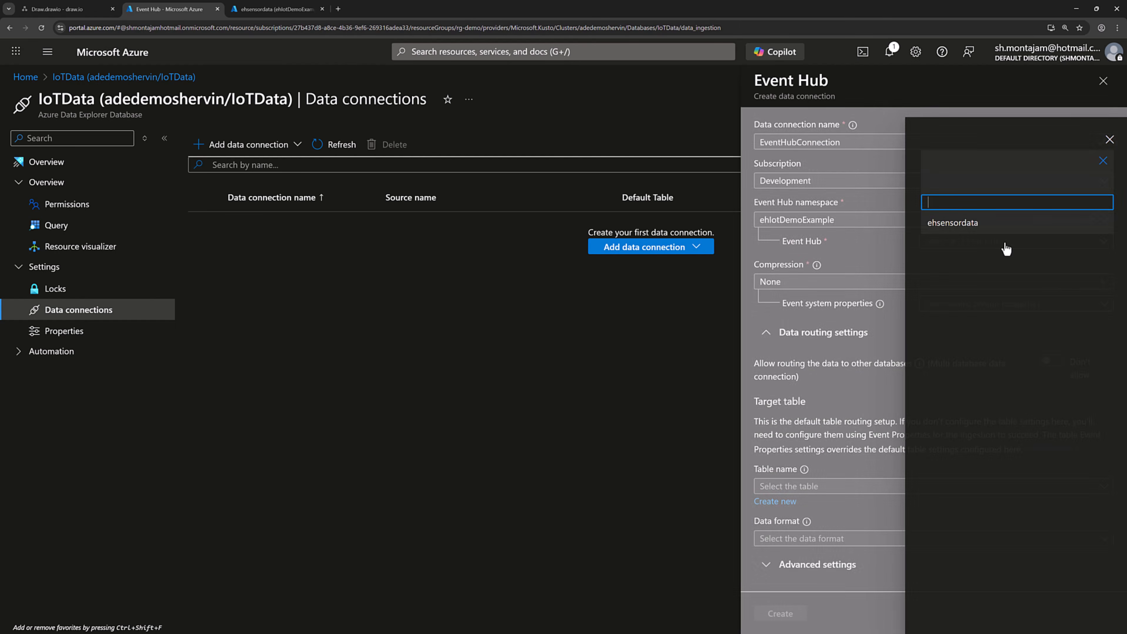
pyautogui.click(959, 229)
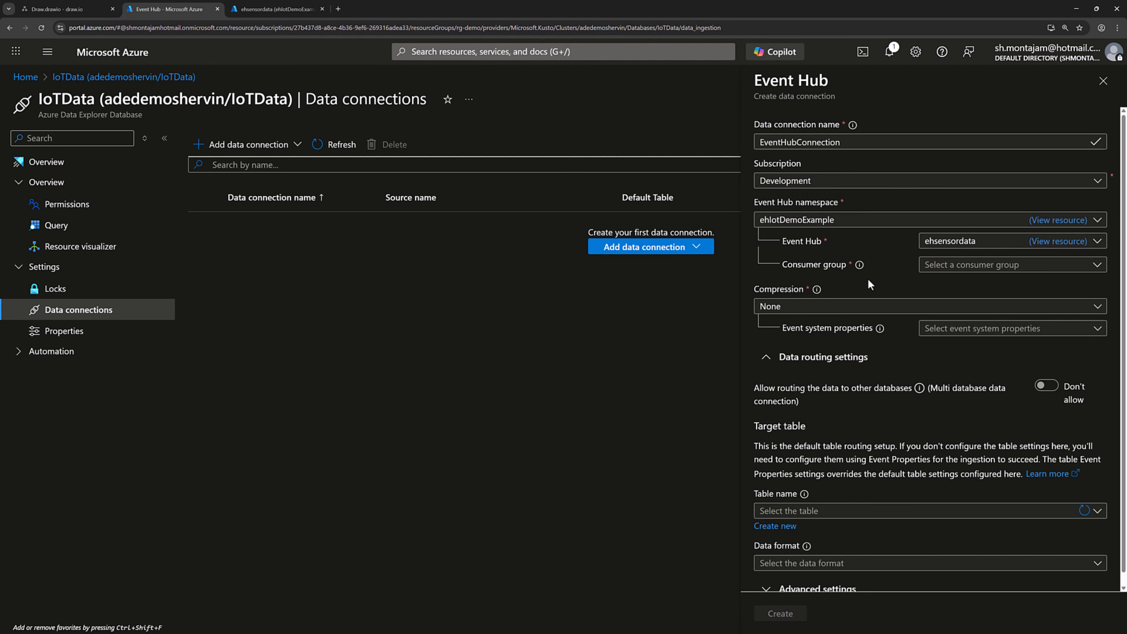
pyautogui.click(991, 266)
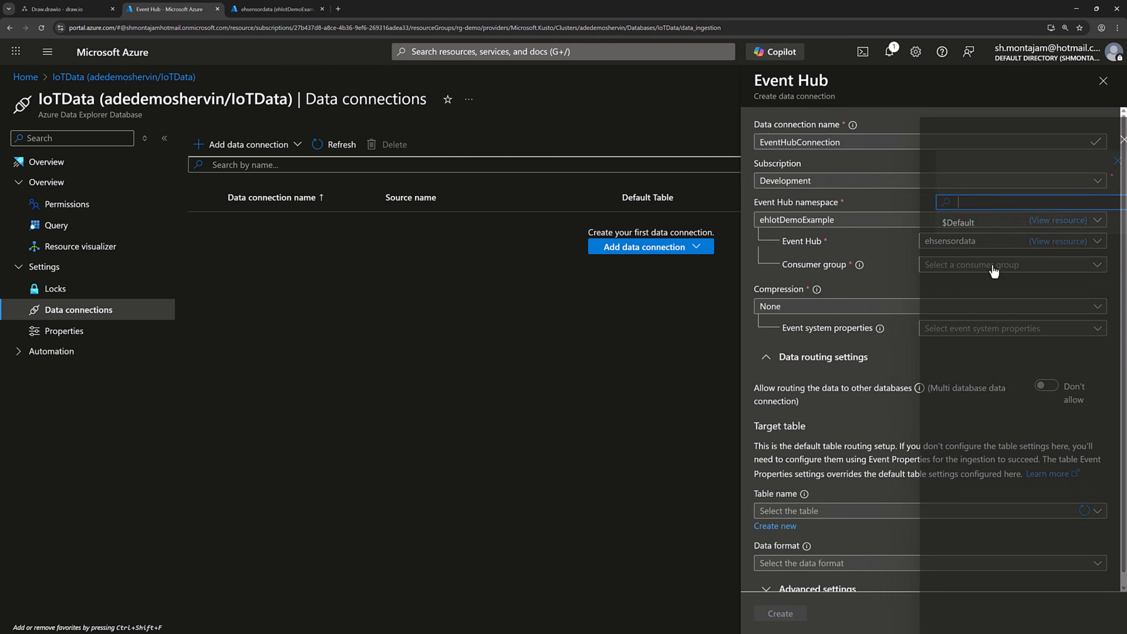
pyautogui.click(940, 223)
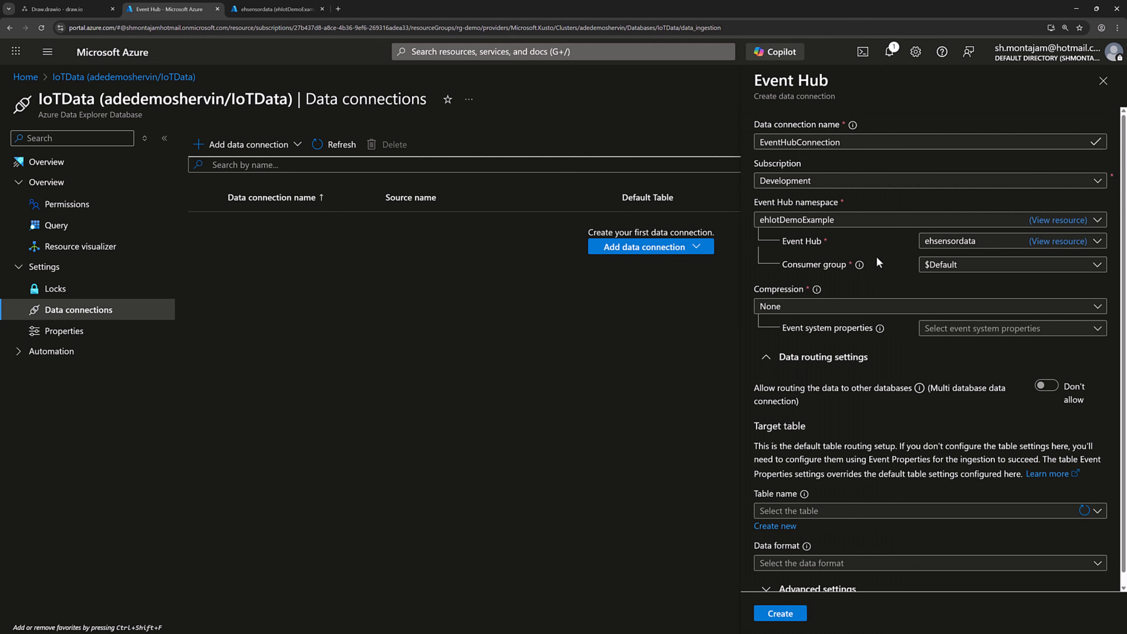
# - Set the data format to JSON and the target table to SensorReadings, and create the data connection
pyautogui.scroll(-1, 881, 288)
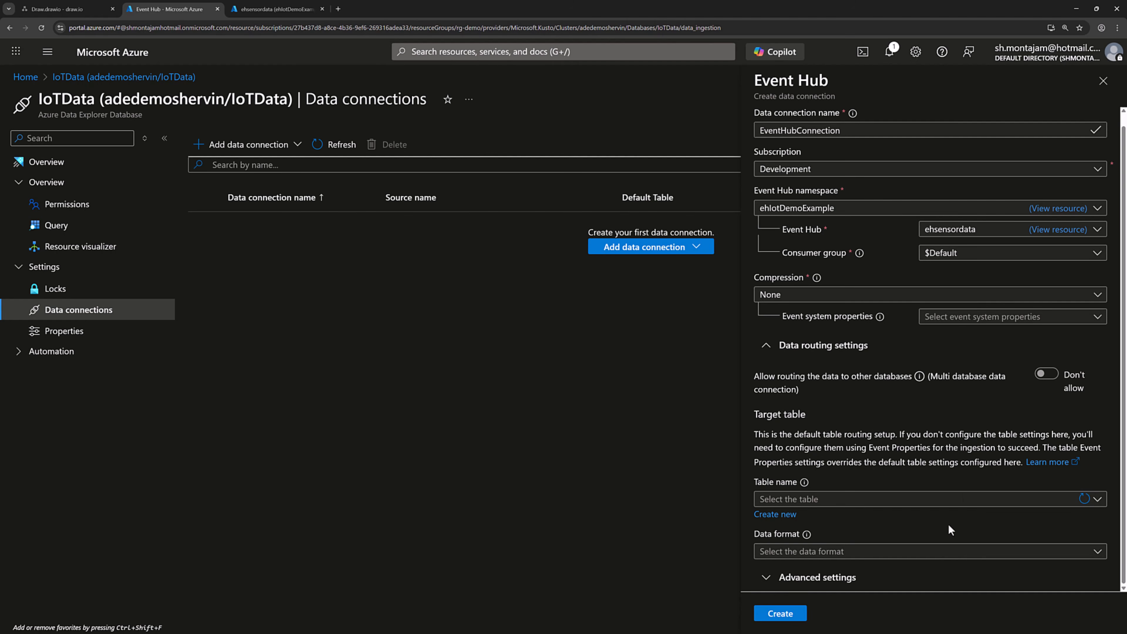
pyautogui.click(948, 555)
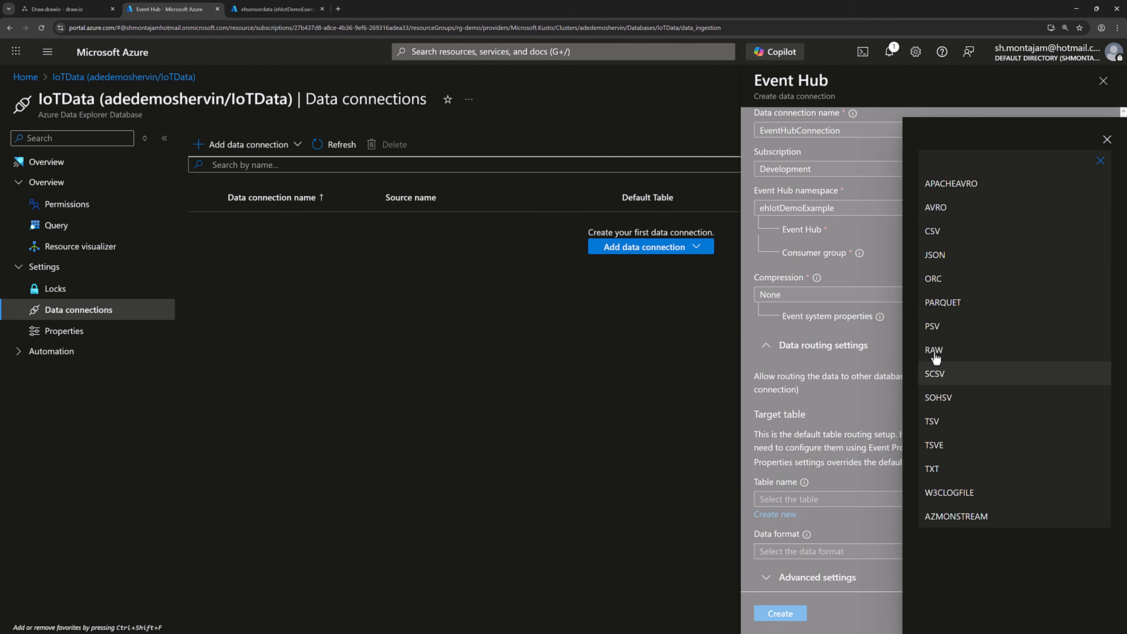
pyautogui.click(933, 262)
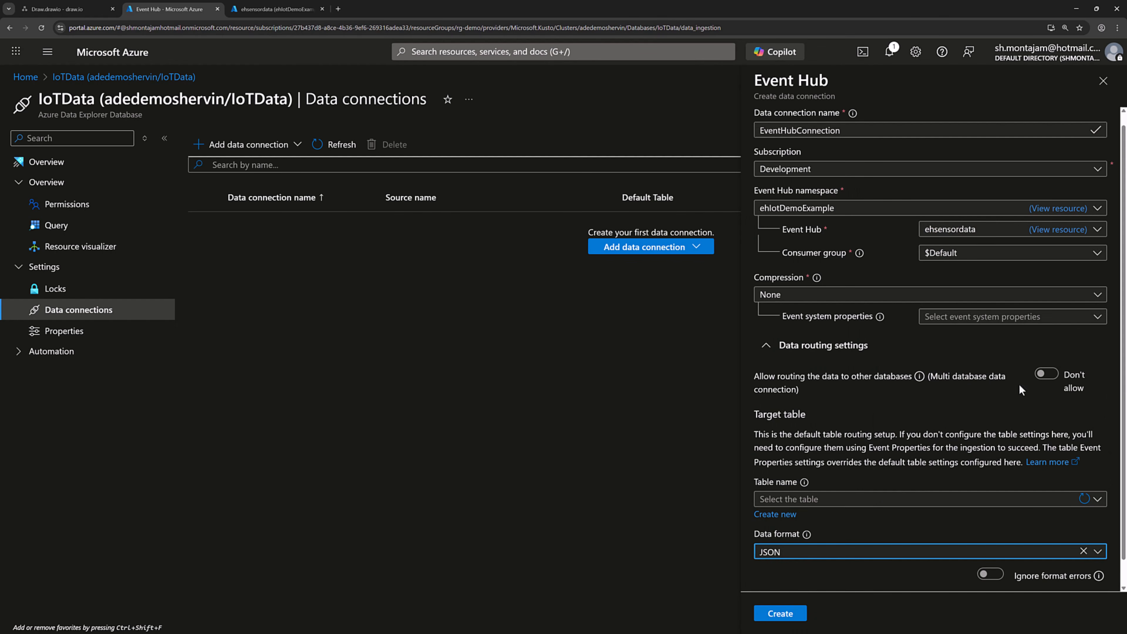
pyautogui.scroll(-1, 1054, 418)
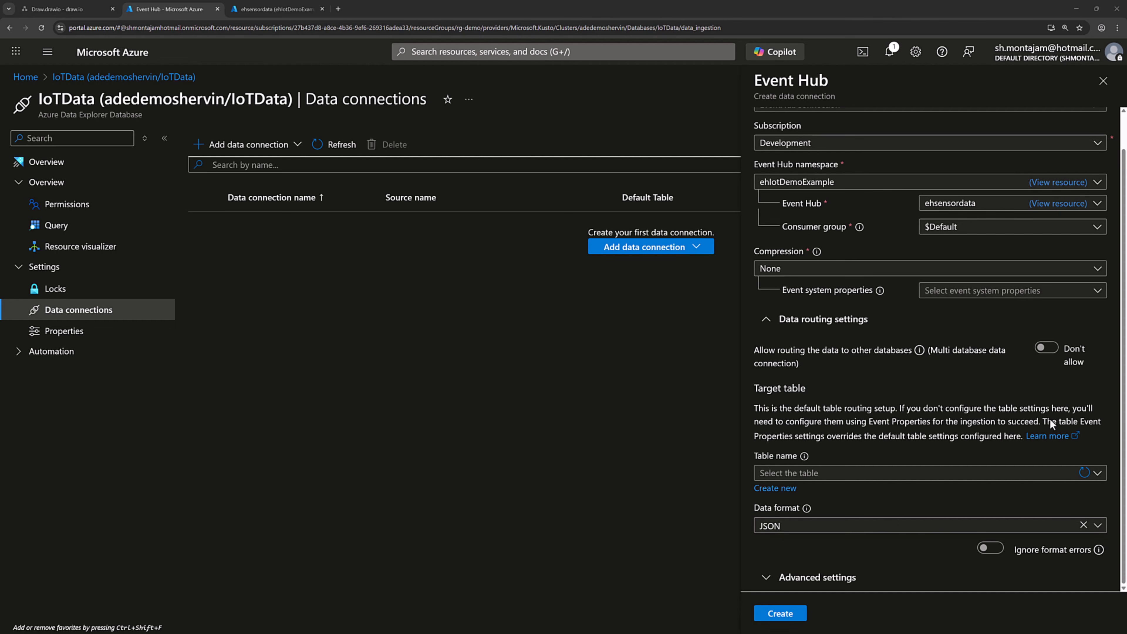
pyautogui.click(1098, 474)
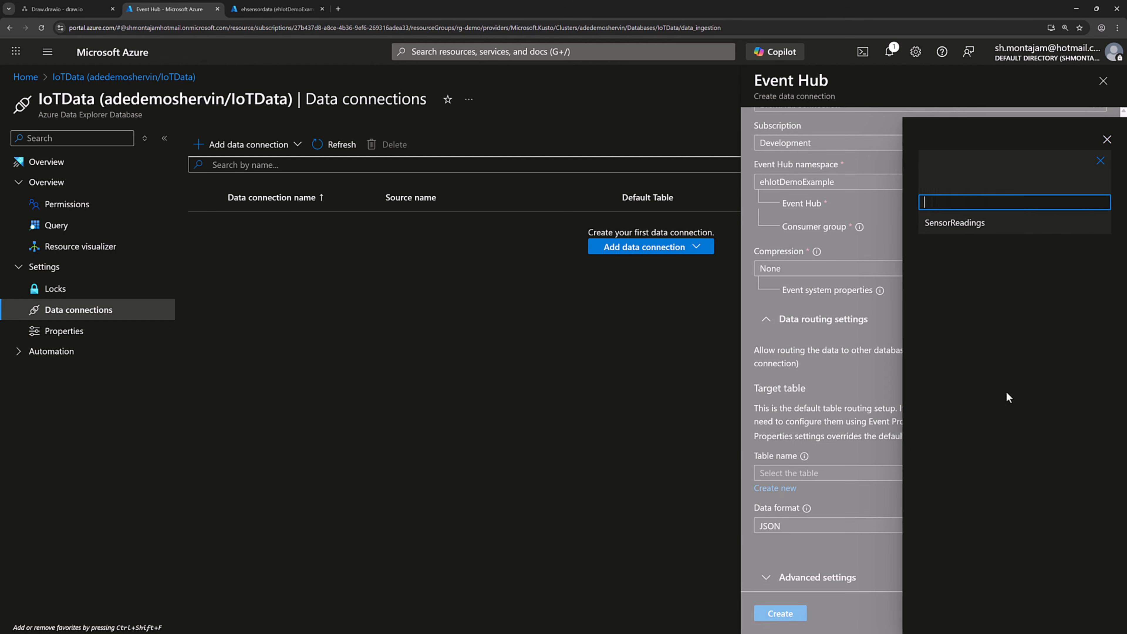
pyautogui.click(945, 227)
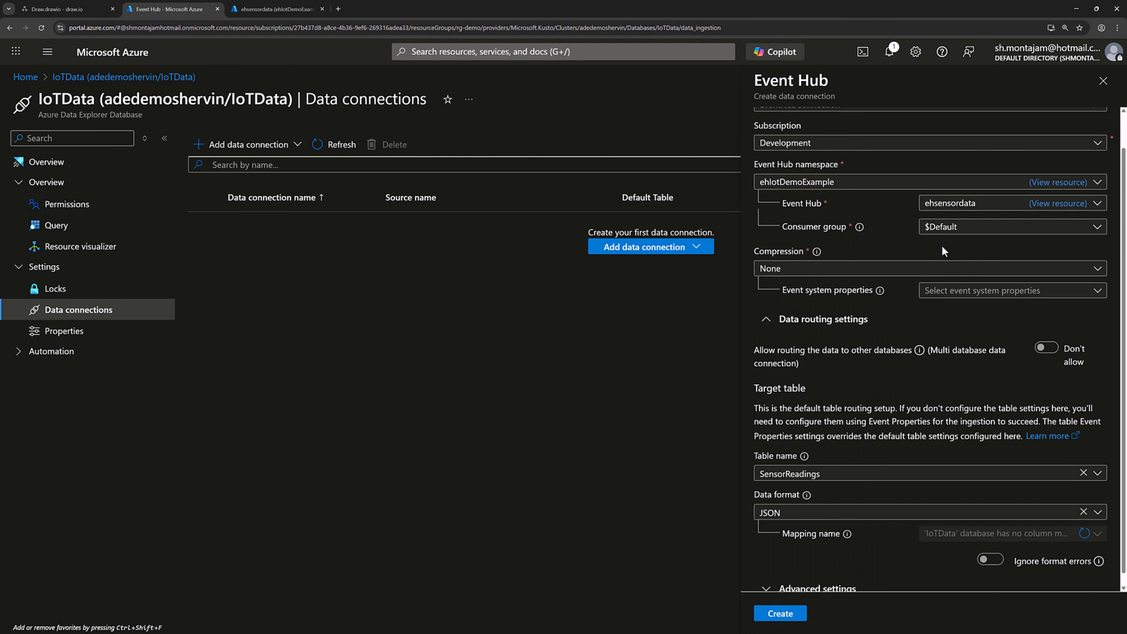
pyautogui.click(788, 613)
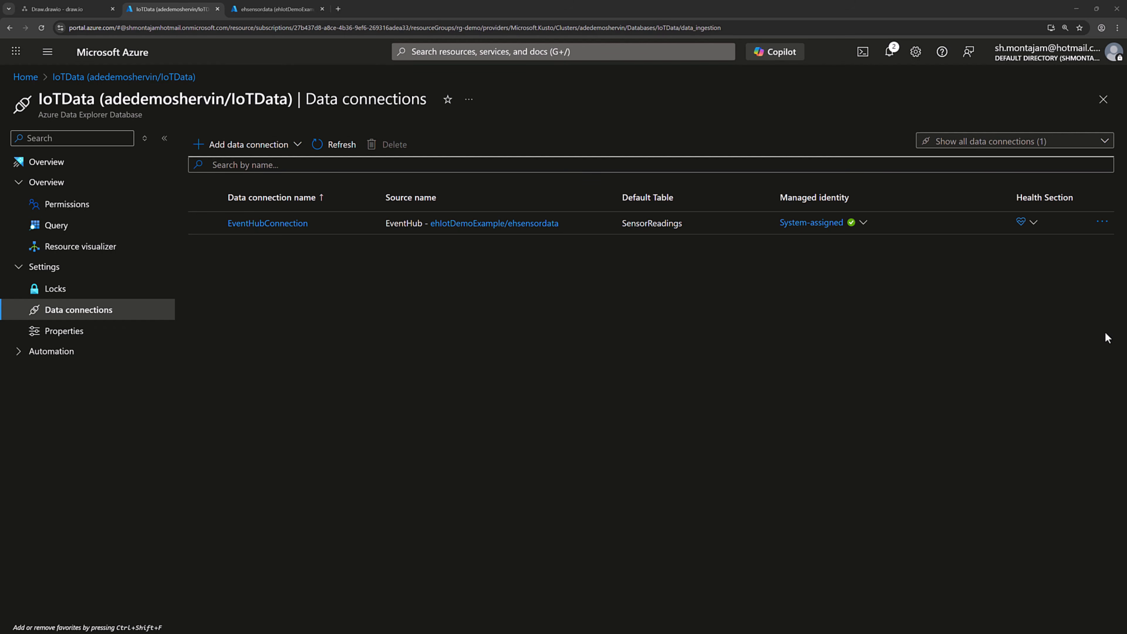
# - Open the Data Explorer cluster's configurations in a separate browser tab, turn on streaming ingestion and save the change
pyautogui.click(582, 44)
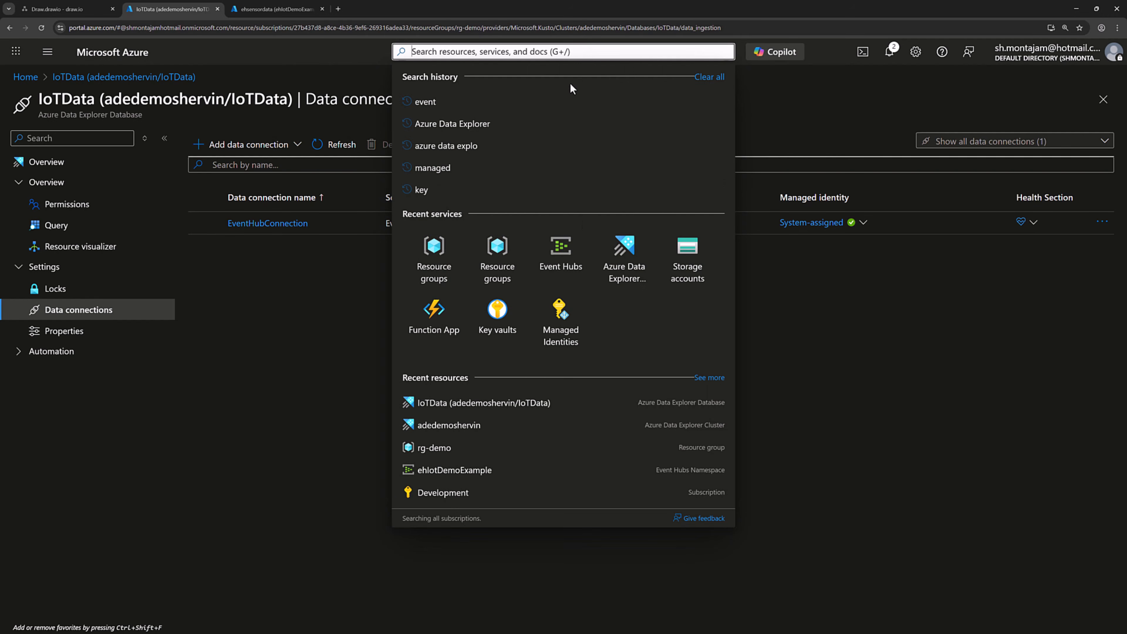
pyautogui.middleClick(633, 256)
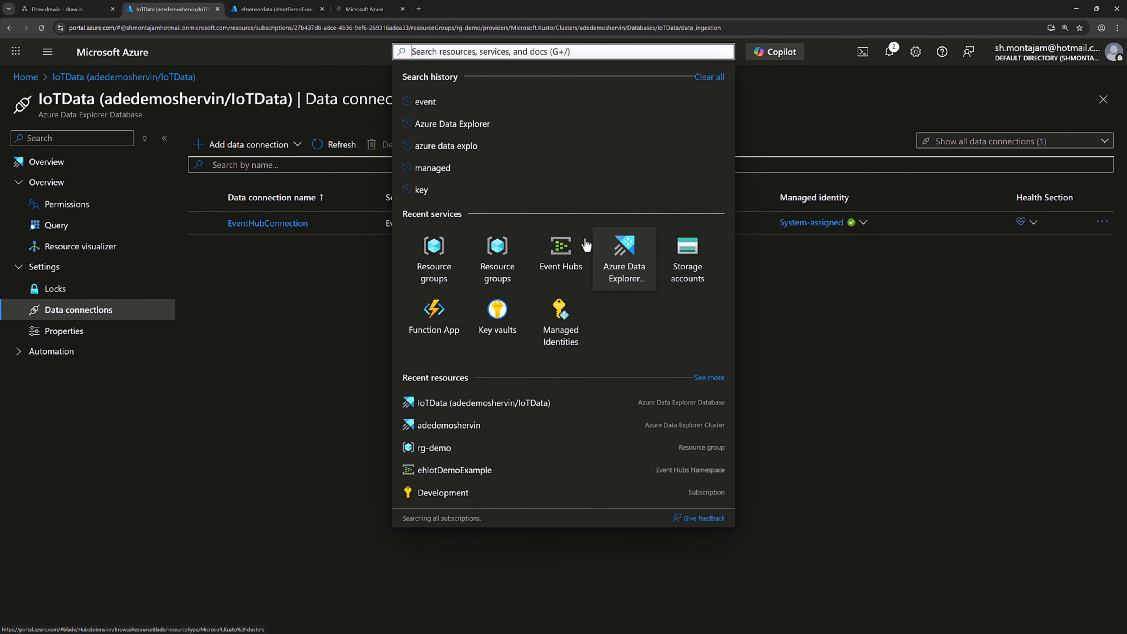
pyautogui.click(381, 9)
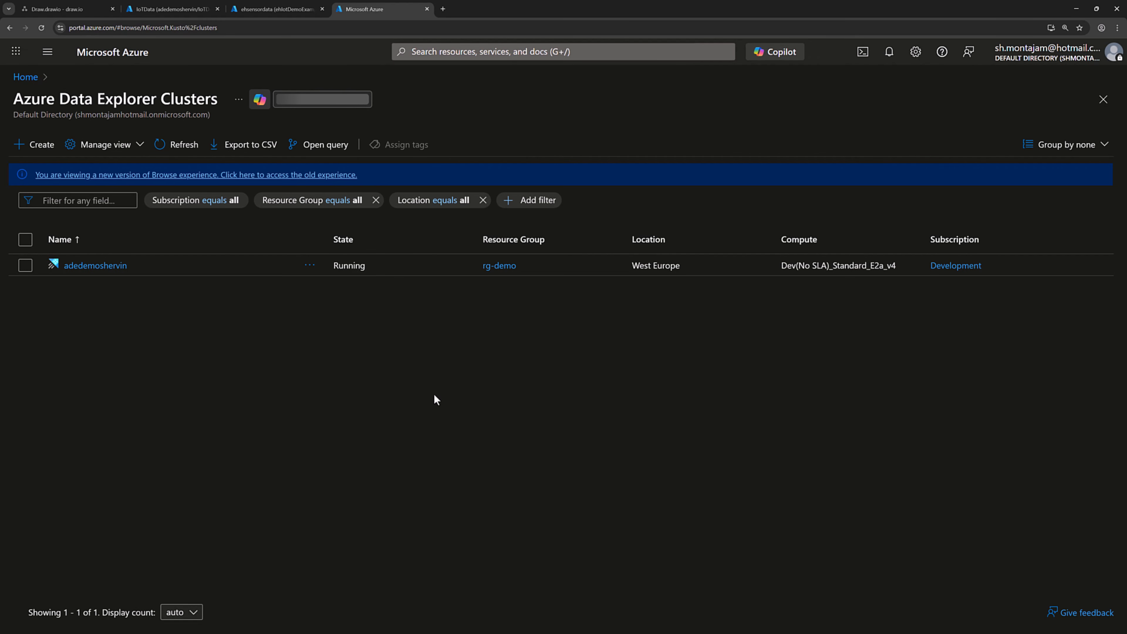
pyautogui.click(106, 267)
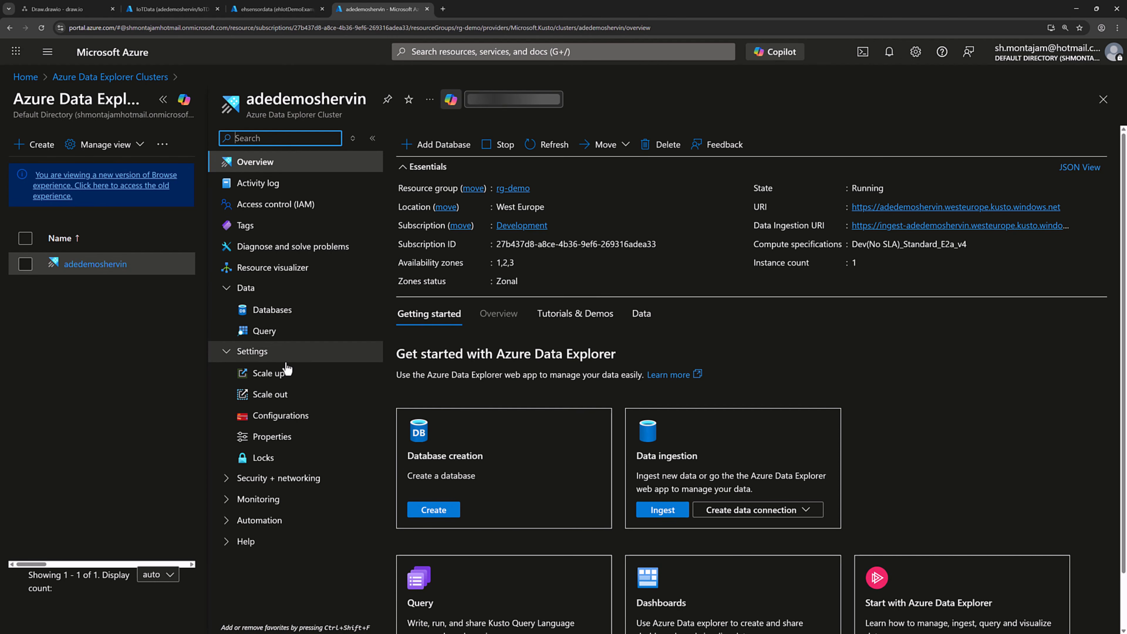
pyautogui.click(299, 420)
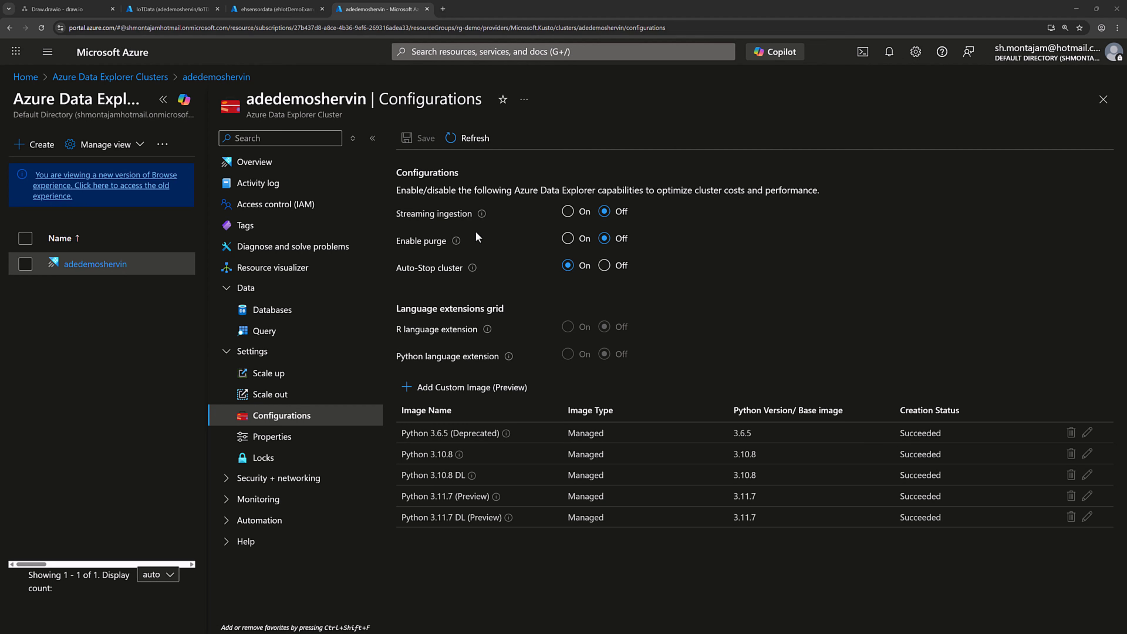
pyautogui.click(567, 212)
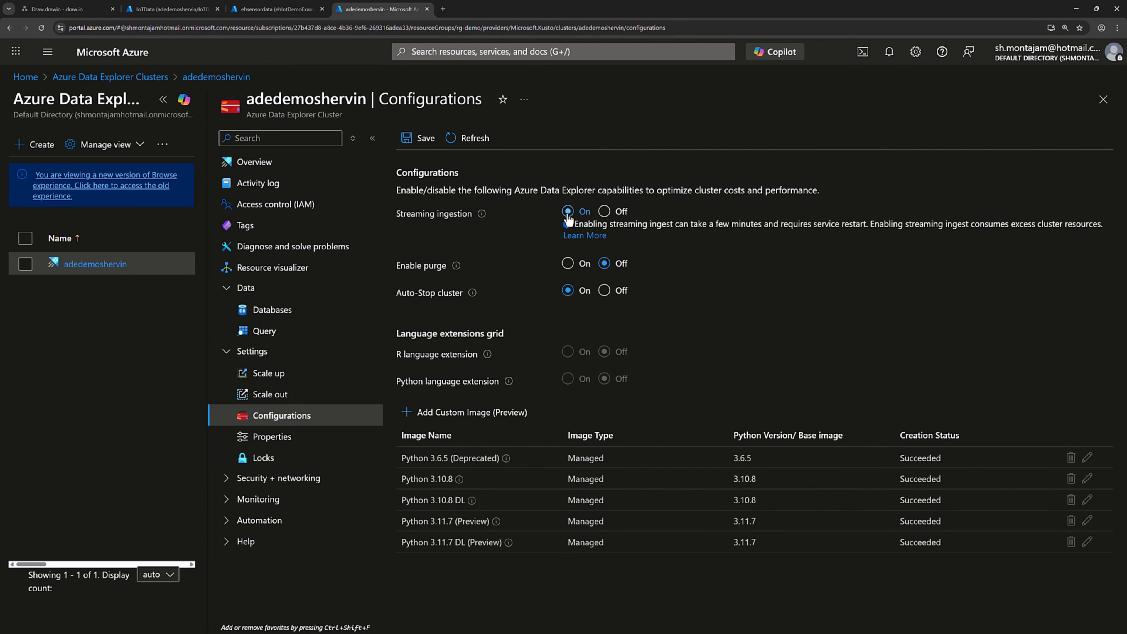
pyautogui.click(422, 142)
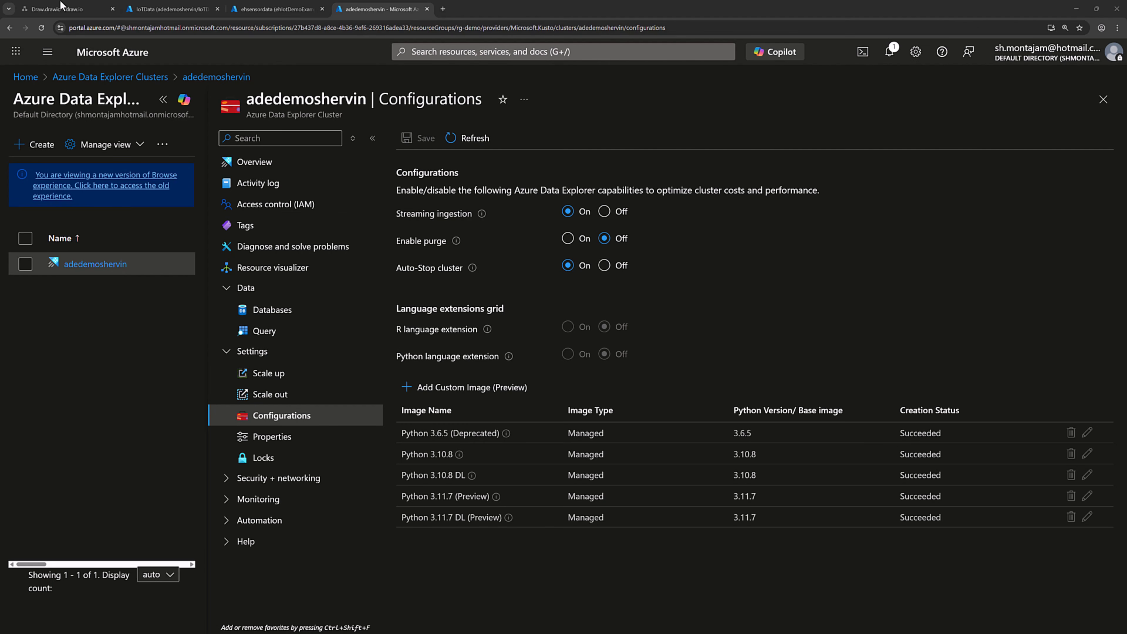
# - Replace the IoTData query with ".alter table SensorReadings policy streamingingestion enable" and run it
pyautogui.click(191, 9)
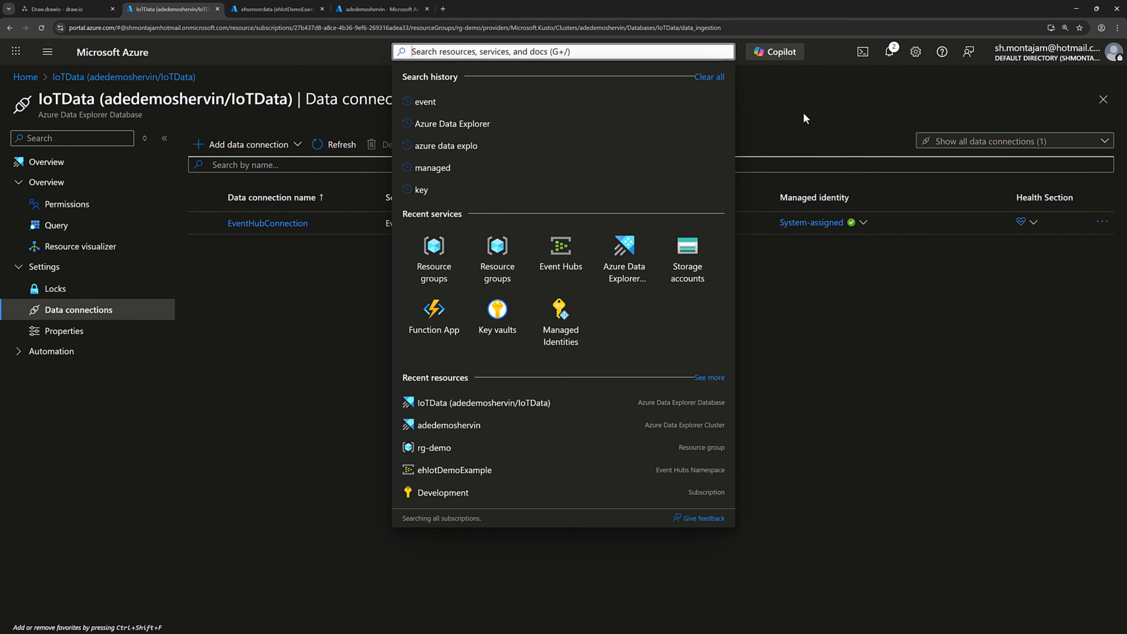
pyautogui.click(230, 313)
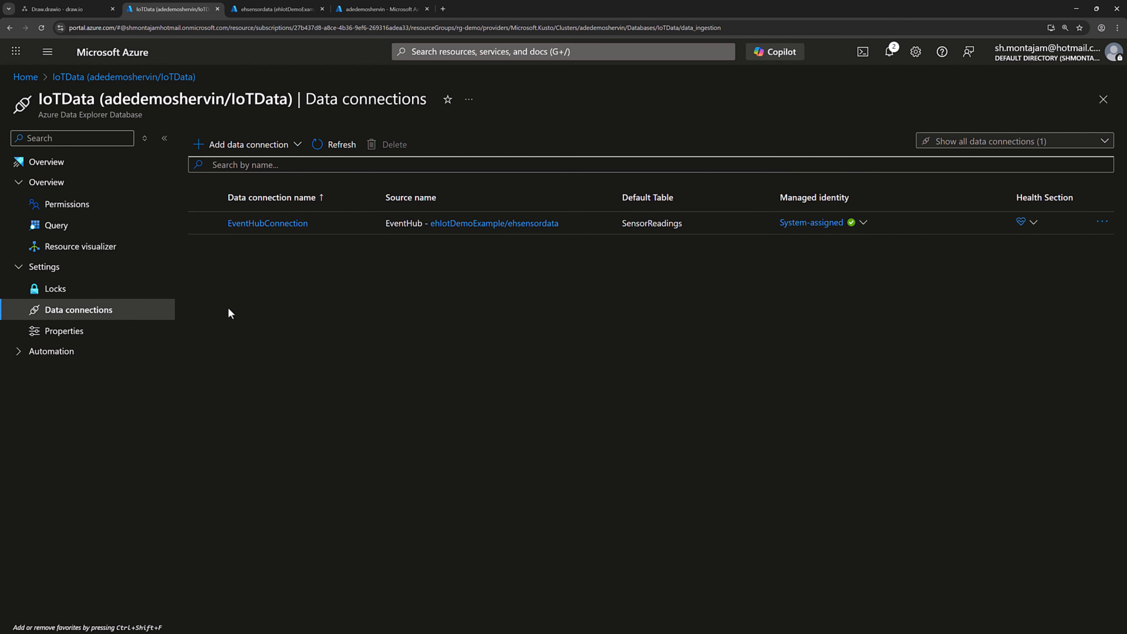
pyautogui.click(58, 233)
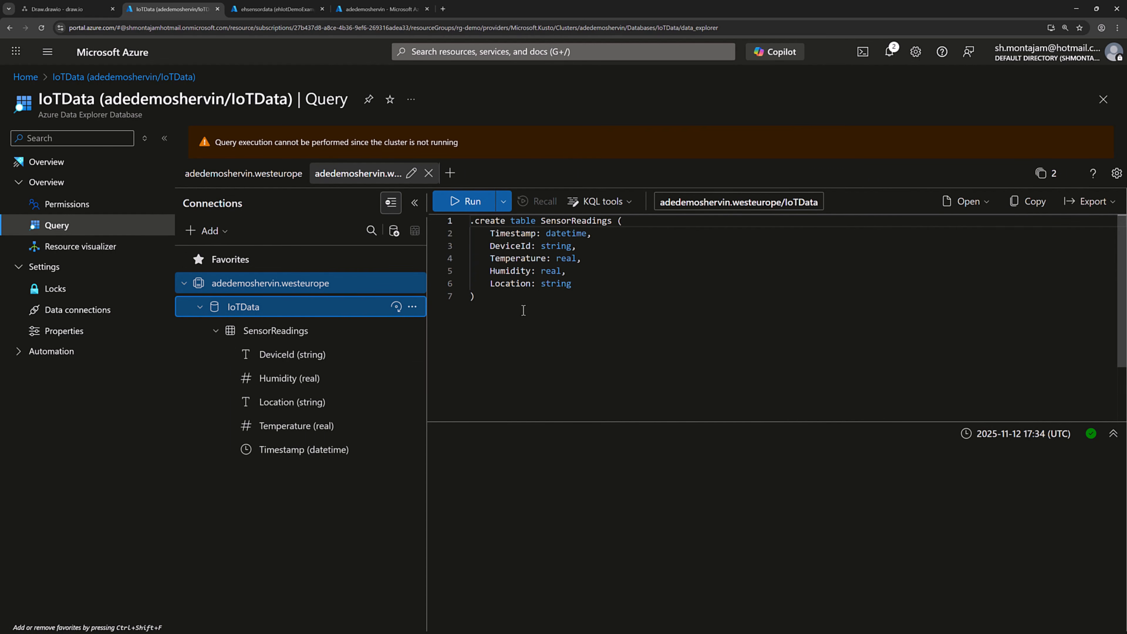
pyautogui.moveTo(498, 298); pyautogui.dragTo(461, 234)
pyautogui.hotkey('ctrl', 'a')
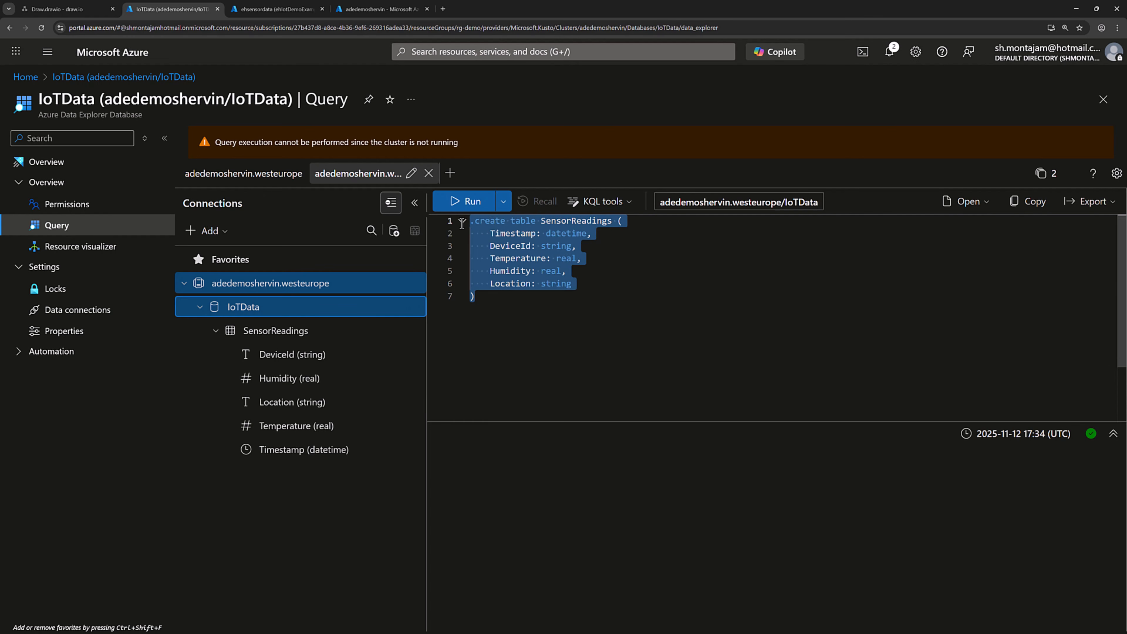
pyautogui.write('.alter table SensorReadings policy streamingingestion enable')
pyautogui.click(472, 203)
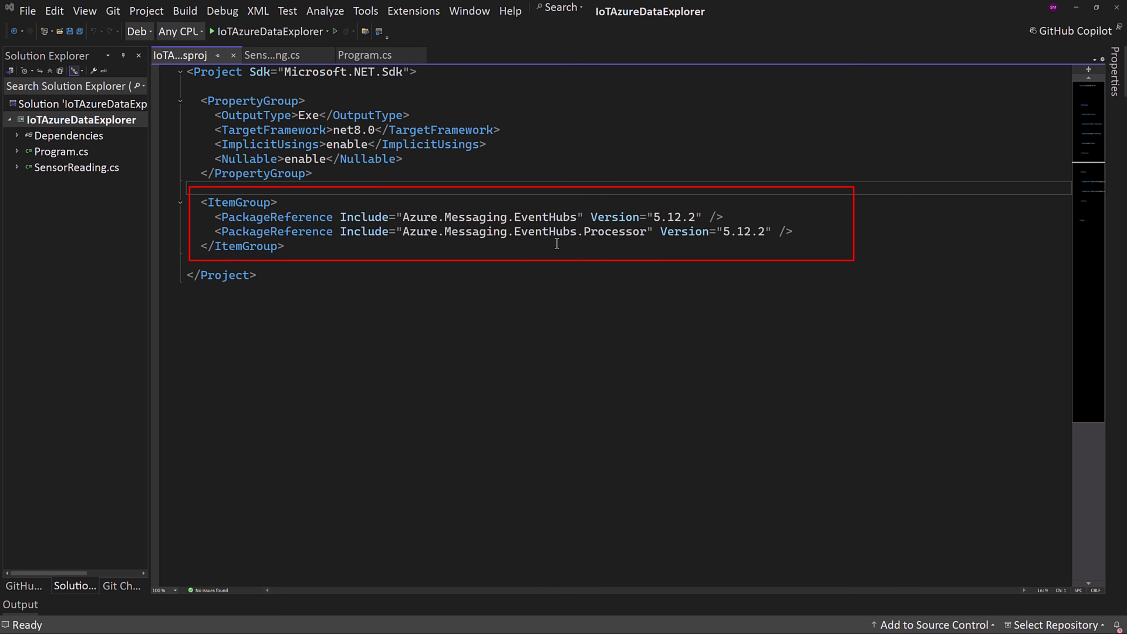
# - Switch to SensorReading.cs in Visual Studio and examine the SensorReading class's properties one by one, from Timestamp down to Location
pyautogui.click(272, 54)
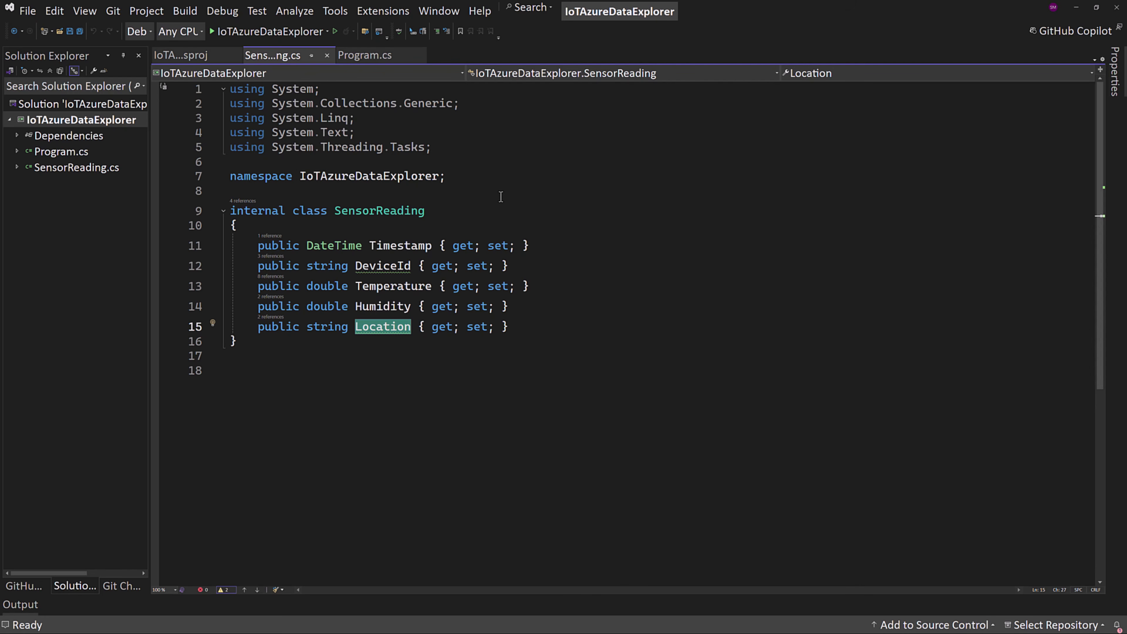
pyautogui.moveTo(337, 245)
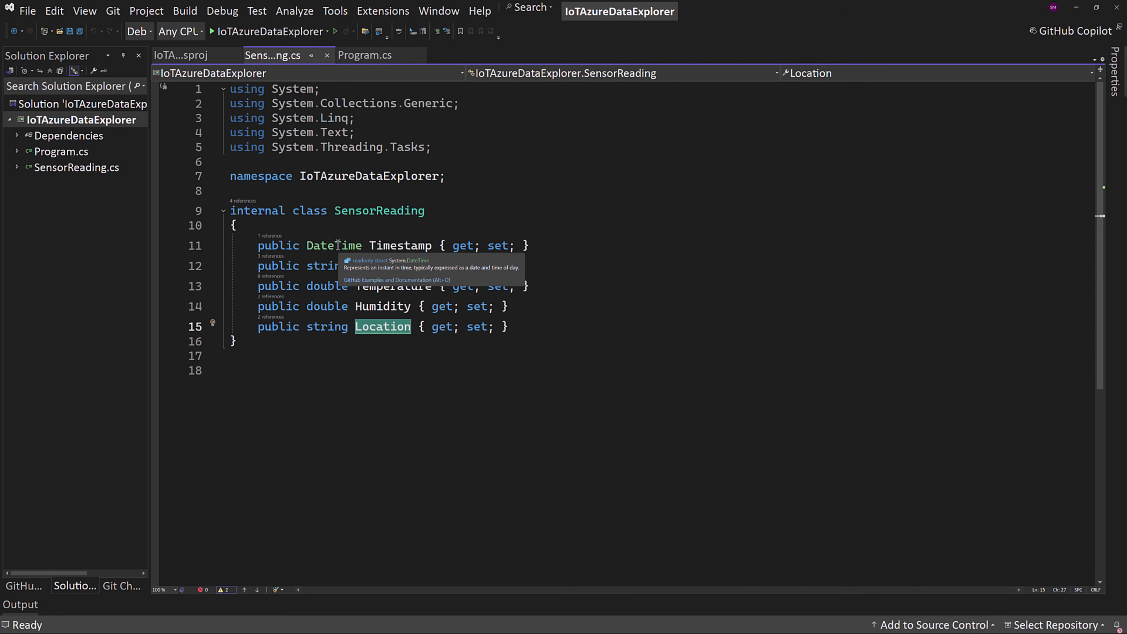
pyautogui.click(411, 245)
pyautogui.press('Down')
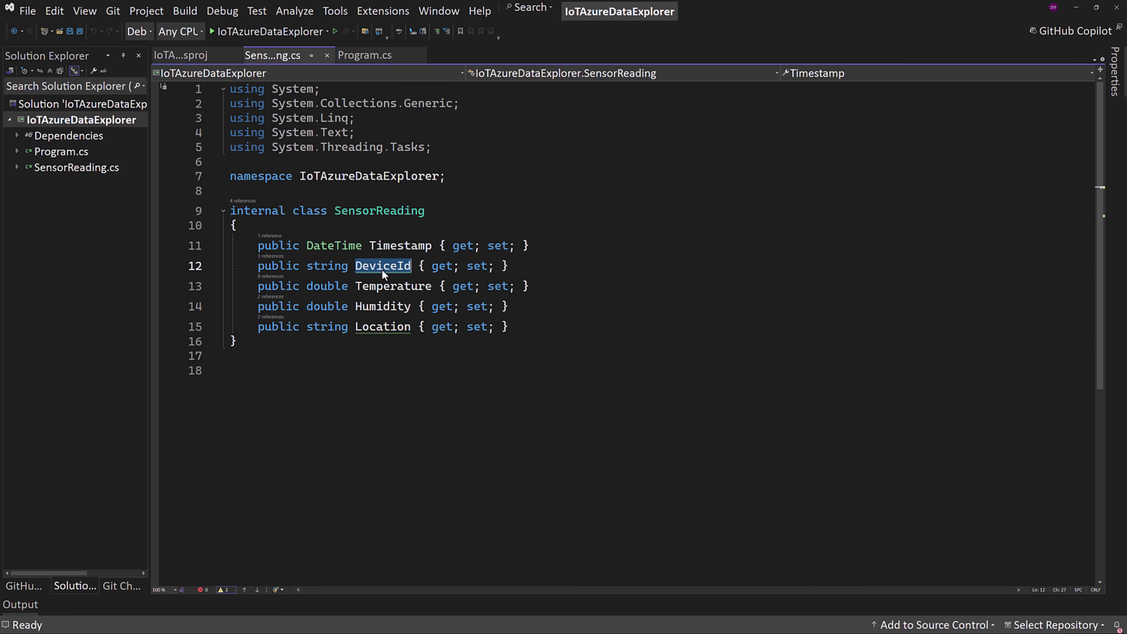
pyautogui.press('Down')
pyautogui.press('Down')
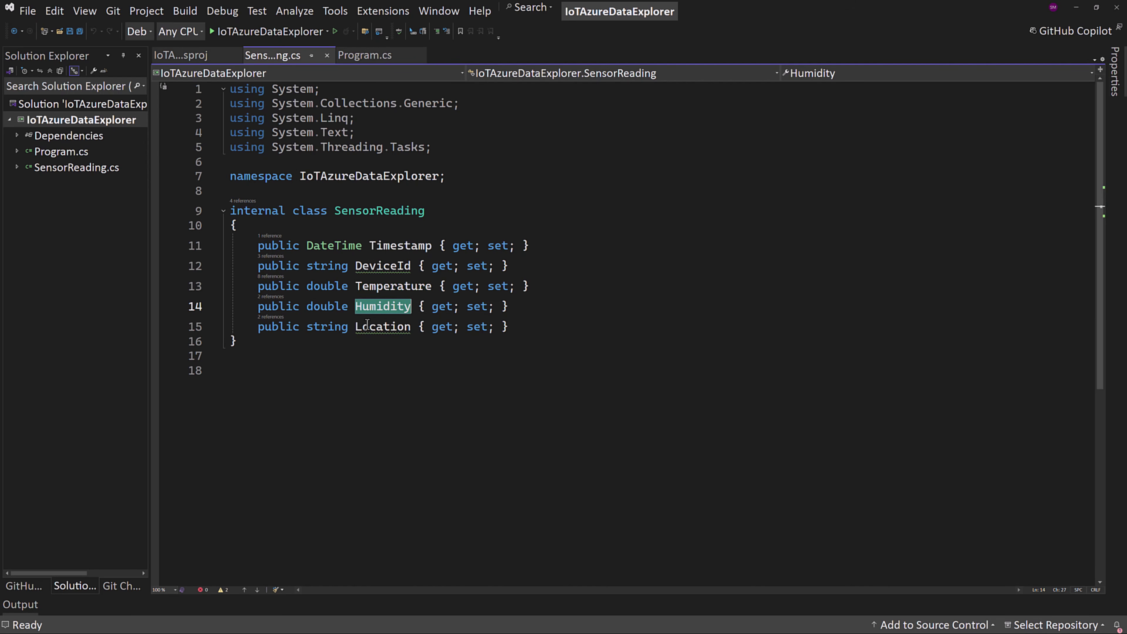
pyautogui.press('Down')
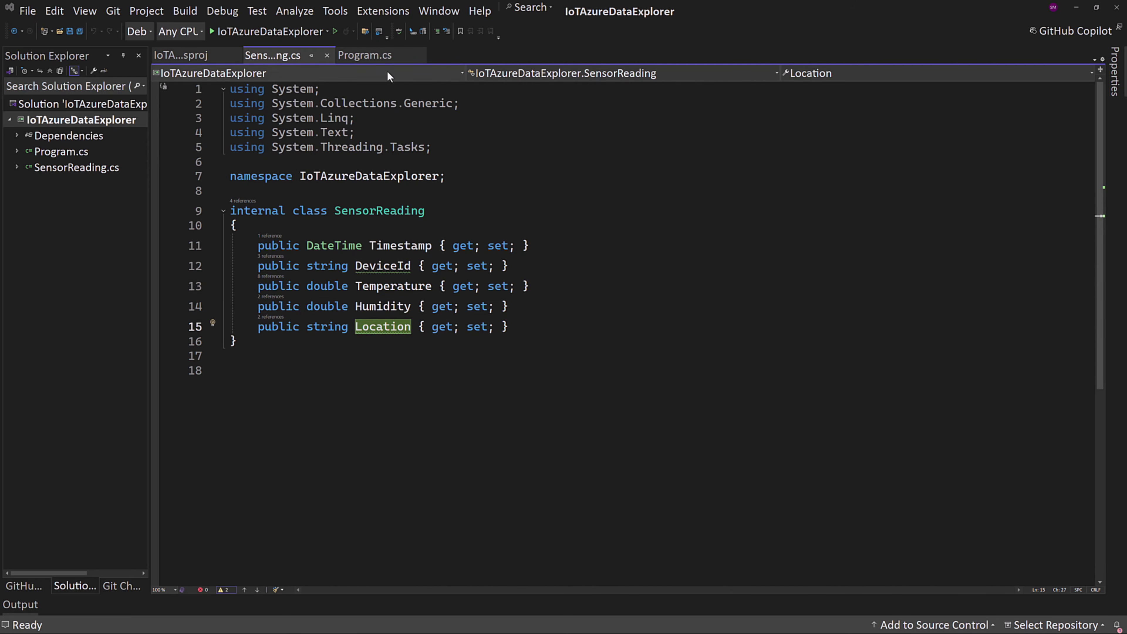
# - Open Program.cs and examine the EventHubConnectionString and EventHubName constants, checking the EventHubConnection SAS policy in the Azure portal
pyautogui.click(365, 55)
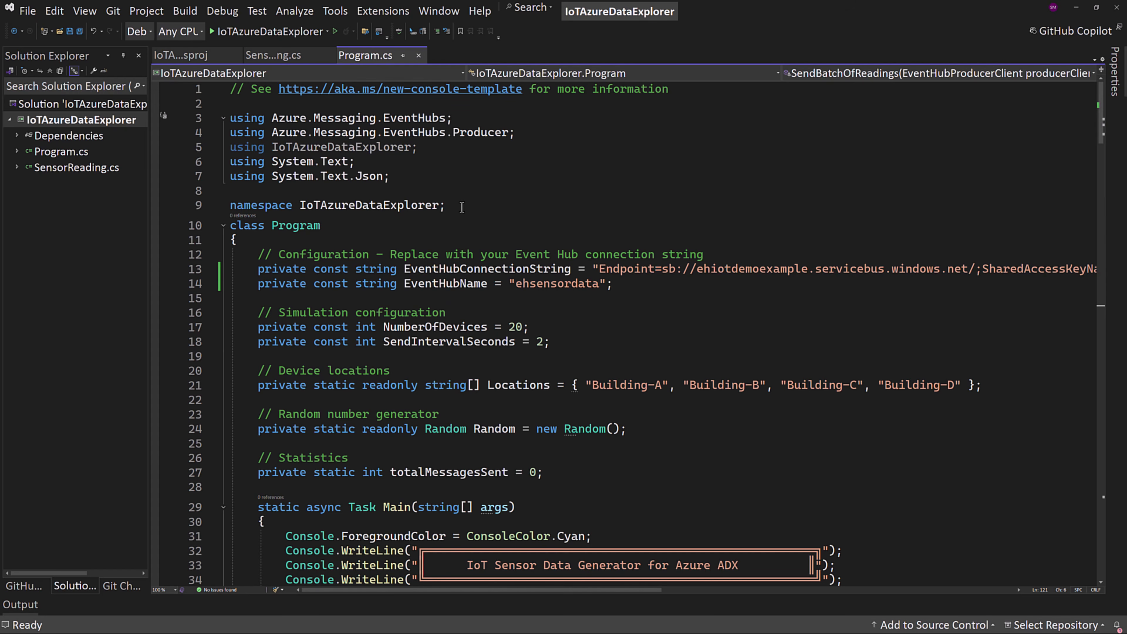
pyautogui.doubleClick(486, 271)
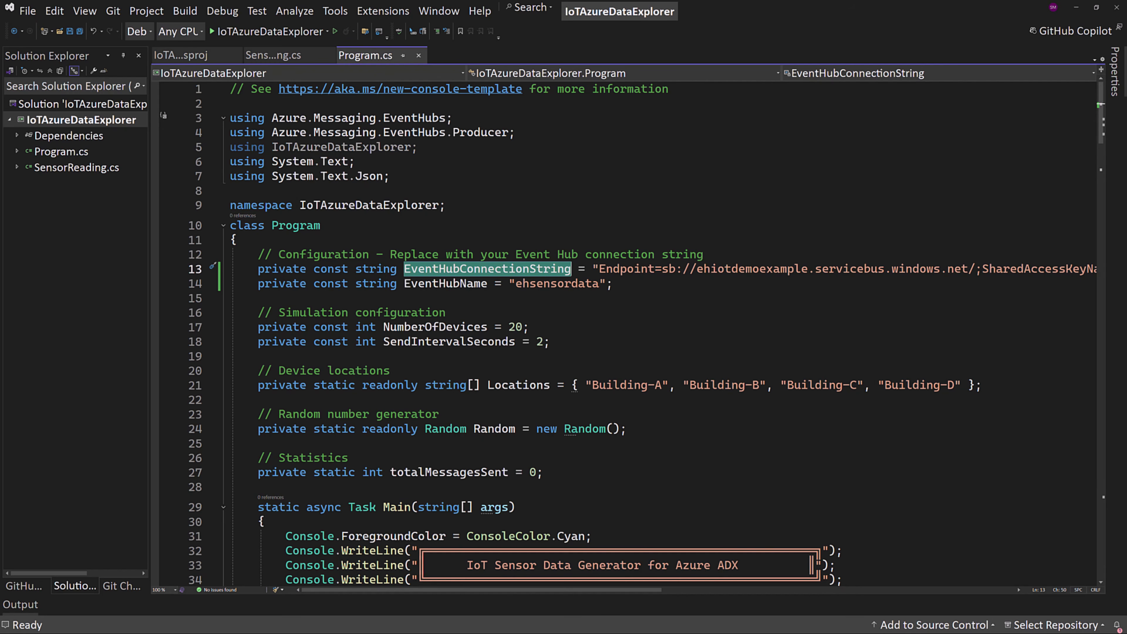
pyautogui.hotkey('alt', 'Tab')
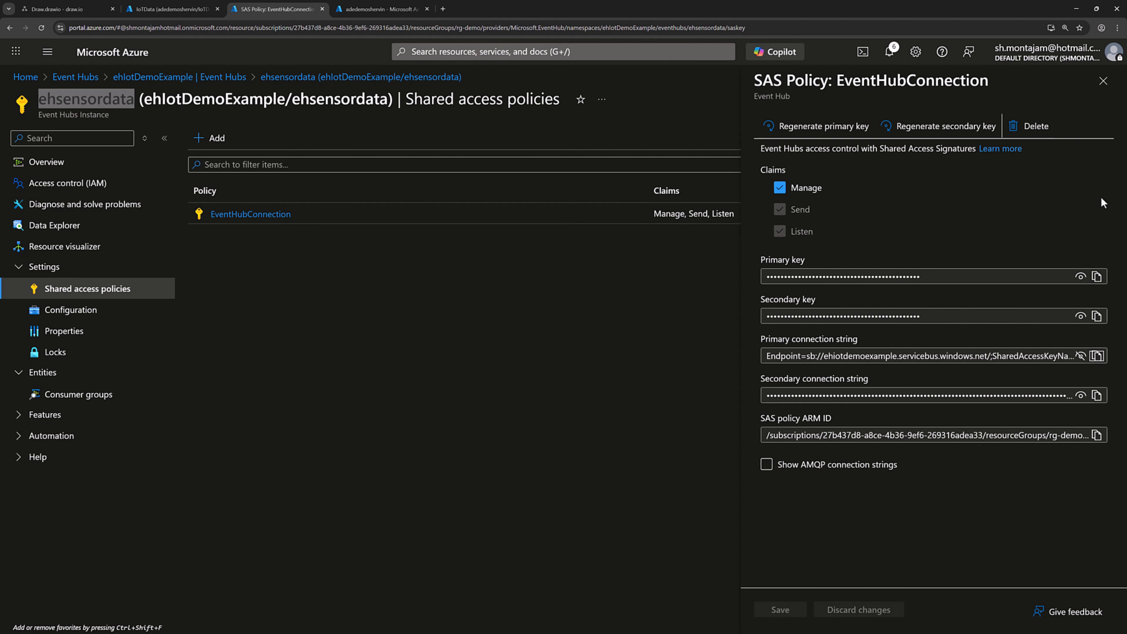
pyautogui.click(1076, 9)
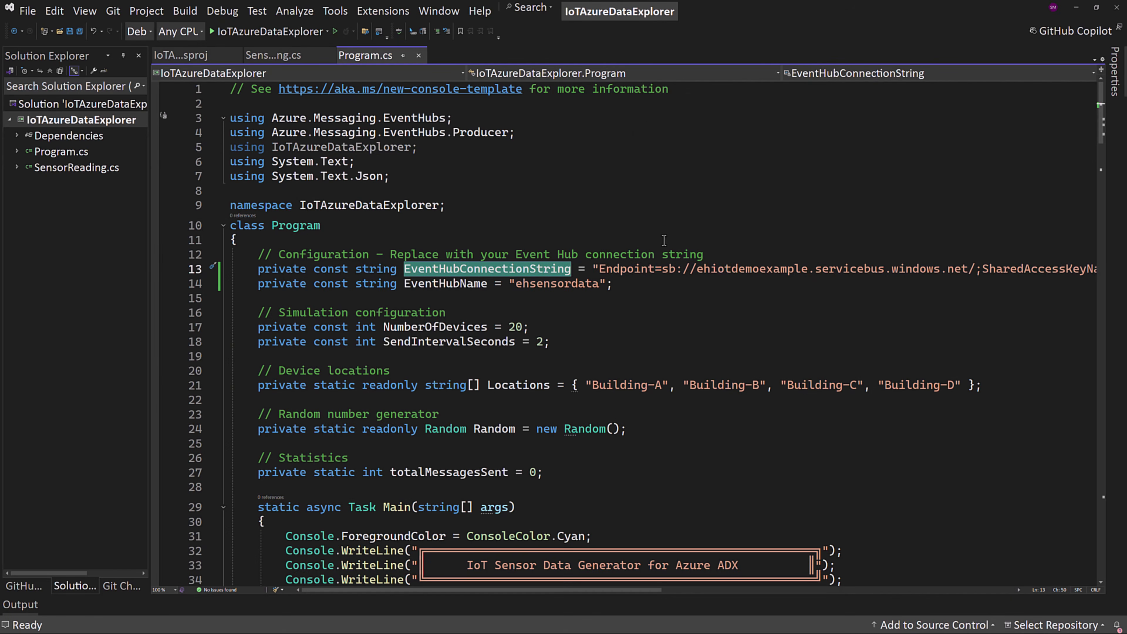
pyautogui.moveTo(599, 270); pyautogui.dragTo(627, 272)
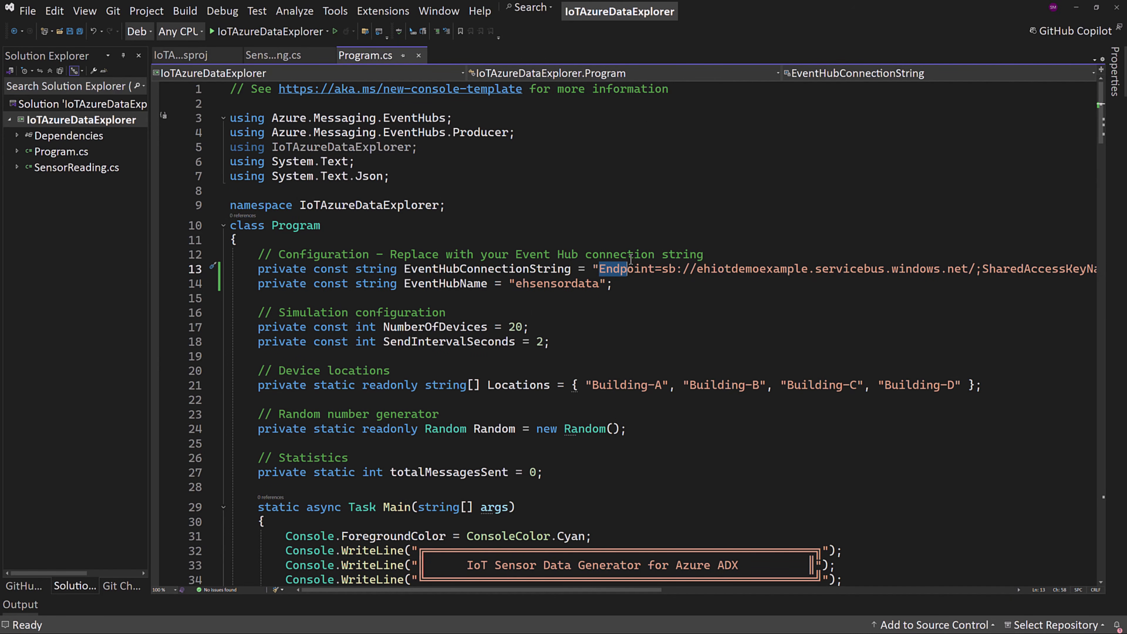
pyautogui.doubleClick(424, 284)
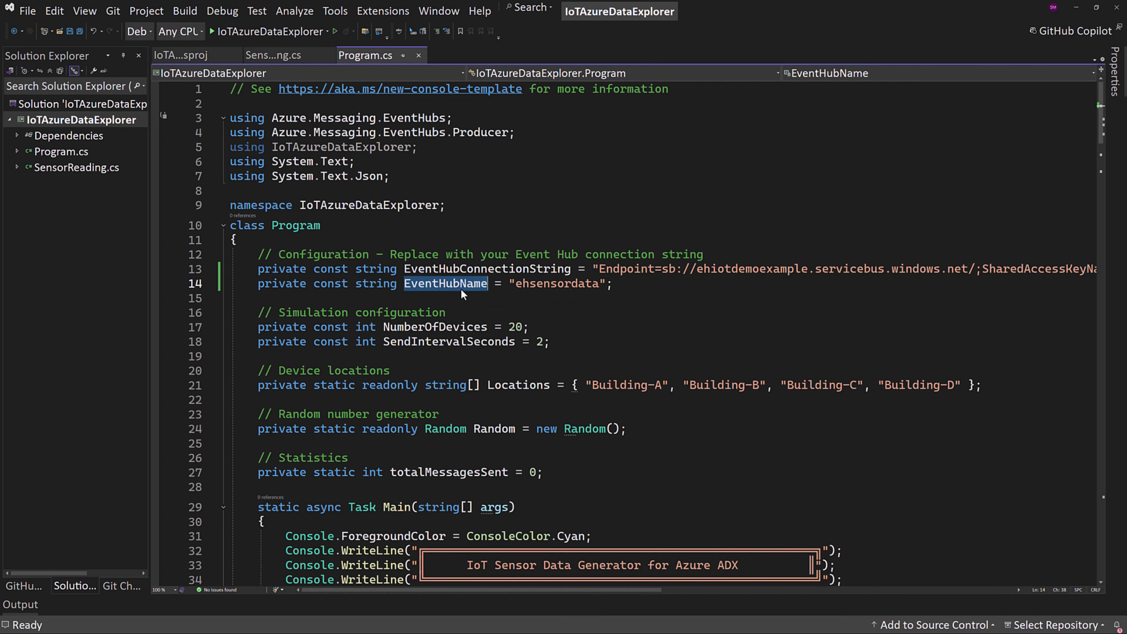
pyautogui.doubleClick(558, 284)
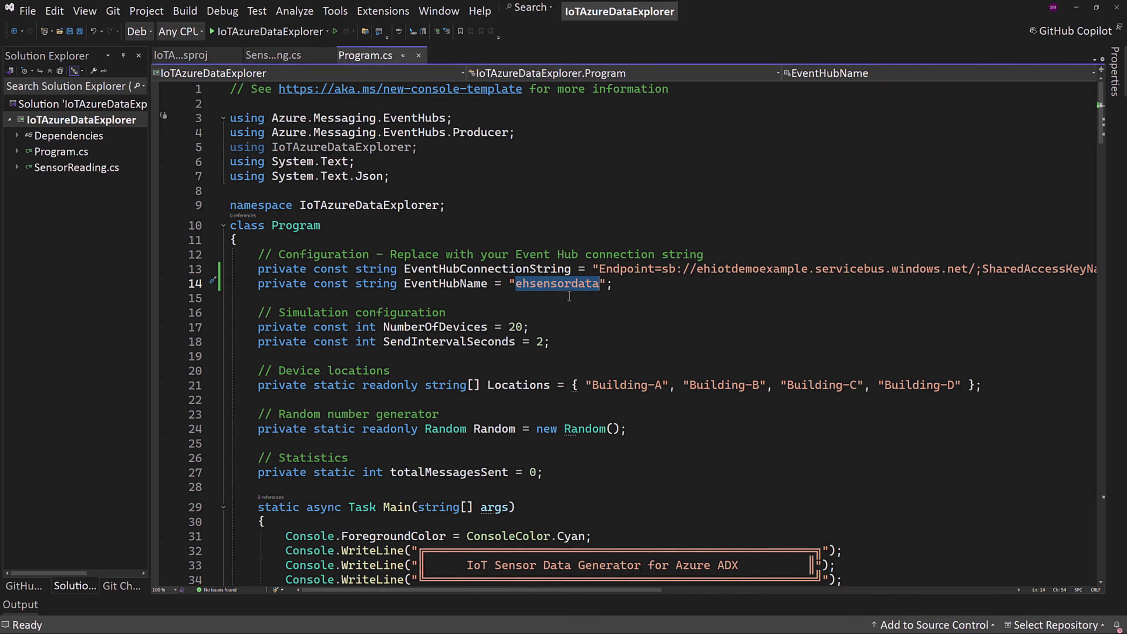
# - Examine the NumberOfDevices and SendIntervalSeconds settings, the Locations array and the Random generator in the Program class
pyautogui.doubleClick(456, 327)
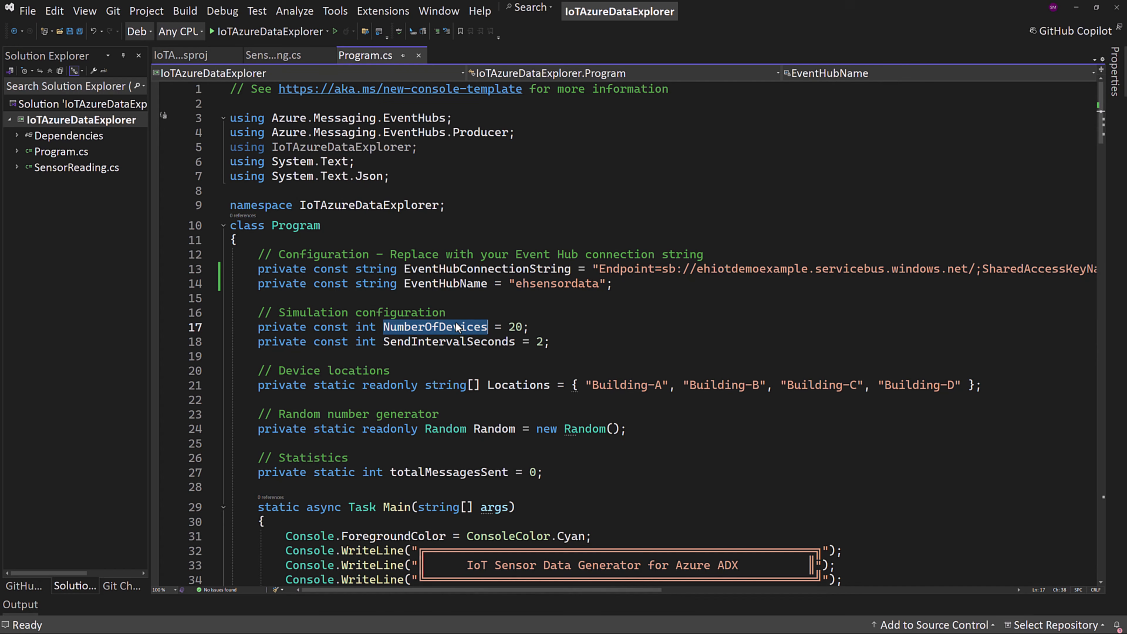
pyautogui.doubleClick(432, 341)
pyautogui.scroll(-2, 640, 344)
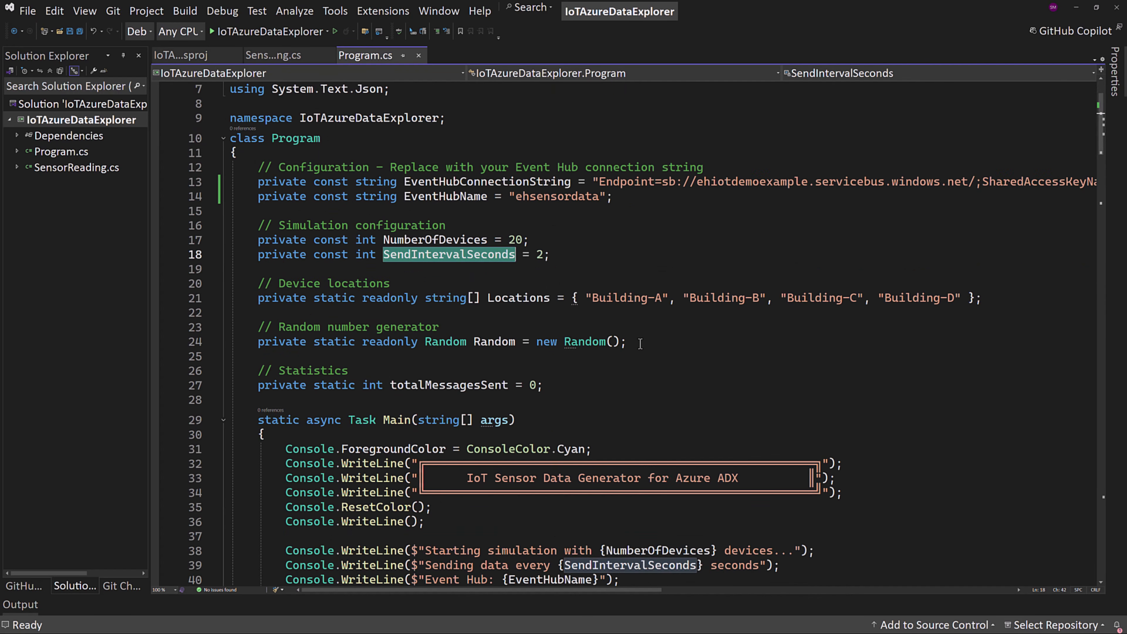
pyautogui.doubleClick(529, 297)
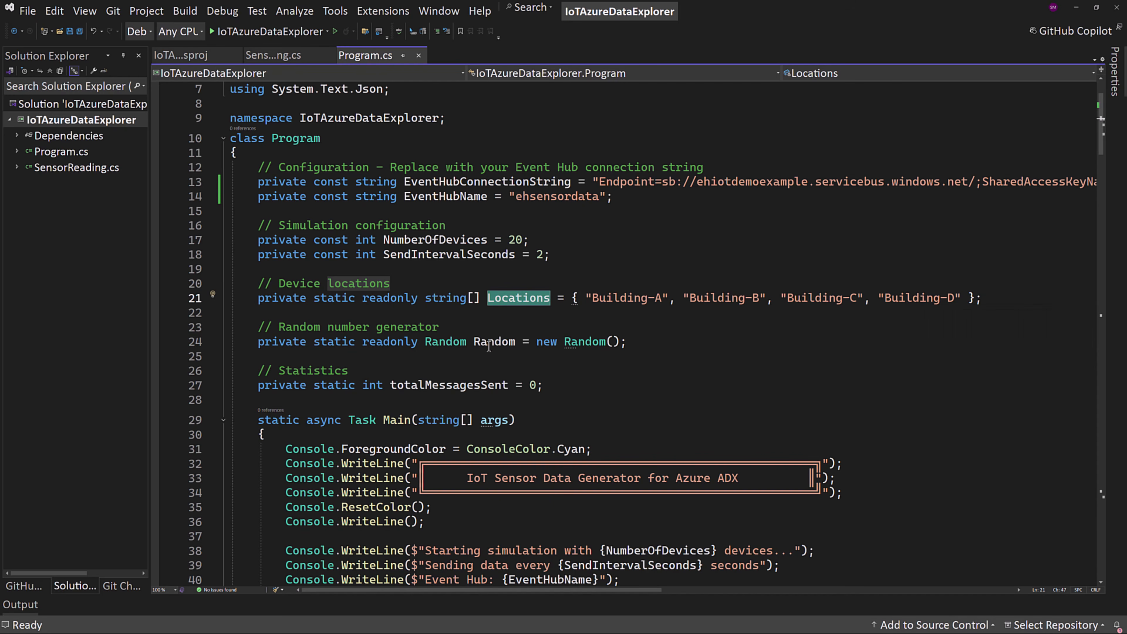
pyautogui.click(445, 344)
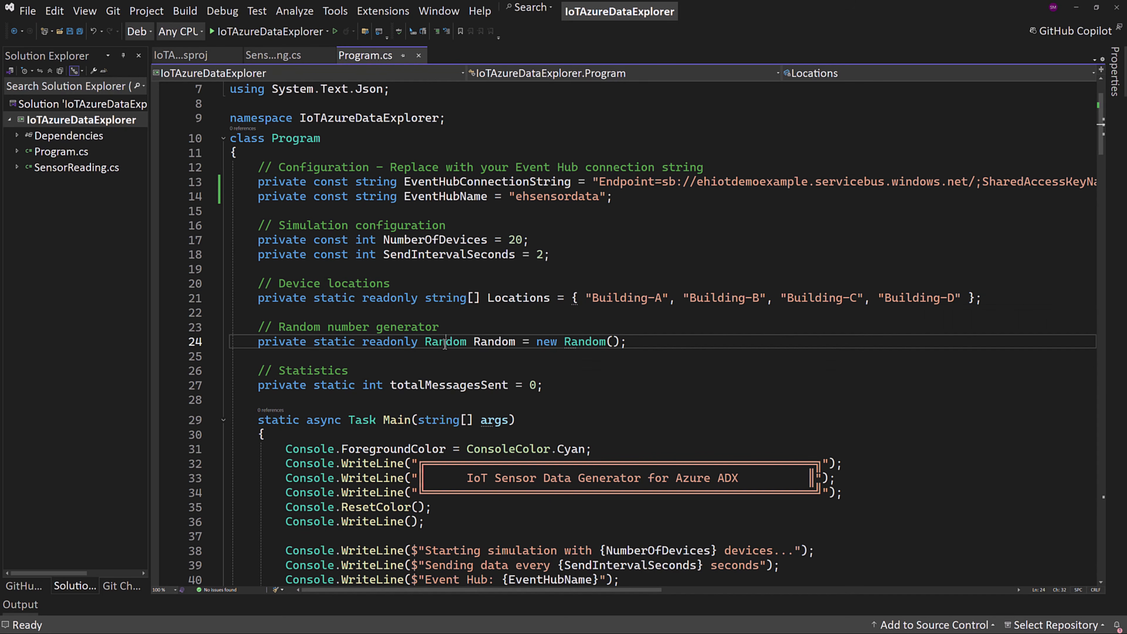
pyautogui.doubleClick(503, 344)
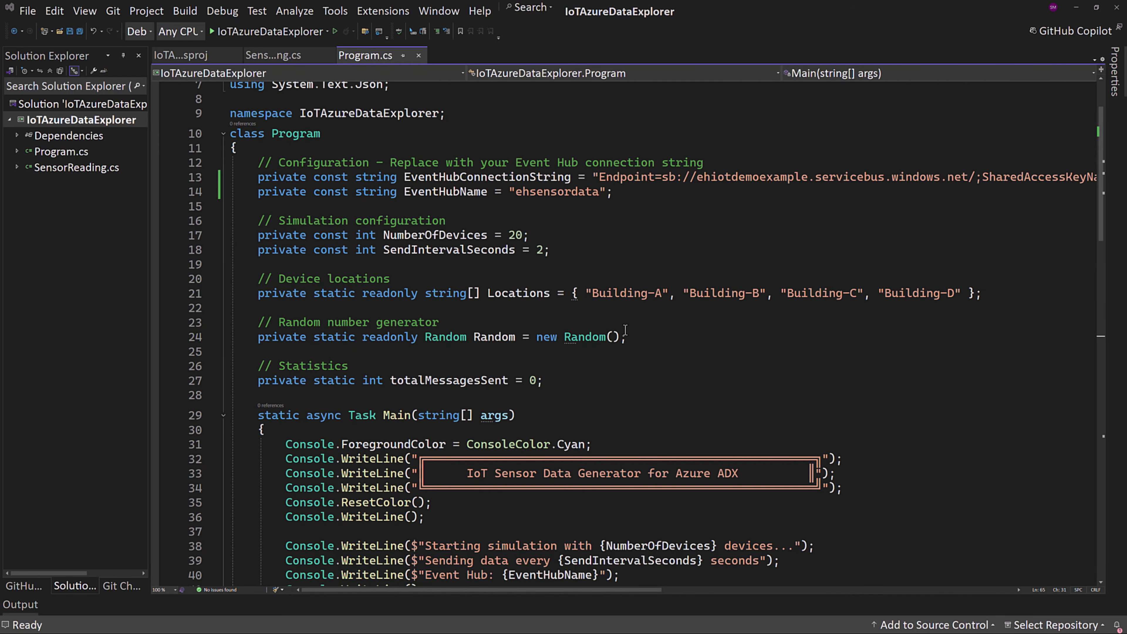
# - Review the Main method from the EventHubProducerClient creation through the SendBatchOfReadings sending loop to its error handling
pyautogui.scroll(-4, 625, 330)
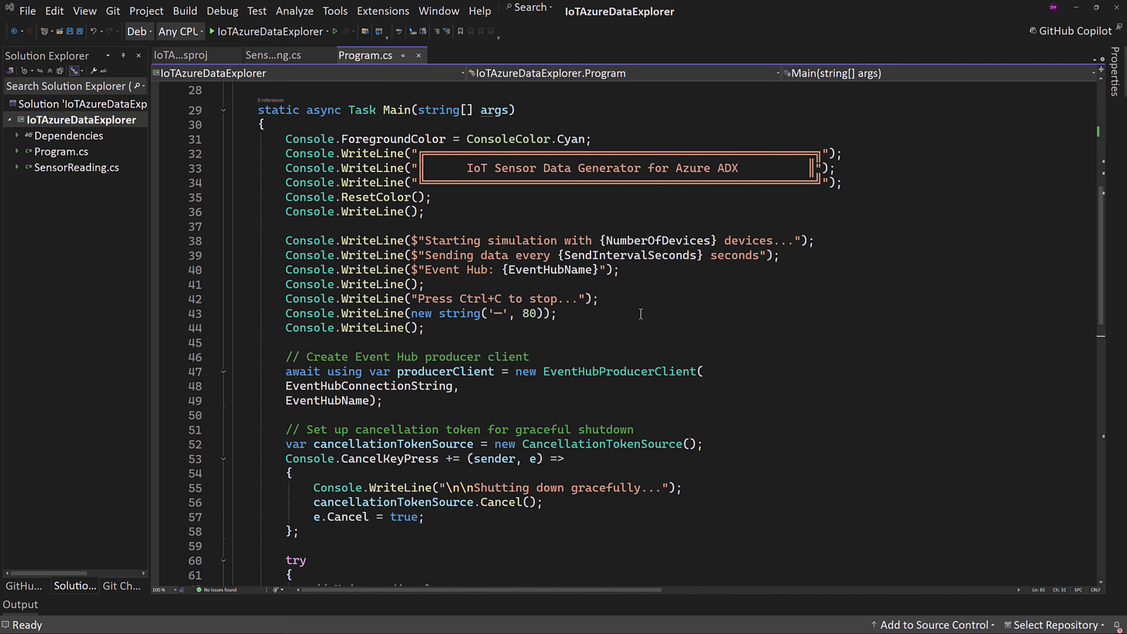
pyautogui.doubleClick(619, 372)
pyautogui.scroll(-2, 619, 373)
pyautogui.scroll(-2, 619, 373)
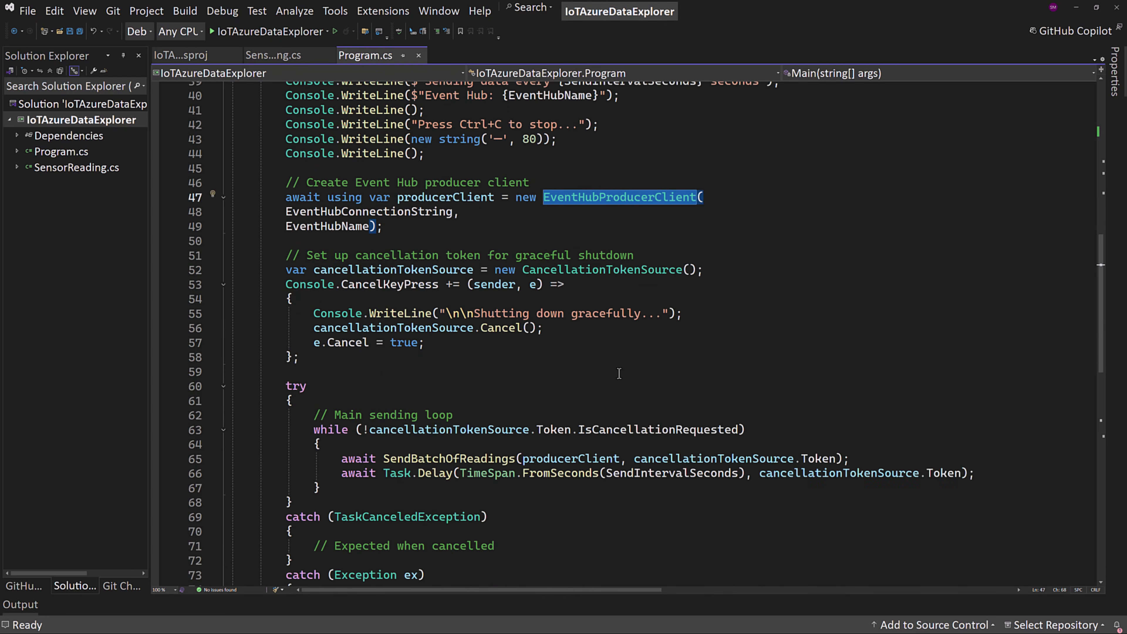
pyautogui.scroll(-1, 502, 391)
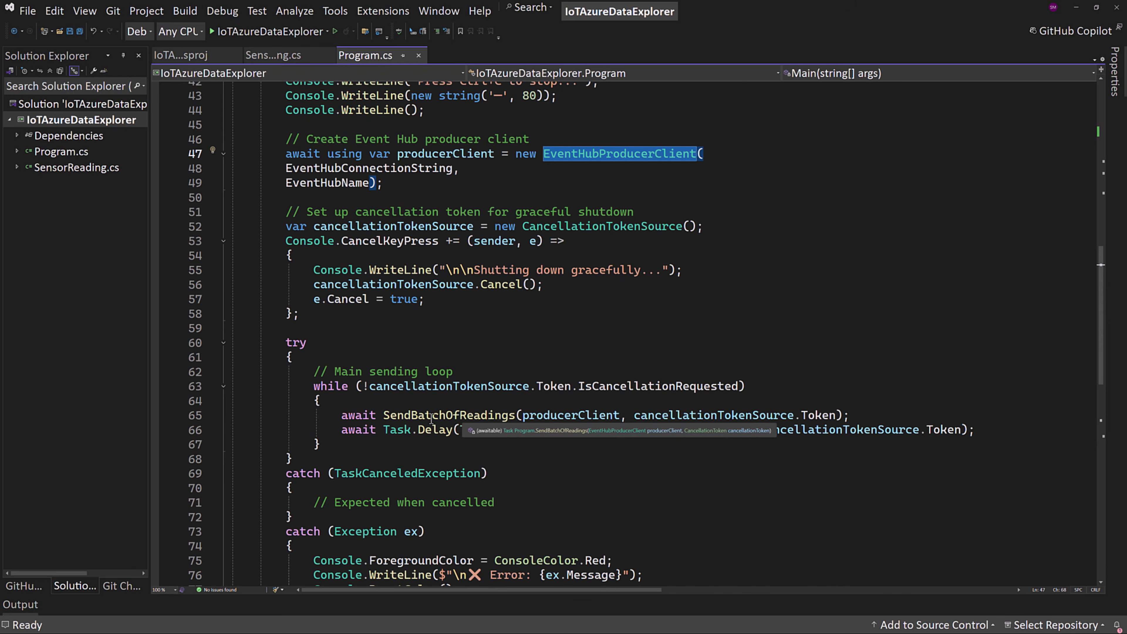
pyautogui.doubleClick(451, 418)
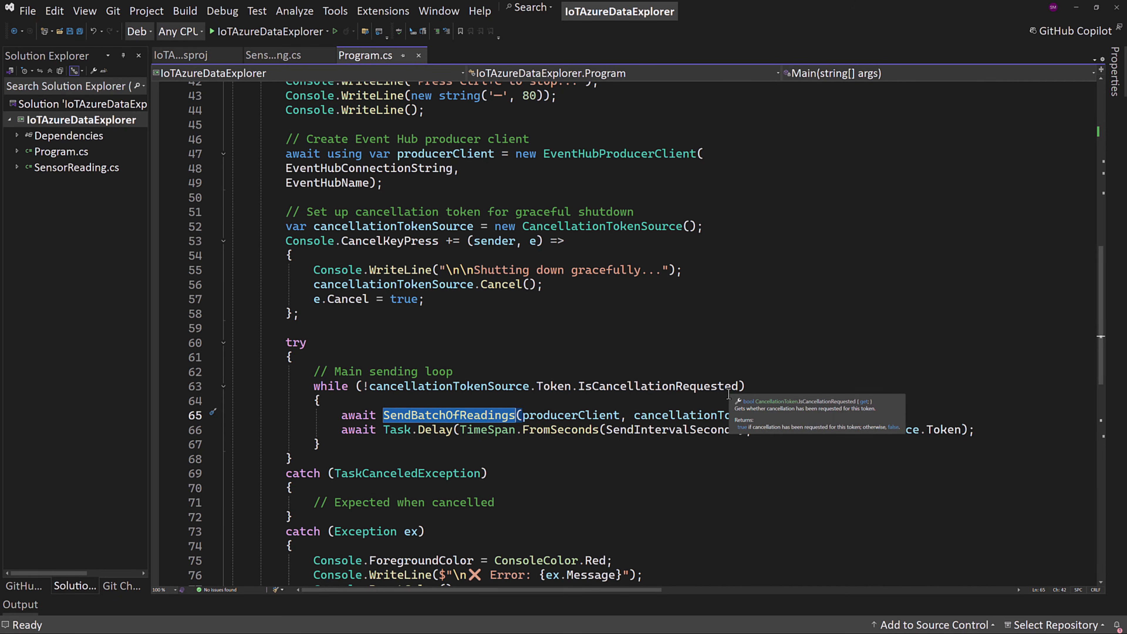
pyautogui.scroll(-4, 613, 368)
pyautogui.scroll(-3, 614, 368)
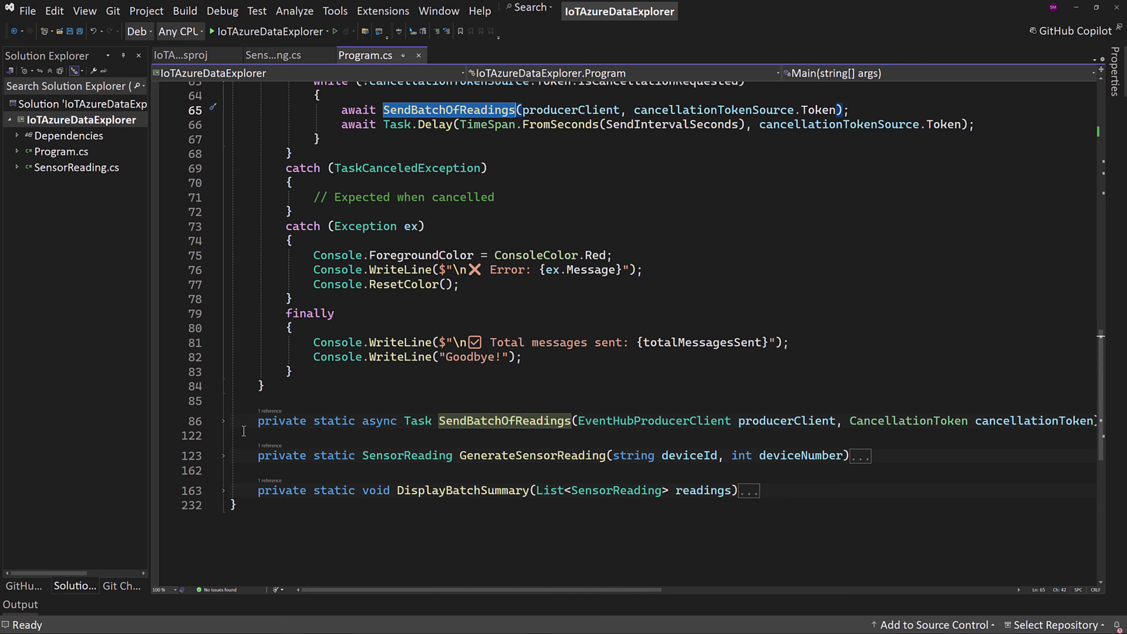
# - Expand the SendBatchOfReadings method and examine how it generates readings, serializes them to JSON and adds them to the event batch
pyautogui.click(226, 425)
pyautogui.click(223, 420)
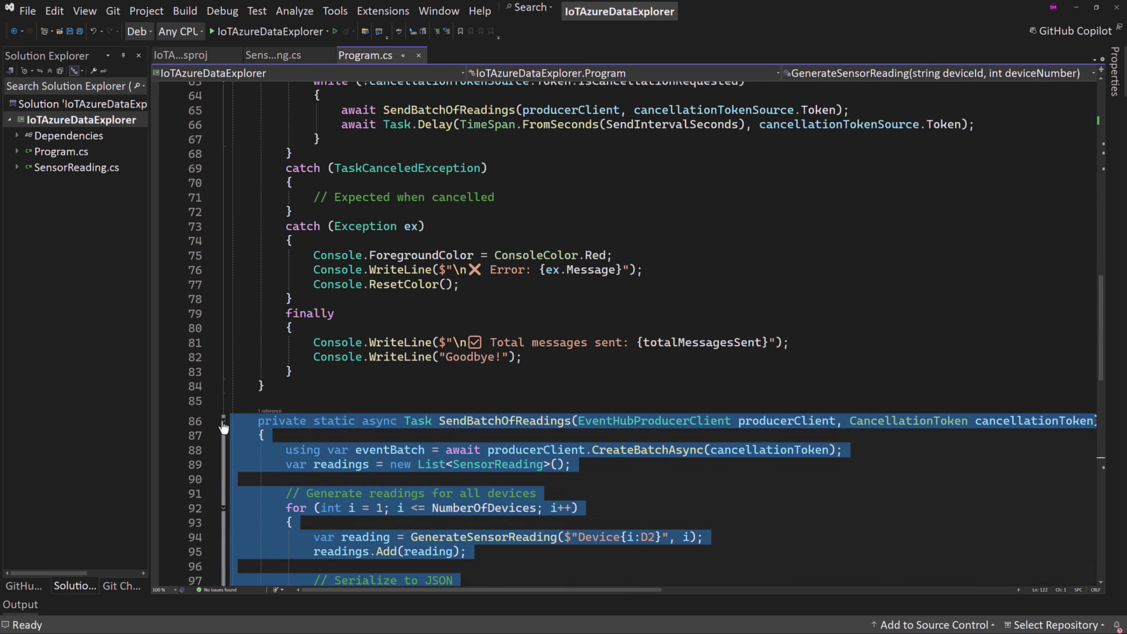
pyautogui.scroll(-5, 636, 282)
pyautogui.click(637, 282)
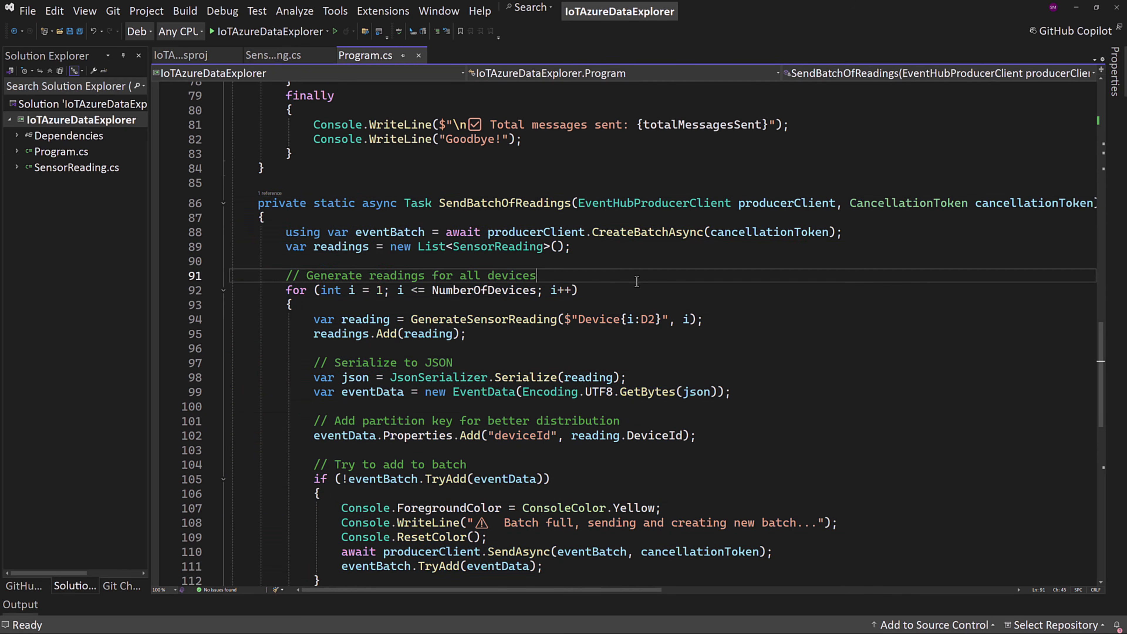
pyautogui.scroll(-1, 636, 287)
pyautogui.scroll(-1, 632, 288)
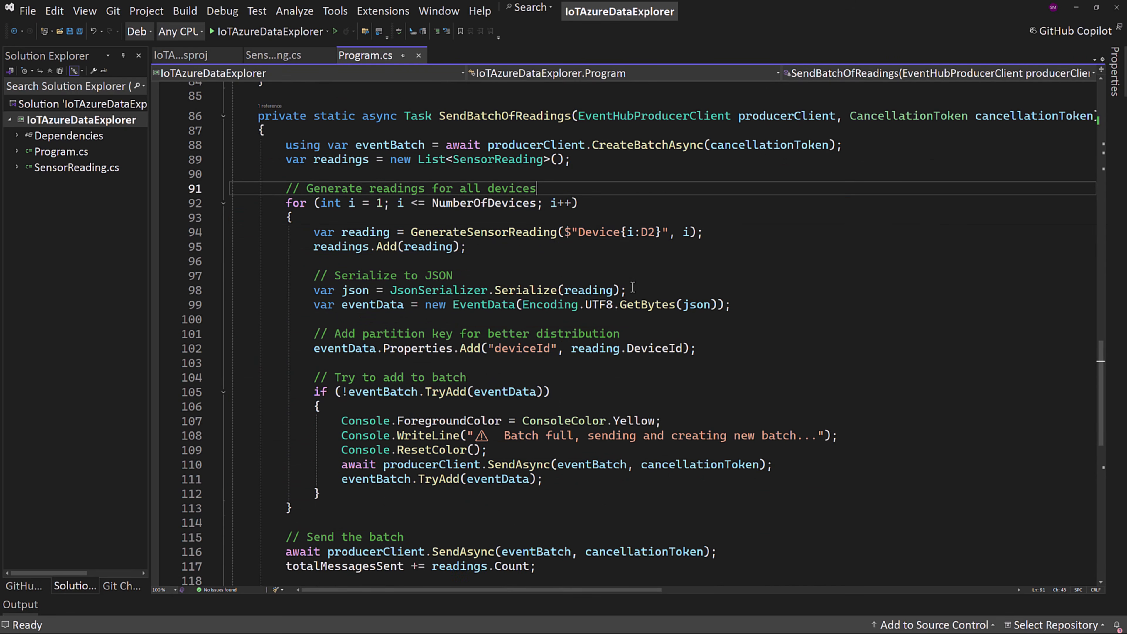
pyautogui.click(516, 233)
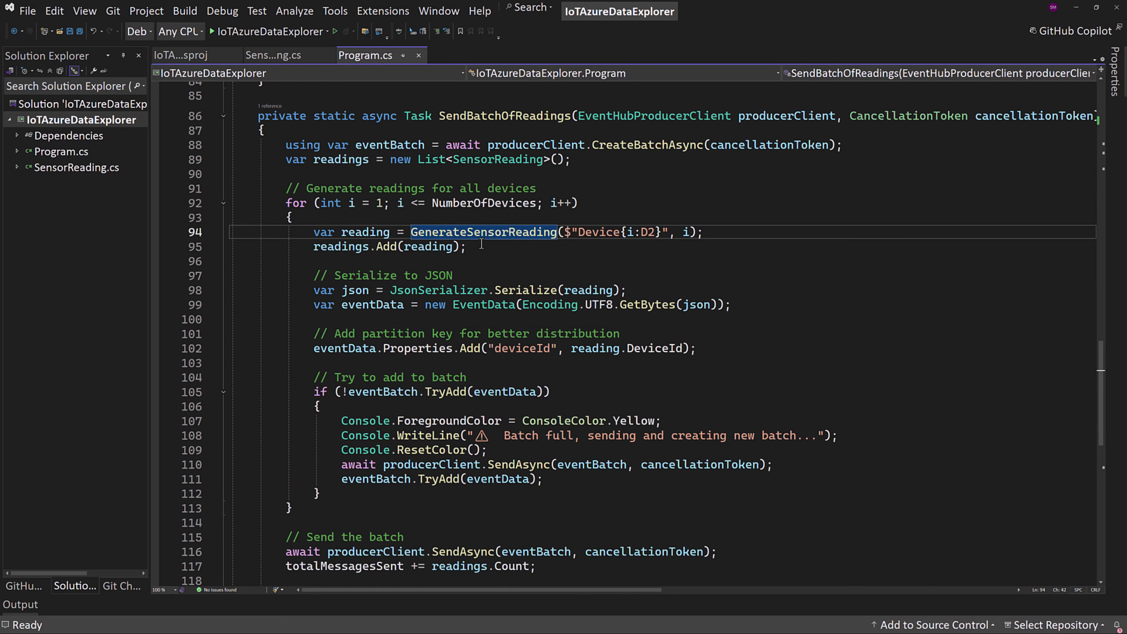
# - Expand the GenerateSensorReading method and review its location, temperature and humidity logic down to the returned SensorReading
pyautogui.scroll(-5, 618, 346)
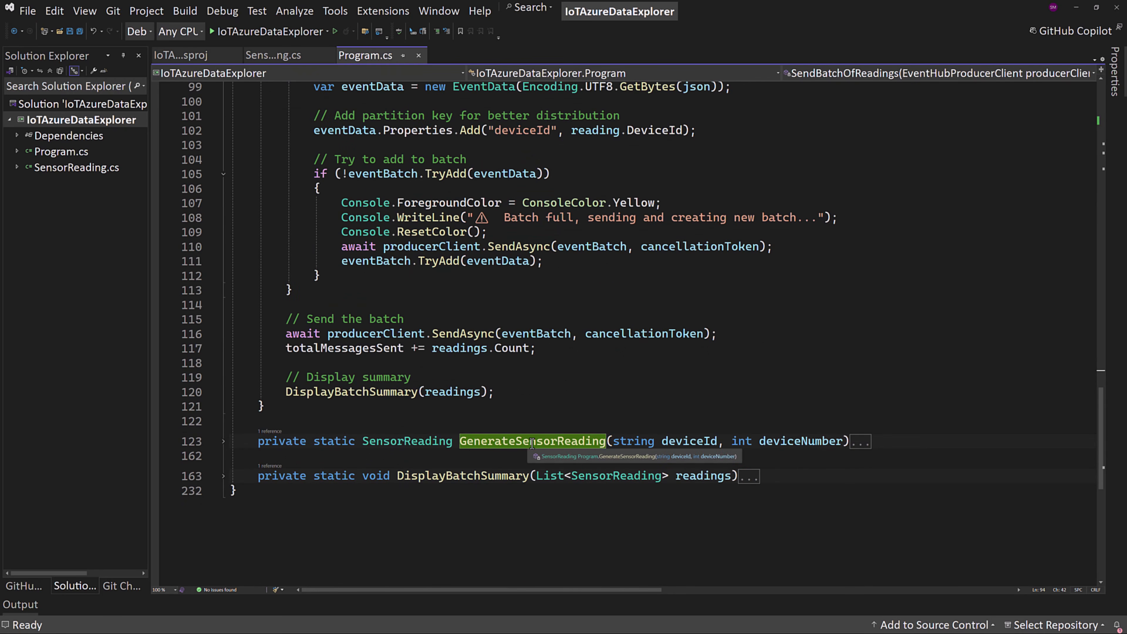
pyautogui.doubleClick(862, 443)
pyautogui.scroll(-3, 590, 402)
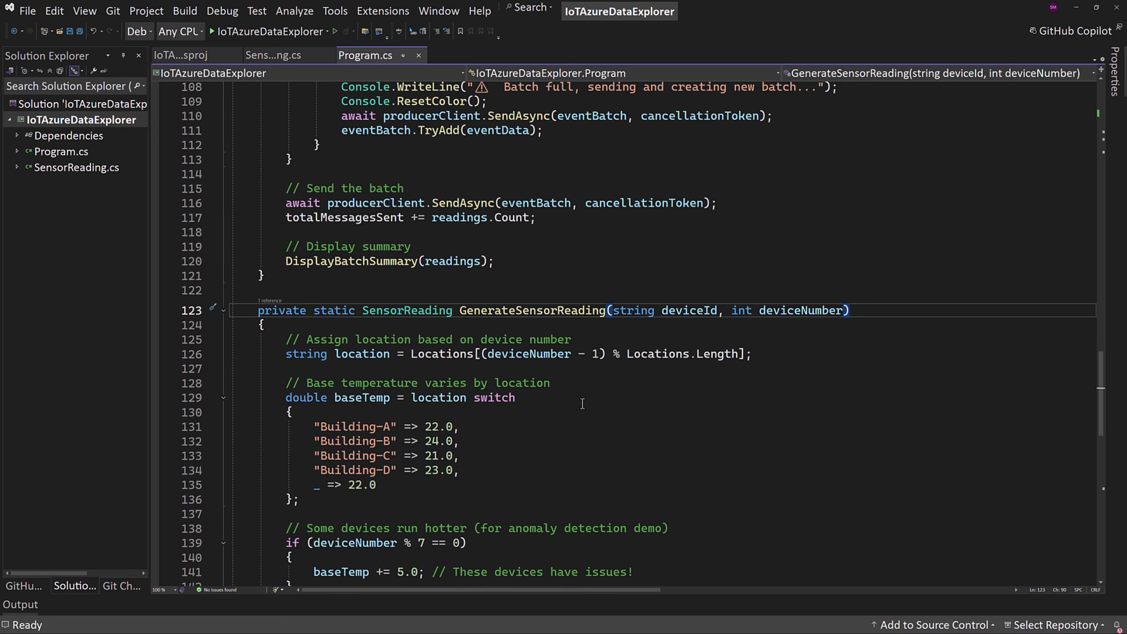
pyautogui.scroll(-9, 602, 414)
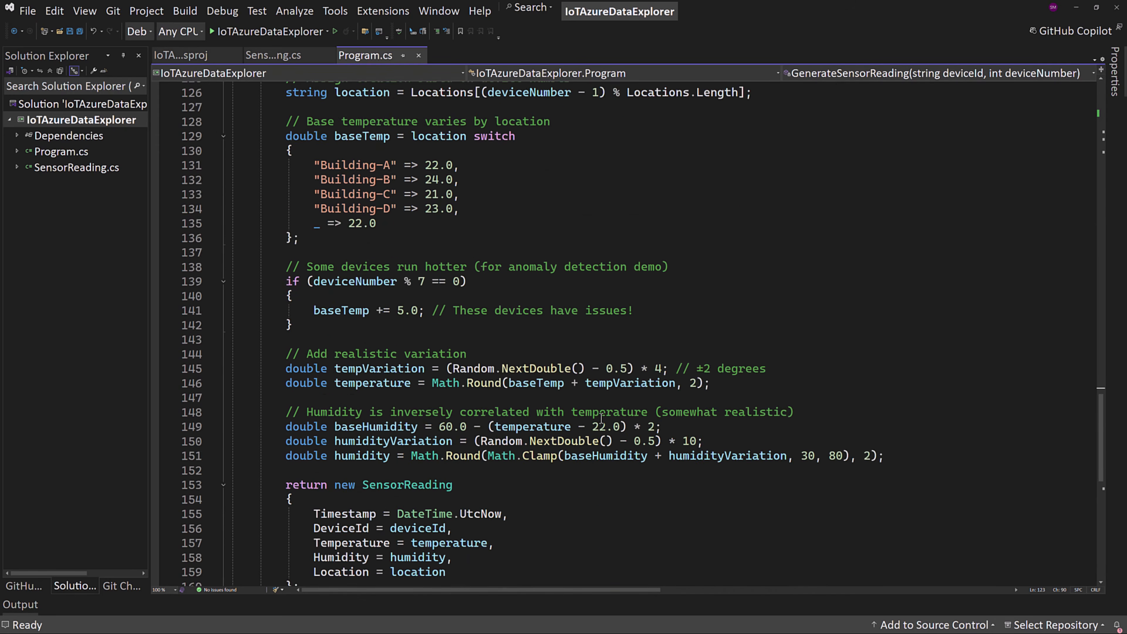
pyautogui.scroll(14, 601, 418)
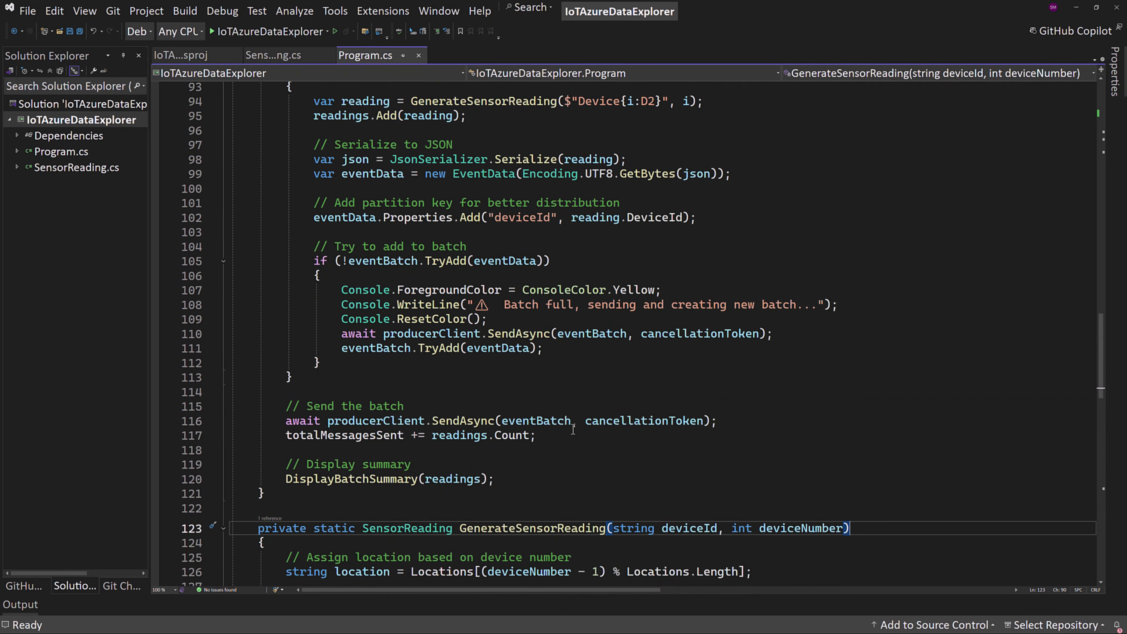
# - Locate the DisplayBatchSummary call in SendBatchOfReadings, then expand that method's definition and review its statistics and colored console output
pyautogui.scroll(-2, 467, 420)
pyautogui.click(366, 395)
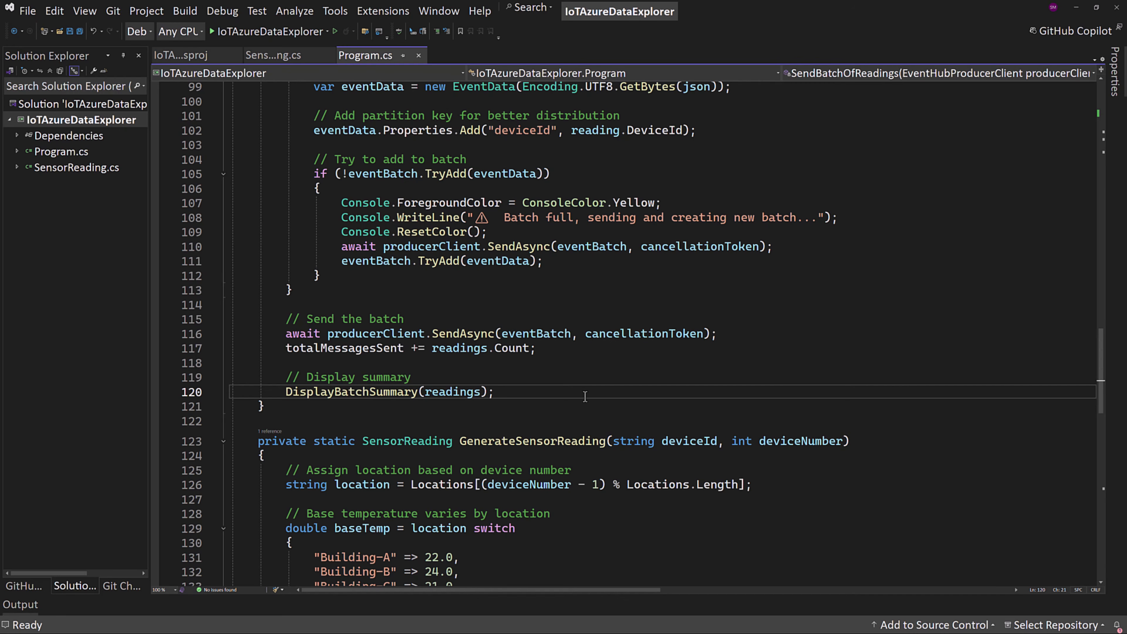
pyautogui.scroll(5, 585, 396)
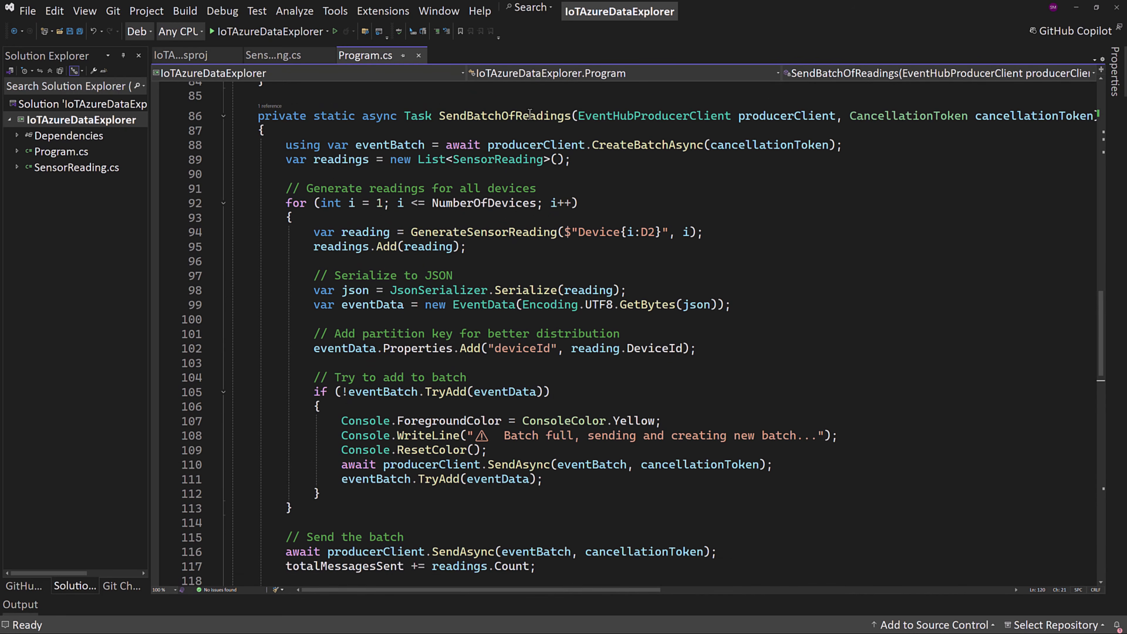
pyautogui.scroll(-8, 530, 116)
pyautogui.scroll(-13, 538, 381)
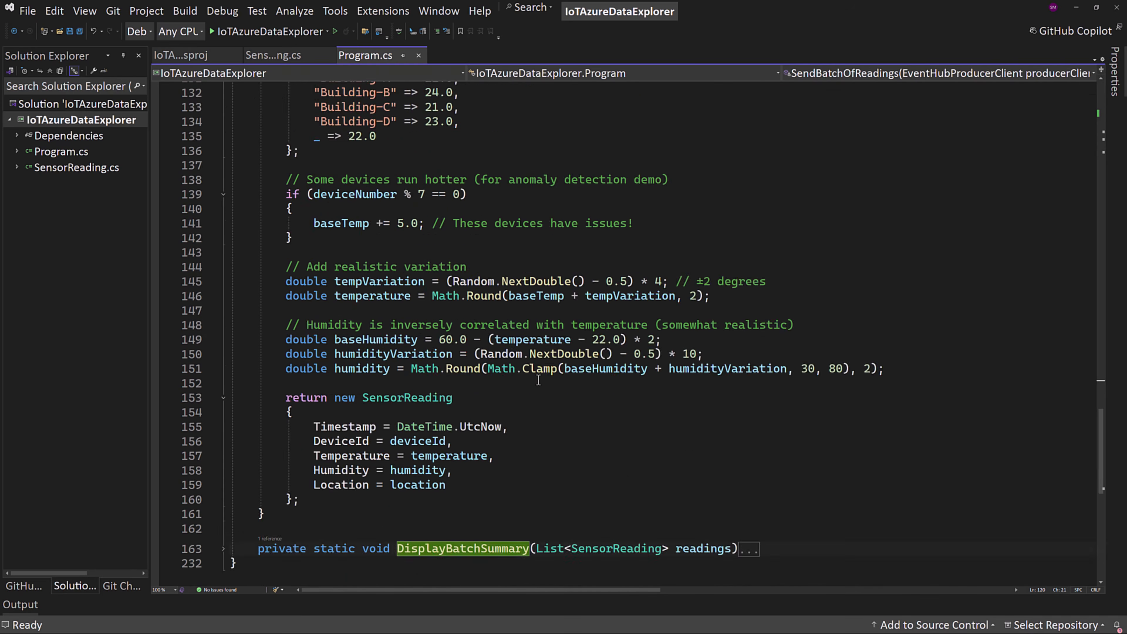
pyautogui.scroll(1, 670, 360)
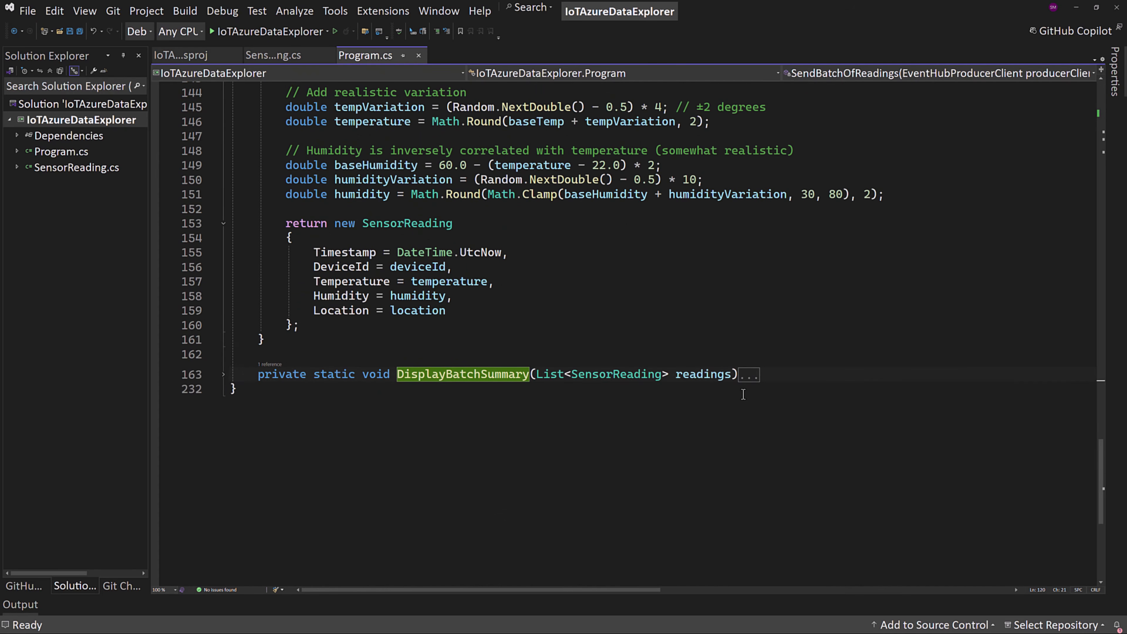
pyautogui.doubleClick(749, 375)
pyautogui.scroll(-6, 763, 386)
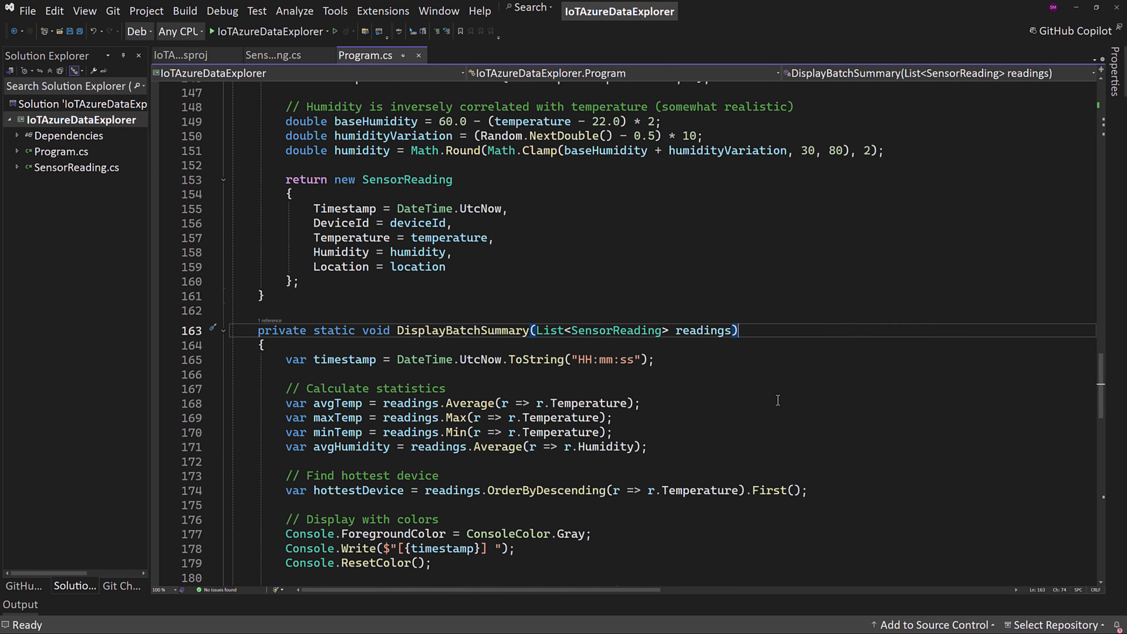
pyautogui.scroll(-3, 777, 400)
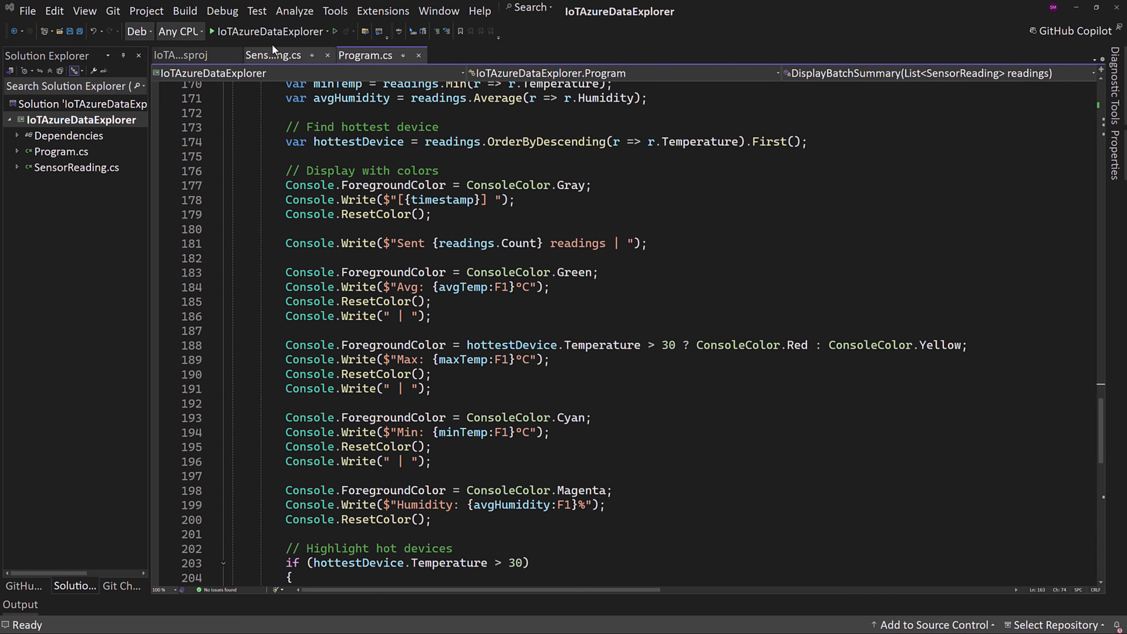
# - Run the IoTAzureDataExplorer app, reposition its console window and un-maximize the browser showing the IoTData query page so both are visible
pyautogui.click(272, 32)
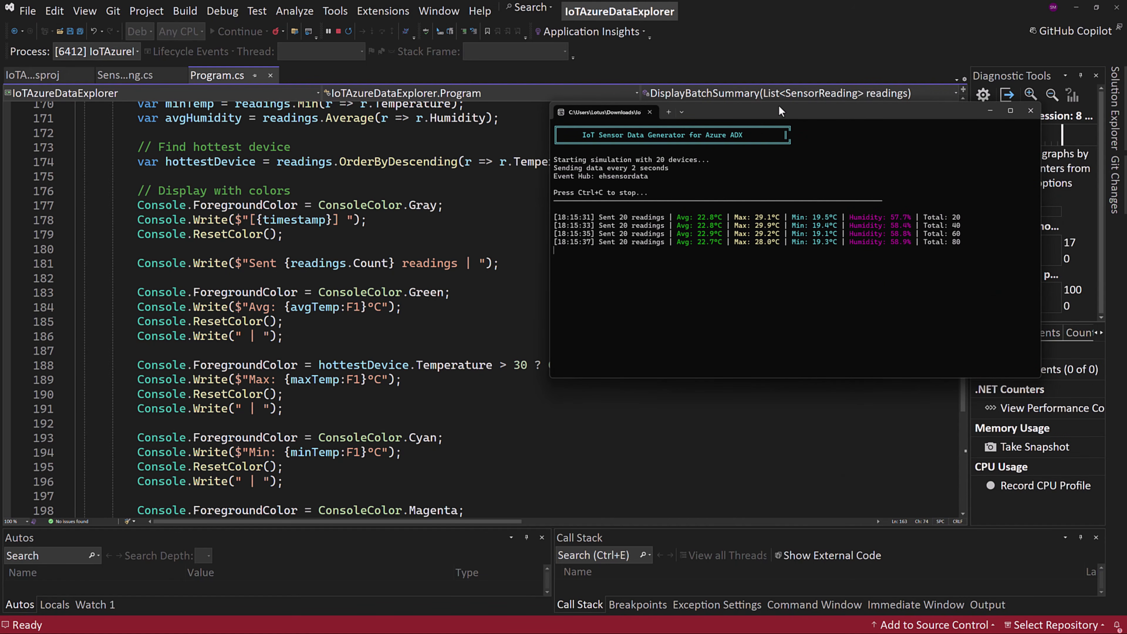
pyautogui.moveTo(803, 108); pyautogui.dragTo(888, 15)
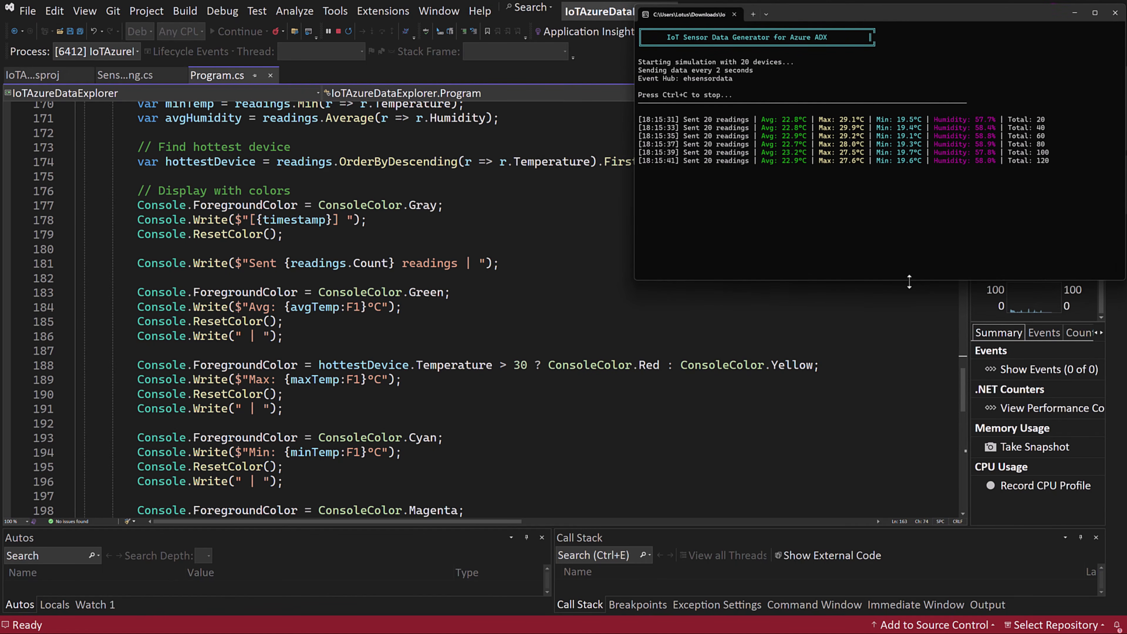
pyautogui.moveTo(910, 279); pyautogui.dragTo(889, 515)
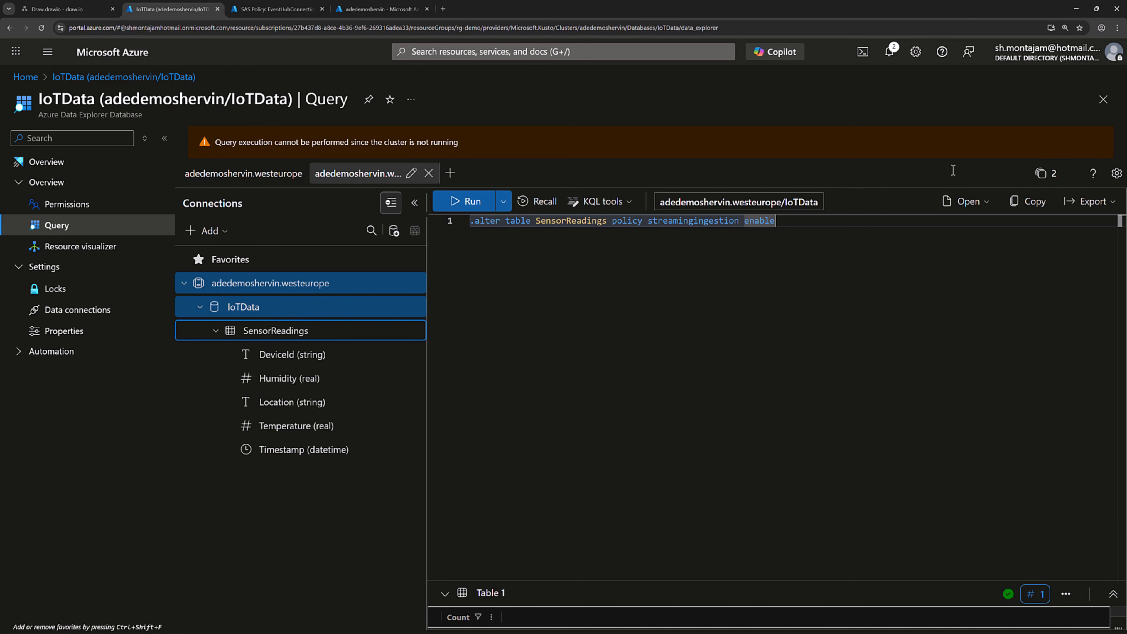
pyautogui.click(1096, 9)
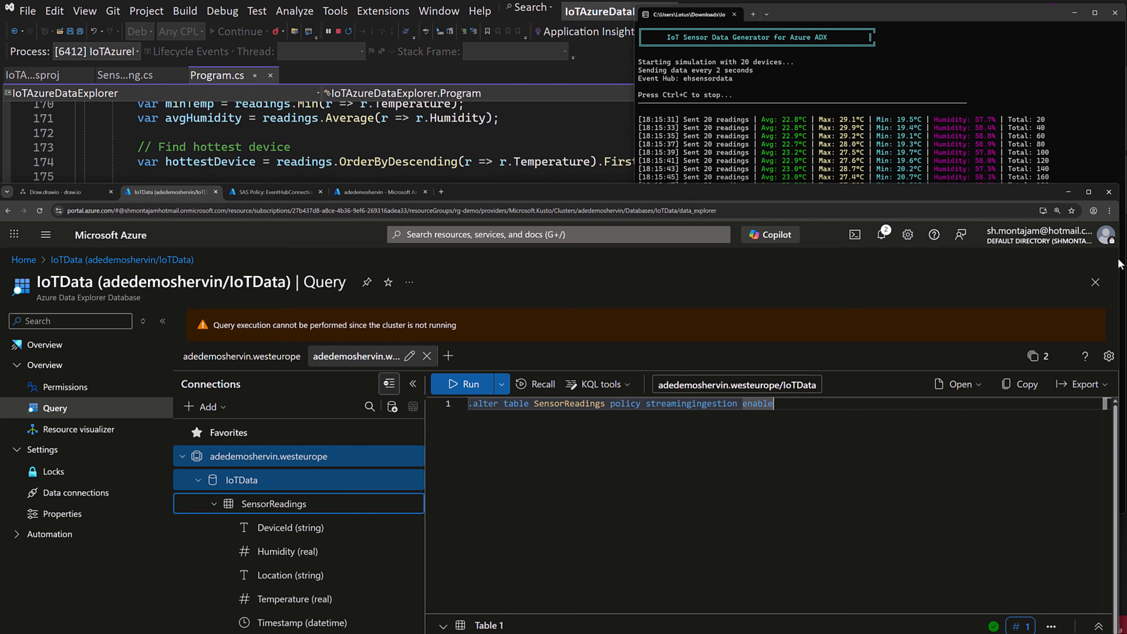
# - Shrink the browser window and place it beside the console, and replace the existing query with SensorReadings | count
pyautogui.moveTo(1118, 264); pyautogui.dragTo(672, 224)
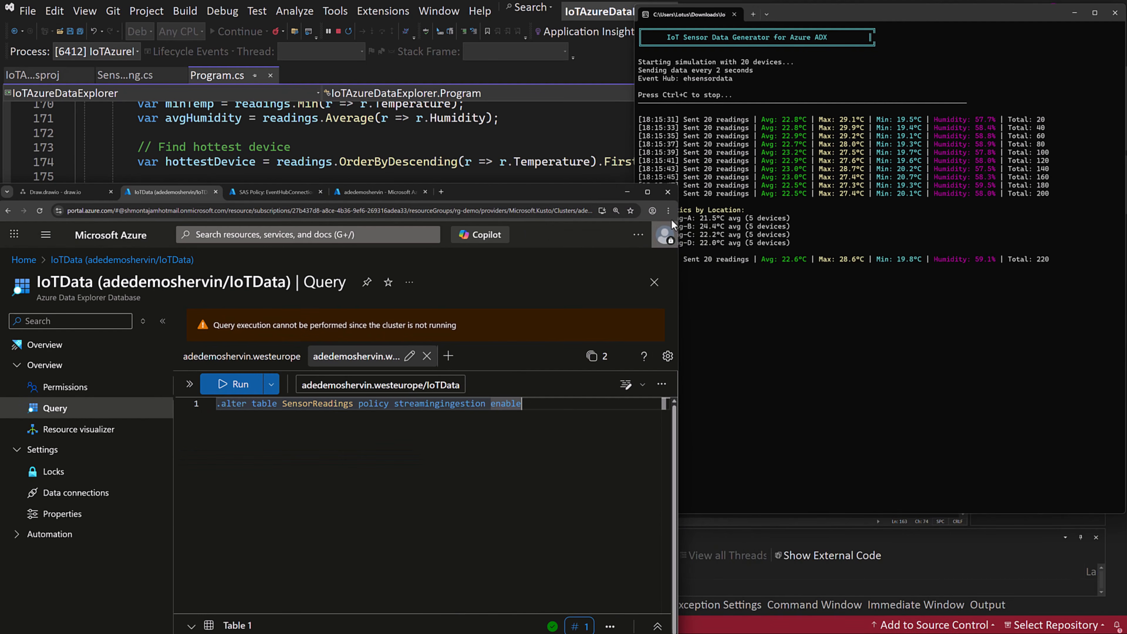
pyautogui.moveTo(597, 186); pyautogui.dragTo(539, 50)
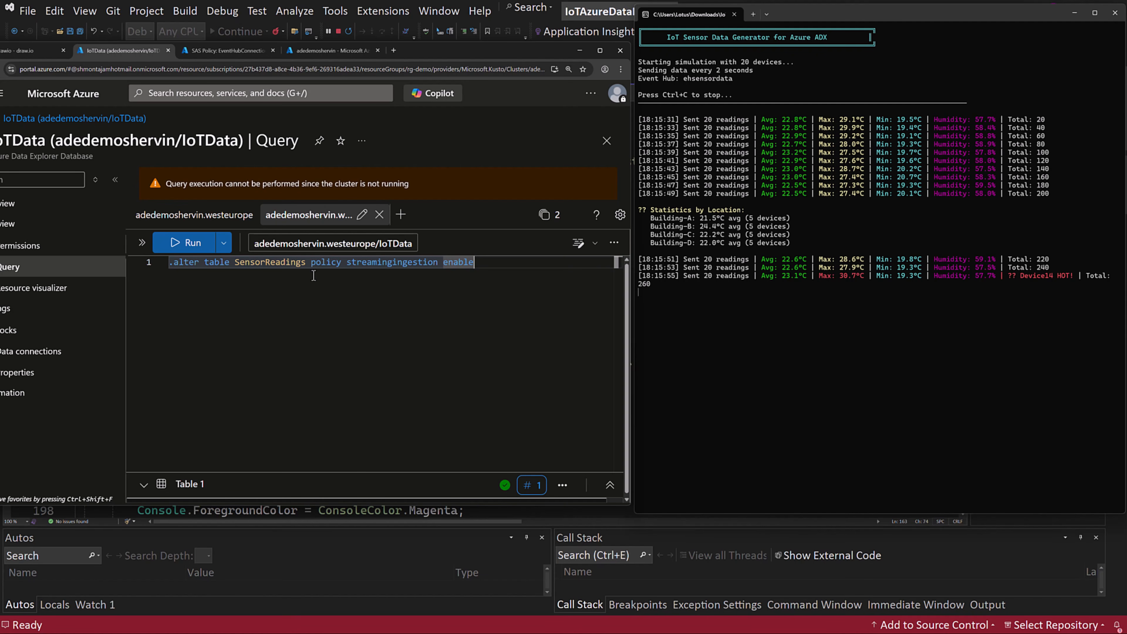
pyautogui.moveTo(490, 263); pyautogui.dragTo(169, 264)
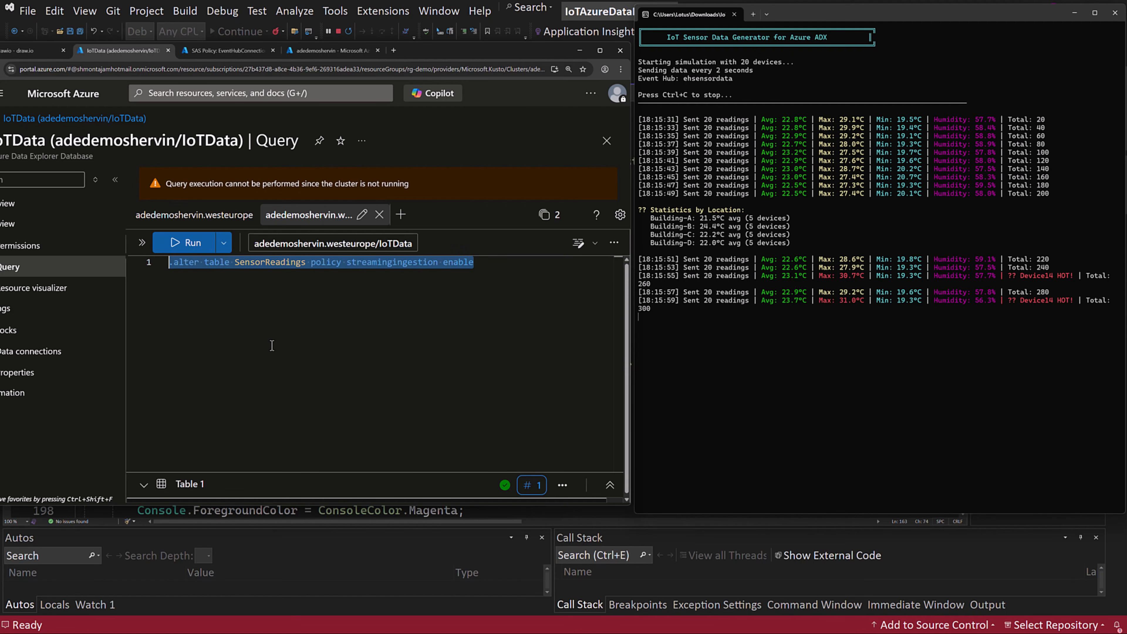
pyautogui.write('SensorReadings')
pyautogui.press('Return')
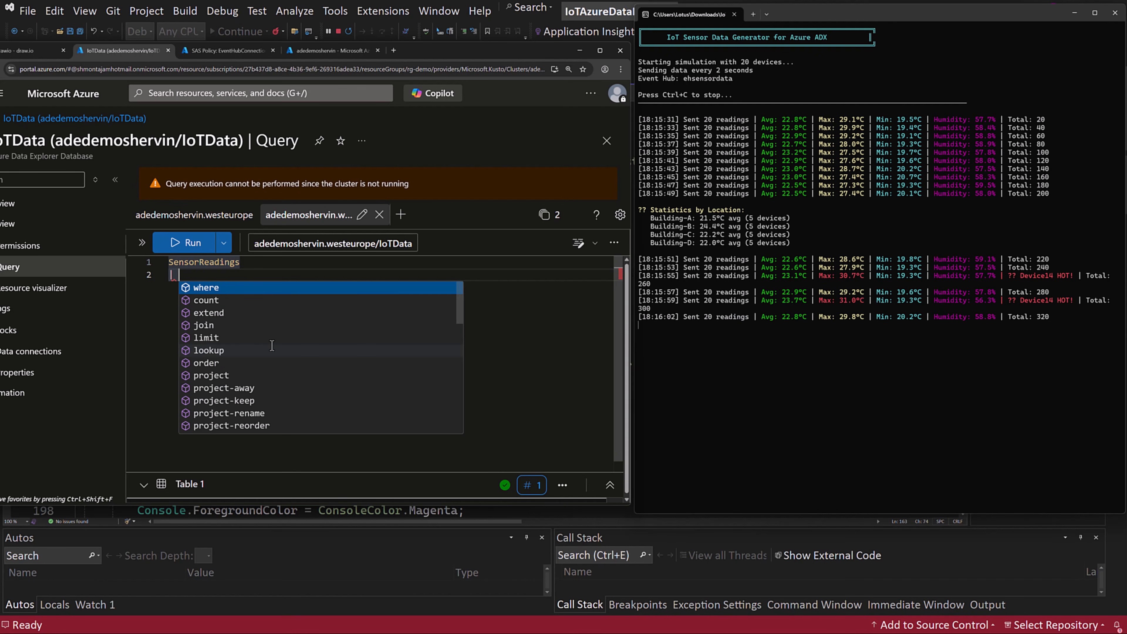
pyautogui.press('Down')
pyautogui.press('Return')
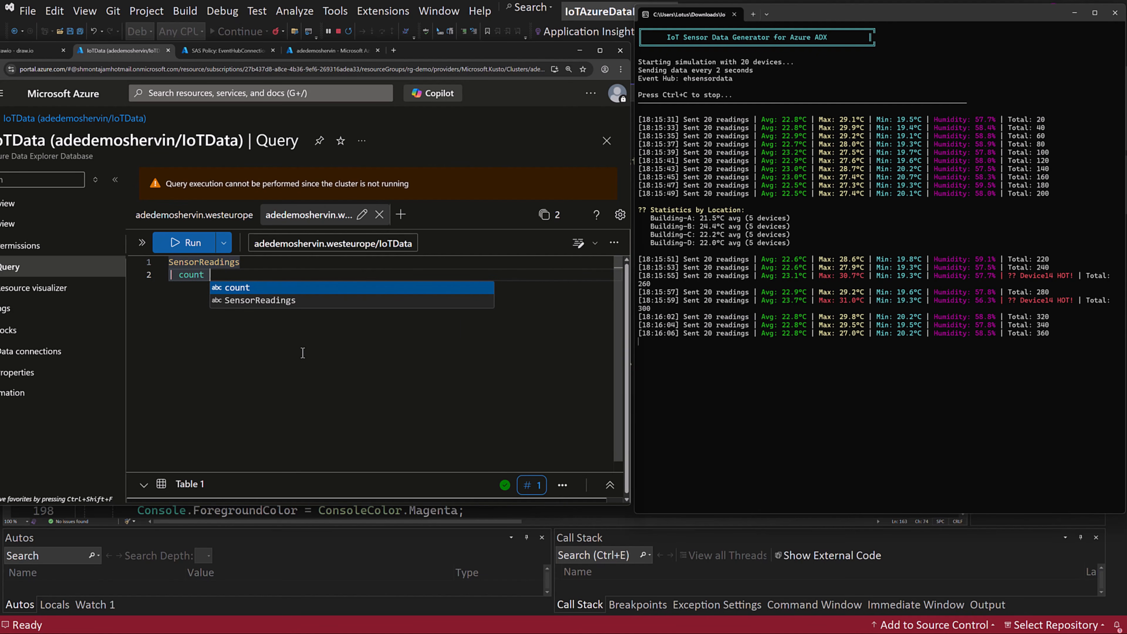
# - Run the count query, enlarge the results area and rerun the query several times to monitor the ingested row count
pyautogui.click(182, 244)
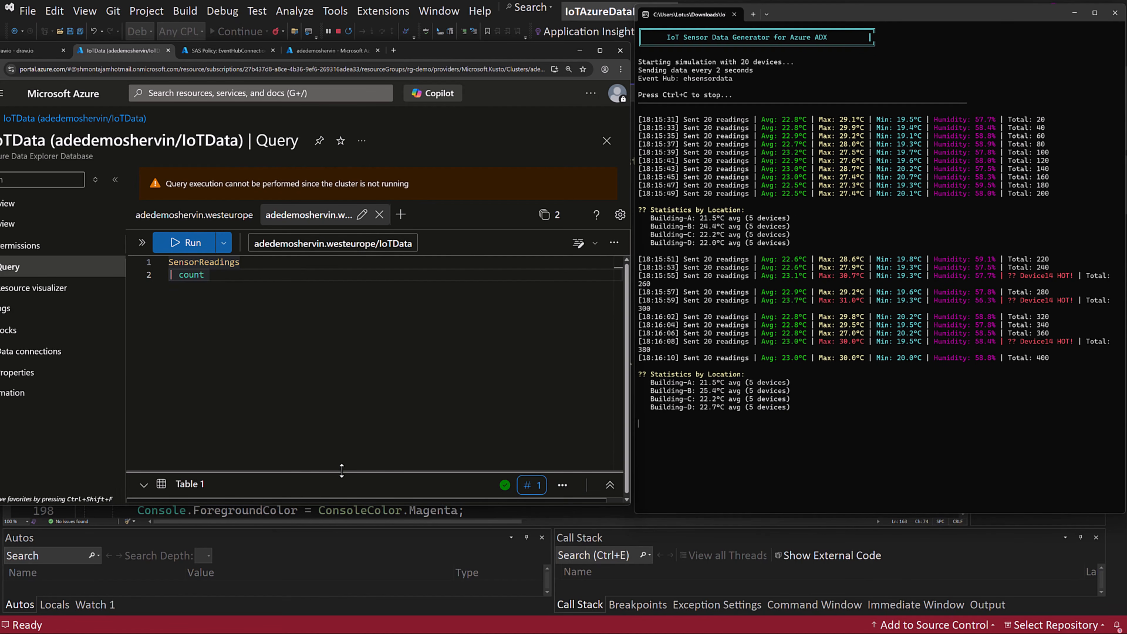
pyautogui.moveTo(330, 472); pyautogui.dragTo(341, 393)
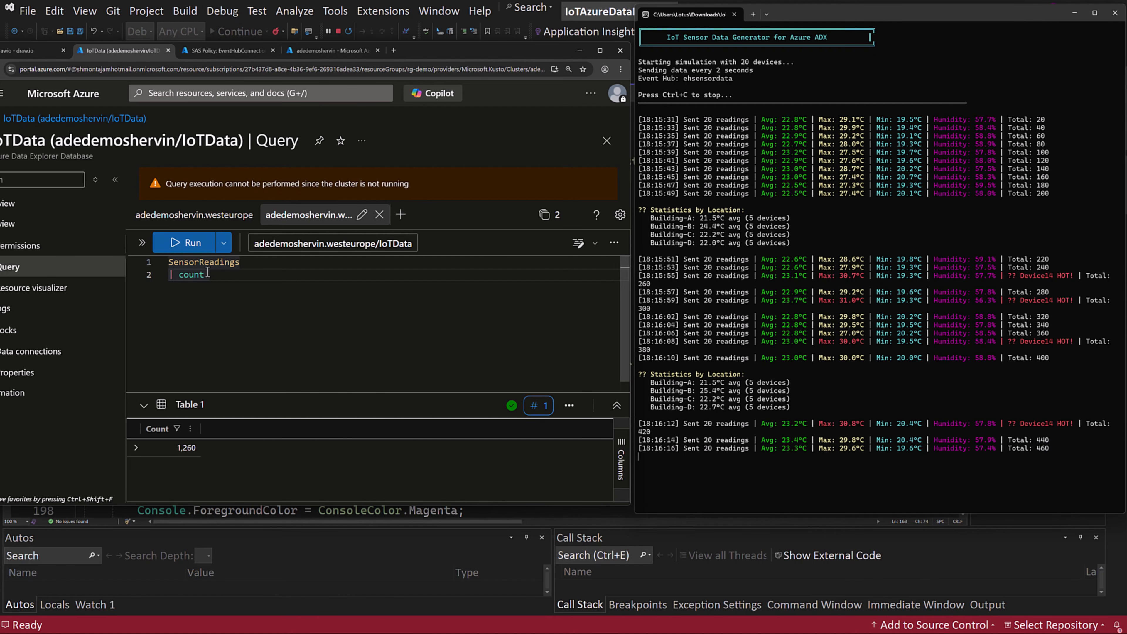
pyautogui.click(196, 251)
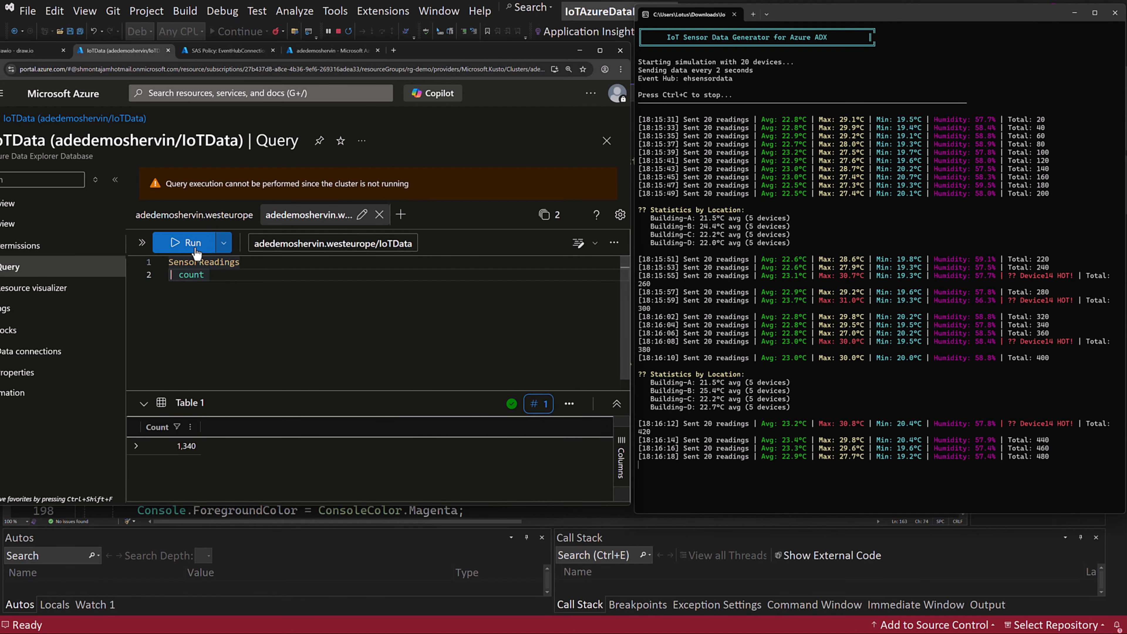
pyautogui.click(196, 251)
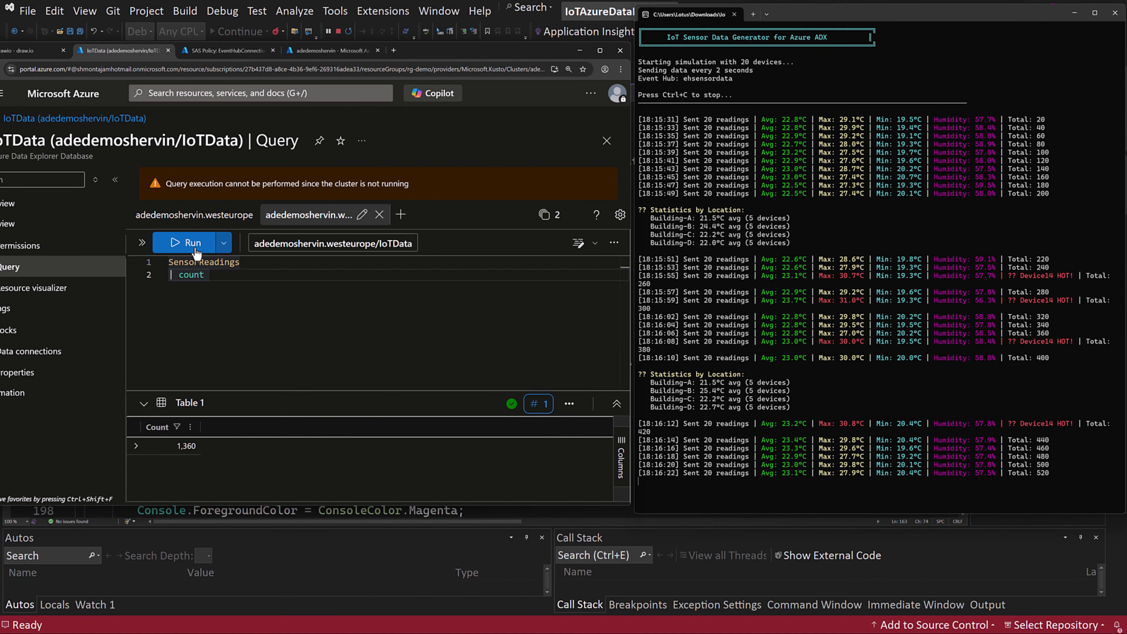
pyautogui.click(196, 251)
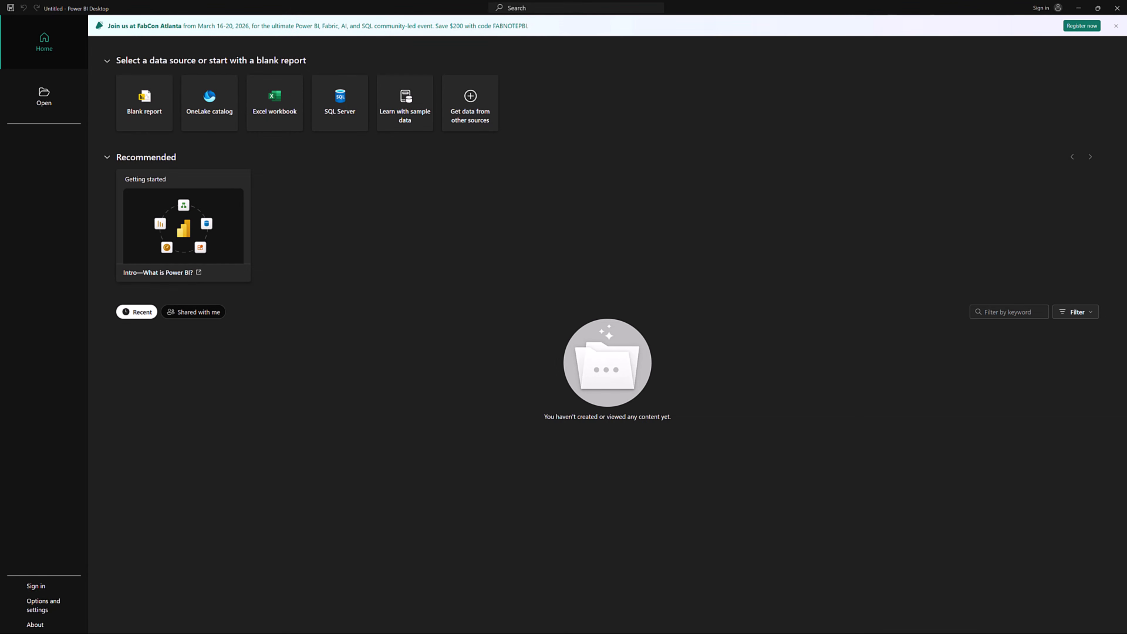
# - Create a blank report in Power BI Desktop and choose Azure Data Explorer (Kusto) as its data source
pyautogui.click(152, 114)
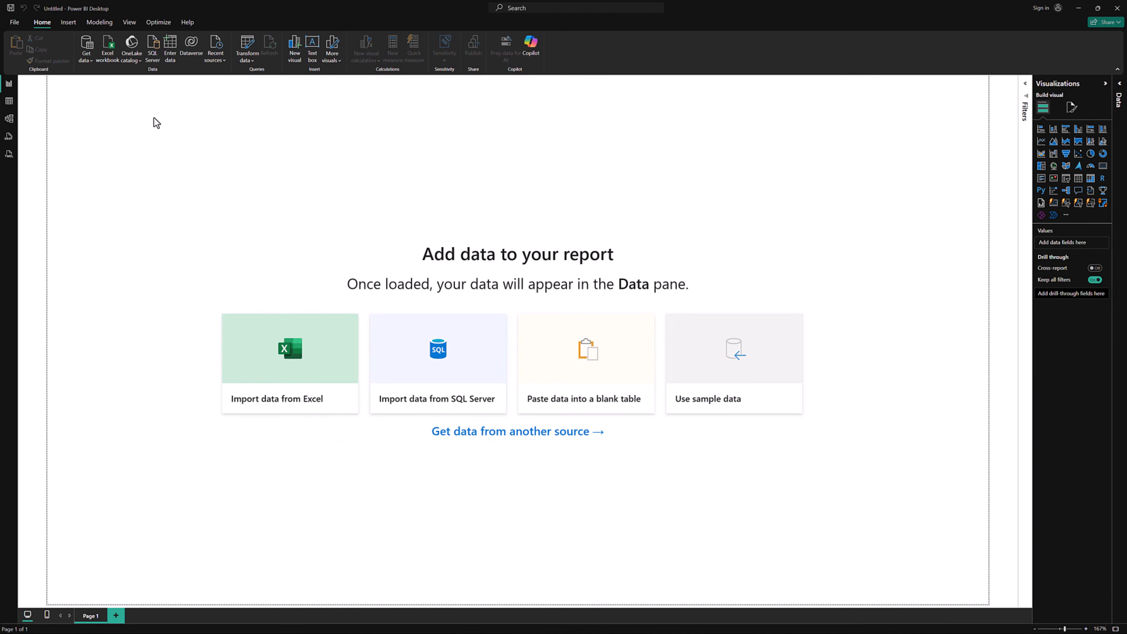
pyautogui.click(84, 59)
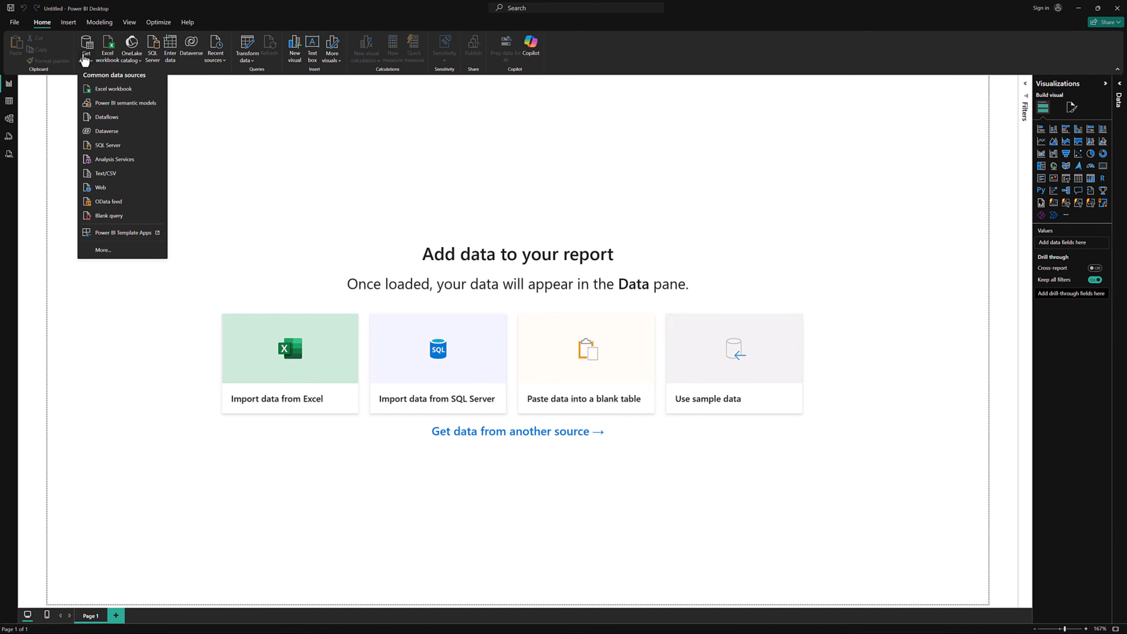
pyautogui.click(114, 255)
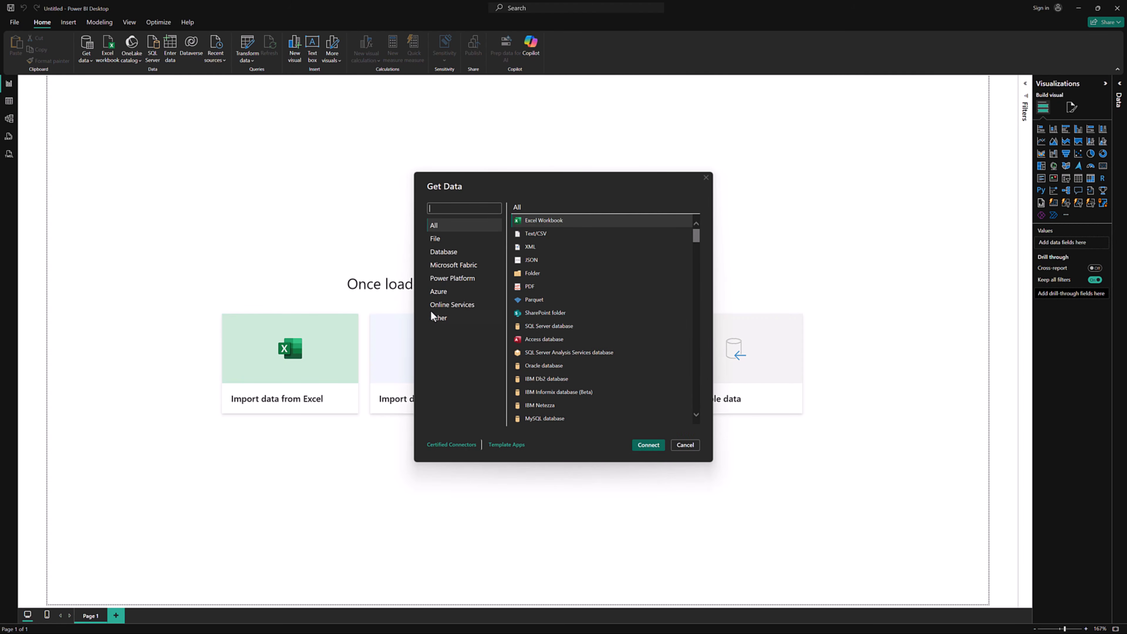
pyautogui.click(438, 292)
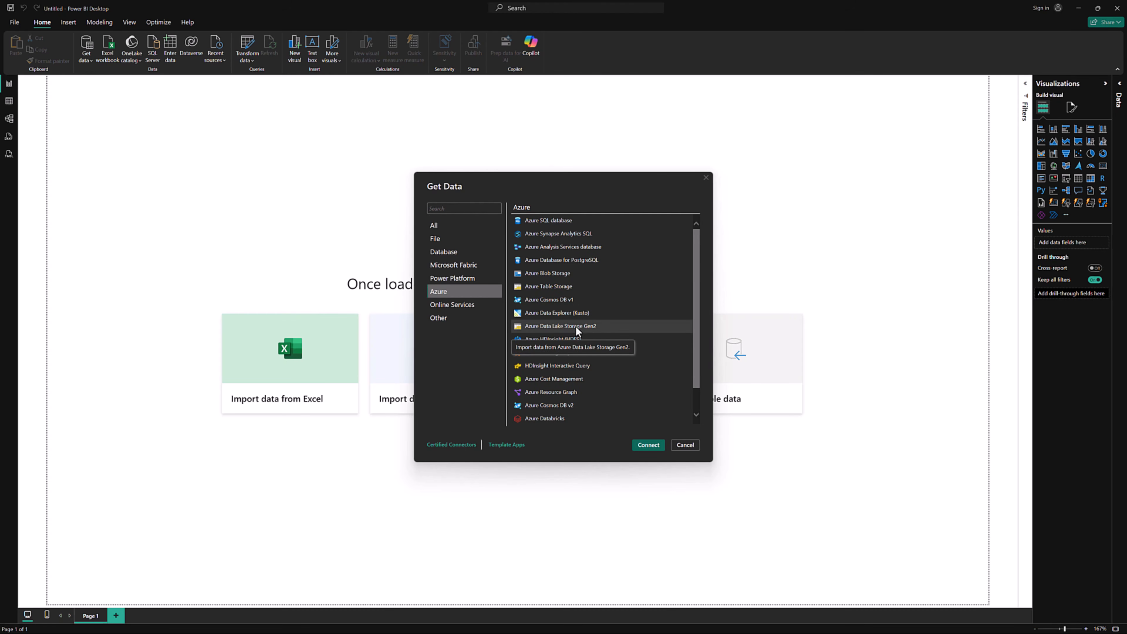
pyautogui.click(565, 310)
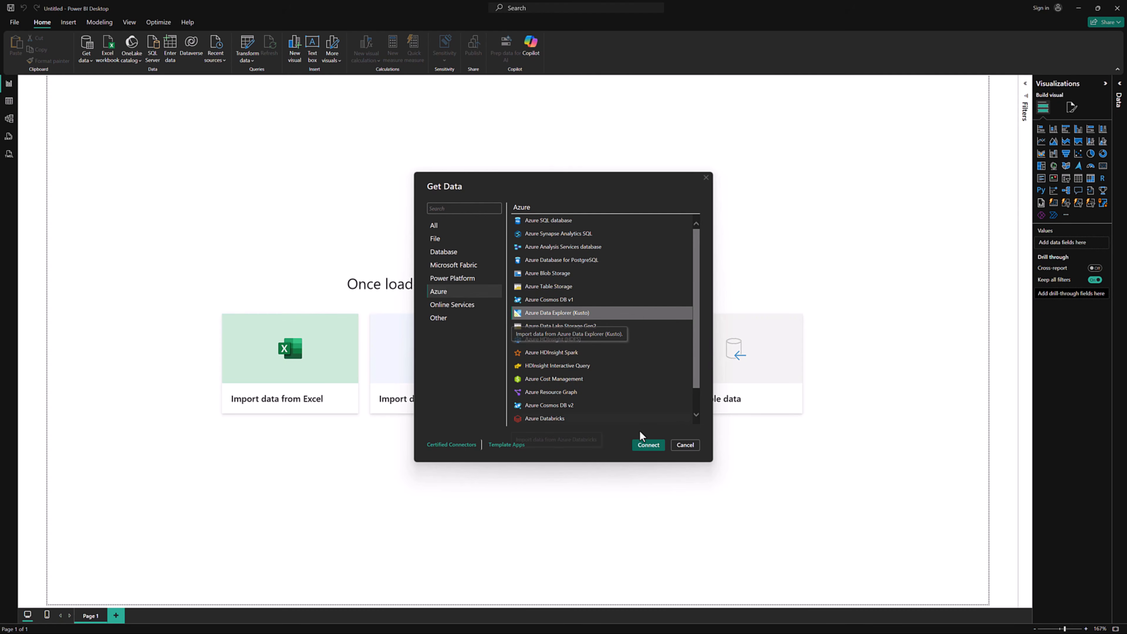
pyautogui.click(647, 445)
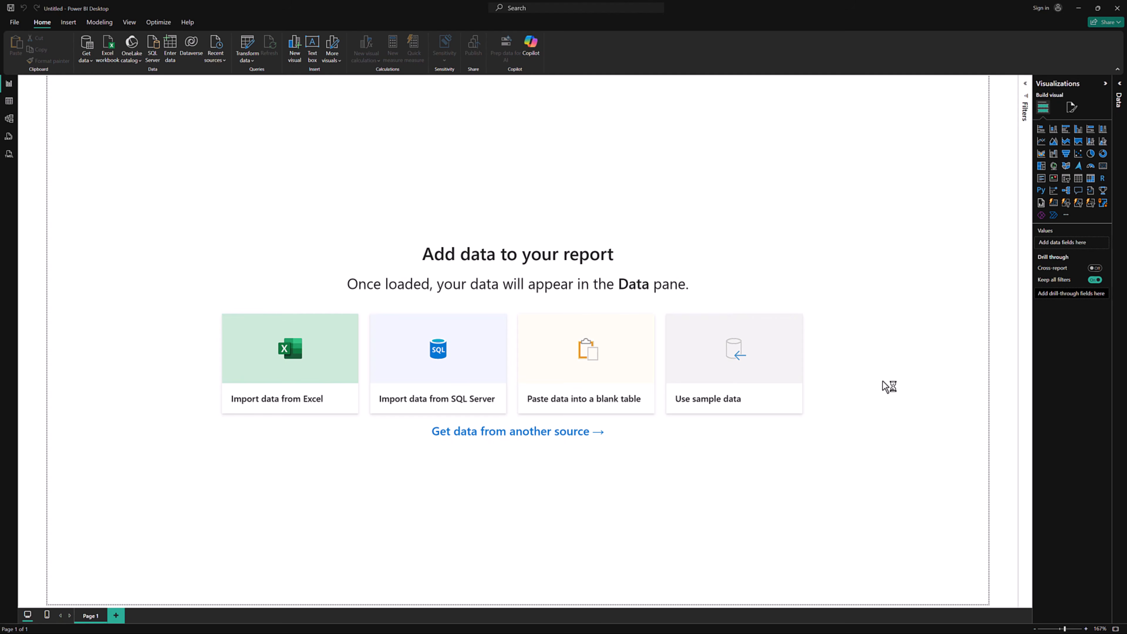
pyautogui.click(465, 236)
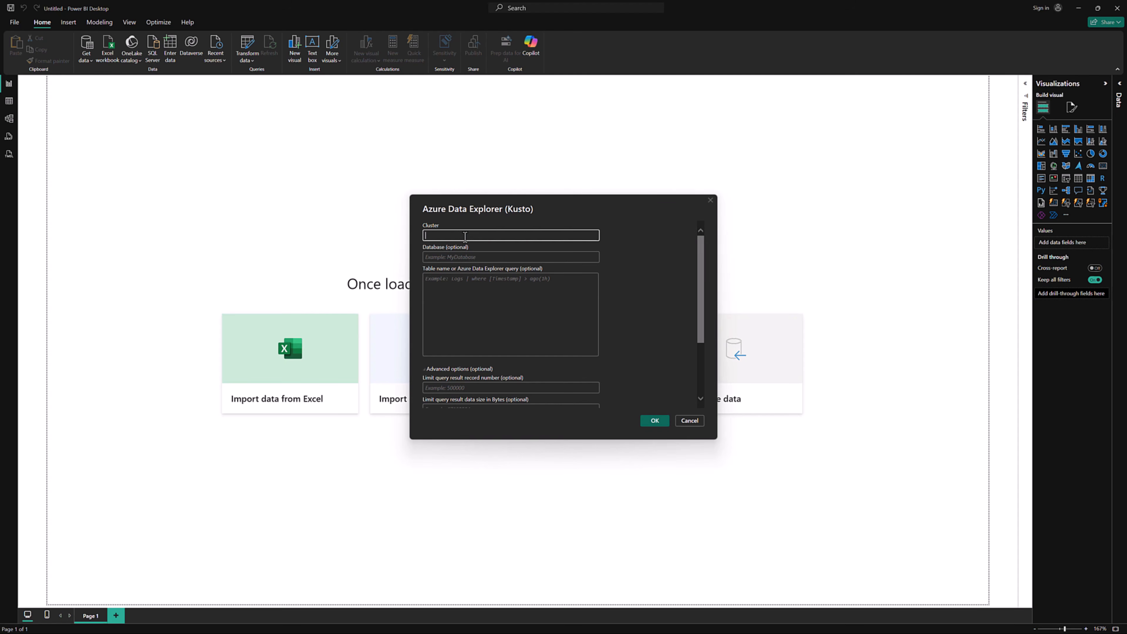
pyautogui.write('https://adedemohervin.westeurope.kusto.windows.net')
pyautogui.doubleClick(462, 236)
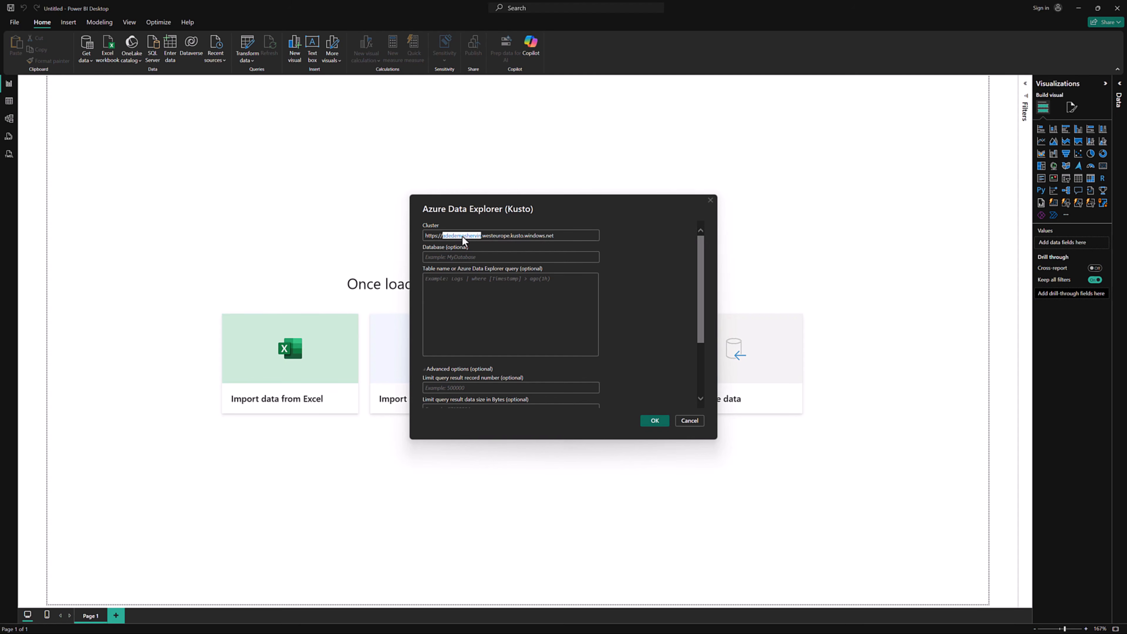
pyautogui.doubleClick(499, 237)
pyautogui.doubleClick(517, 235)
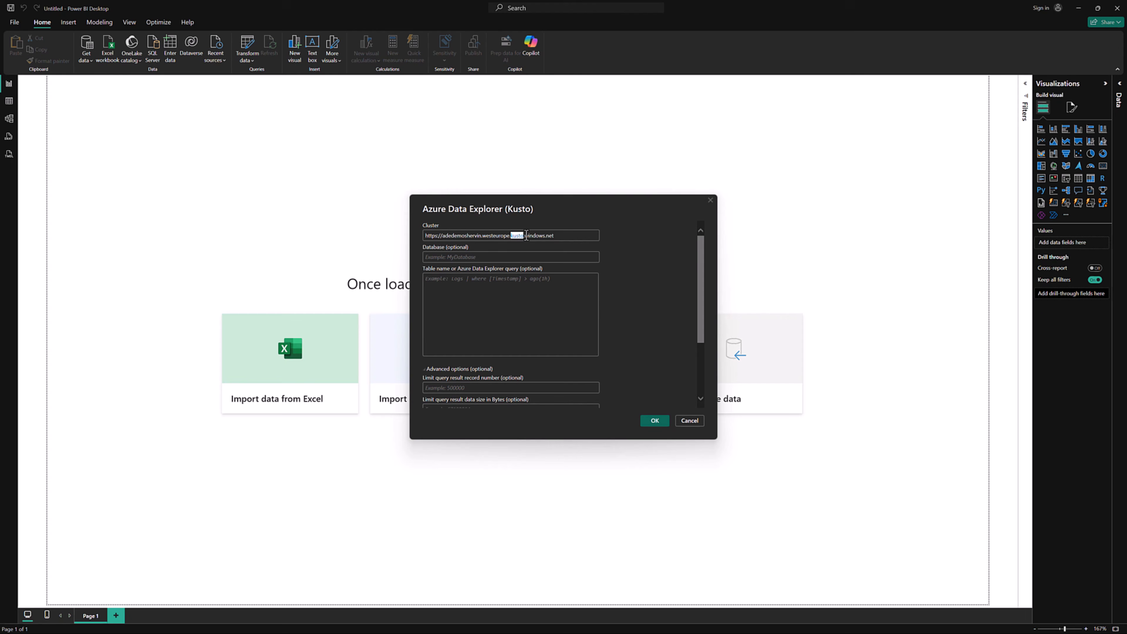
pyautogui.click(562, 233)
# - Set the database to IoTData and the query to SensorReadings | where Timestamp > ago(1h) | project Timestamp, DeviceId, Temperature, Humidity, Location
pyautogui.click(487, 256)
pyautogui.click(524, 254)
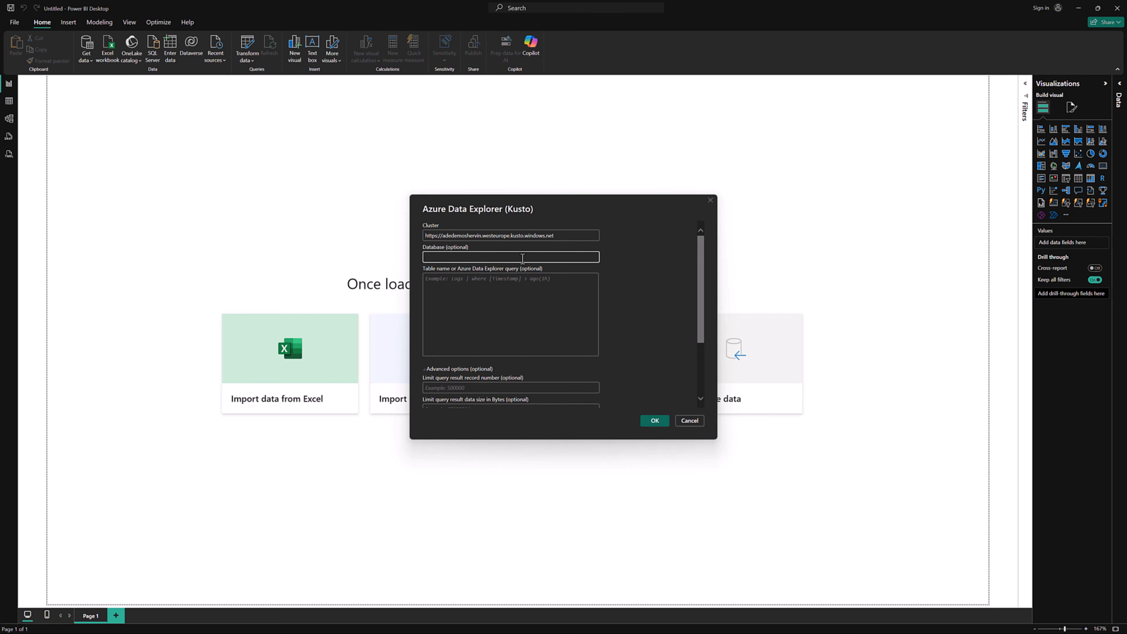
pyautogui.write('IoTData')
pyautogui.click(557, 306)
pyautogui.write('SensorReadings | where Timestamp > ago(1h) | project Timestamp, DeviceId, Temperature, Humidity, Location')
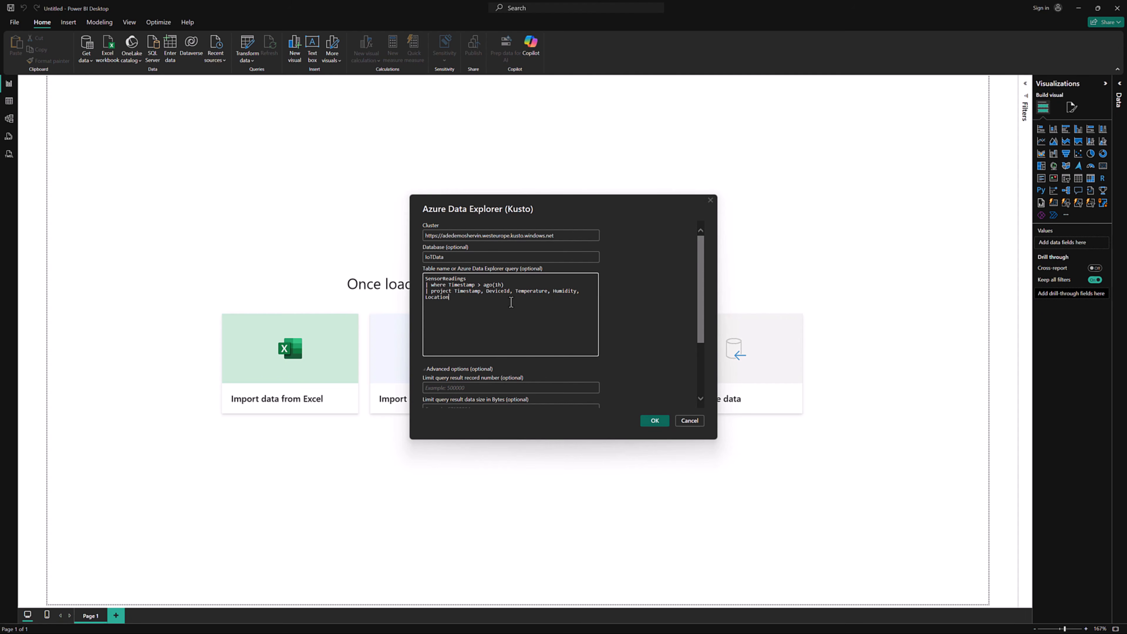
# - Set the data connectivity mode to DirectQuery, connect with the signed-in organizational account and load the query's data
pyautogui.scroll(-5, 657, 348)
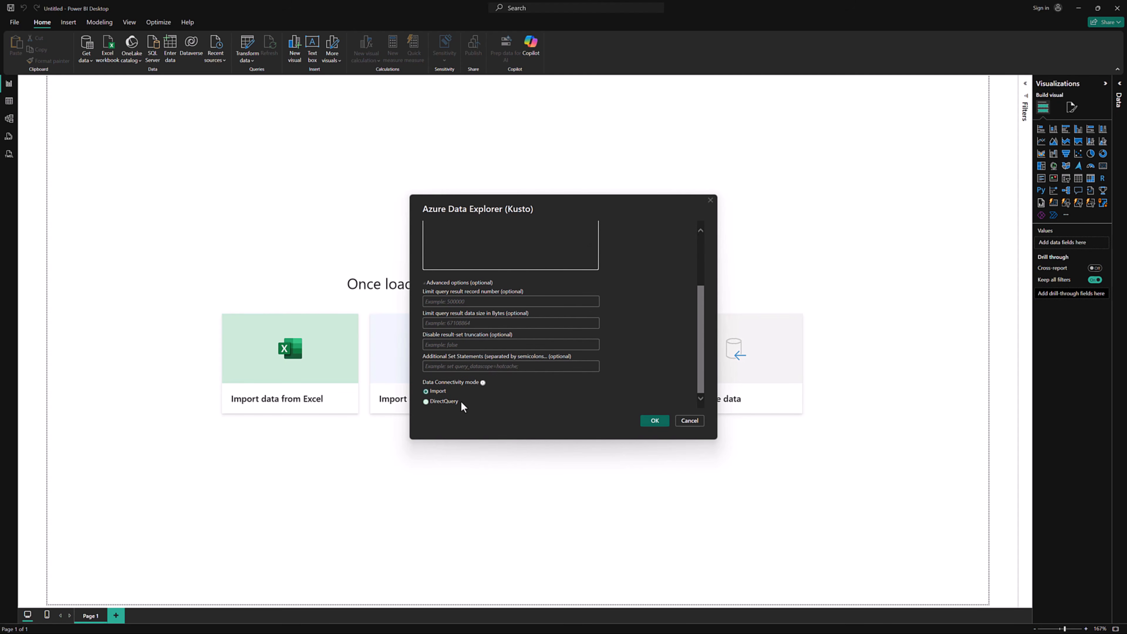
pyautogui.click(443, 402)
pyautogui.scroll(3, 608, 367)
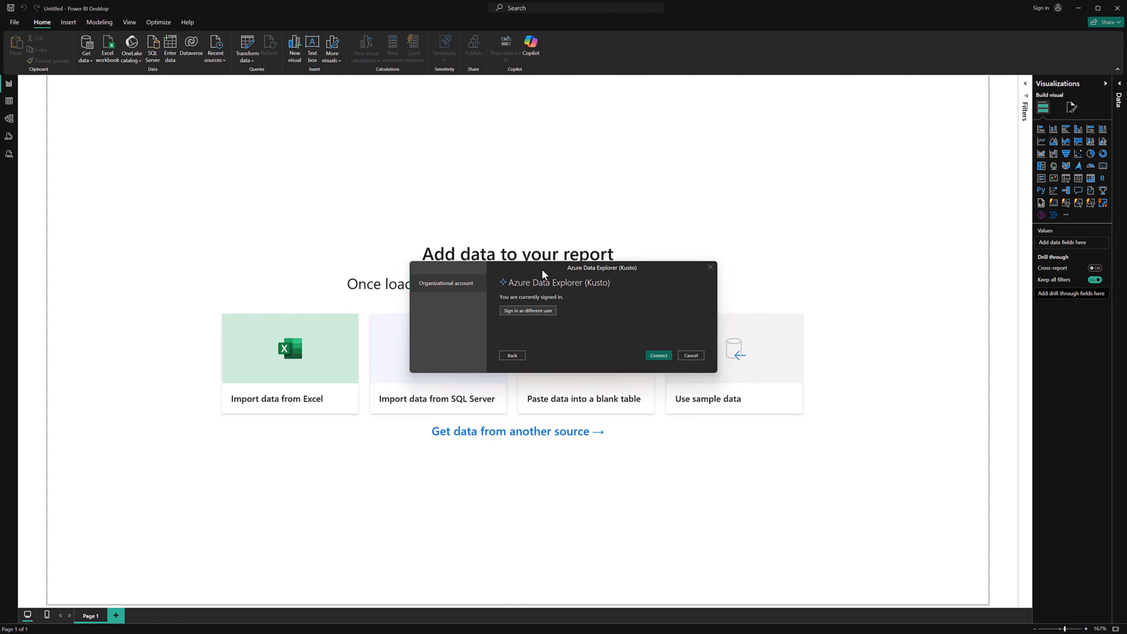
pyautogui.click(662, 356)
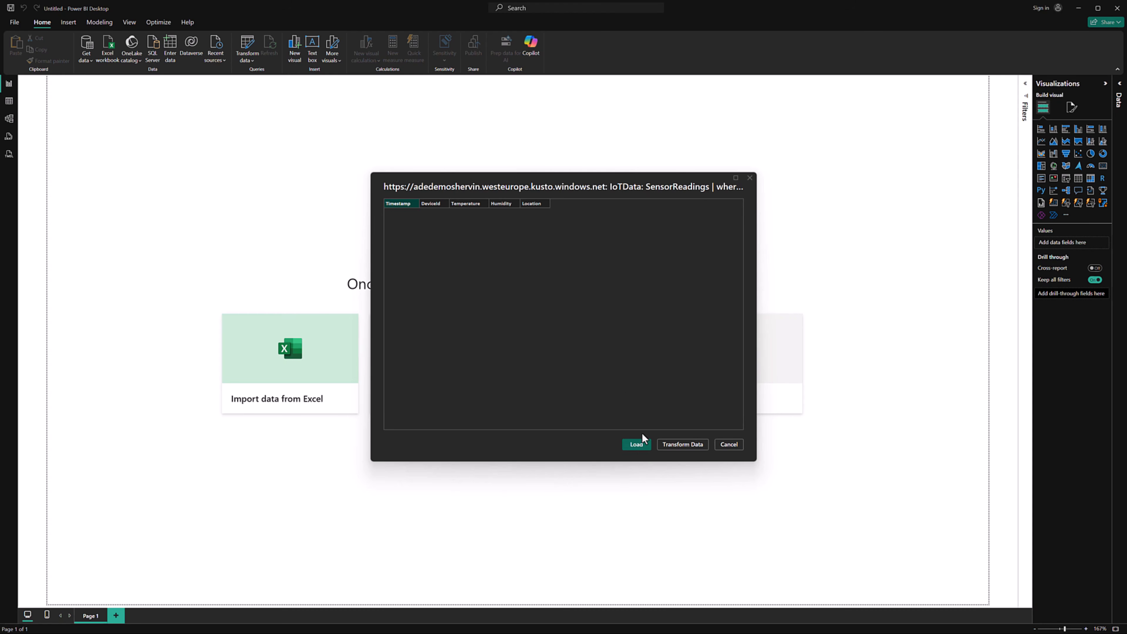
pyautogui.click(636, 446)
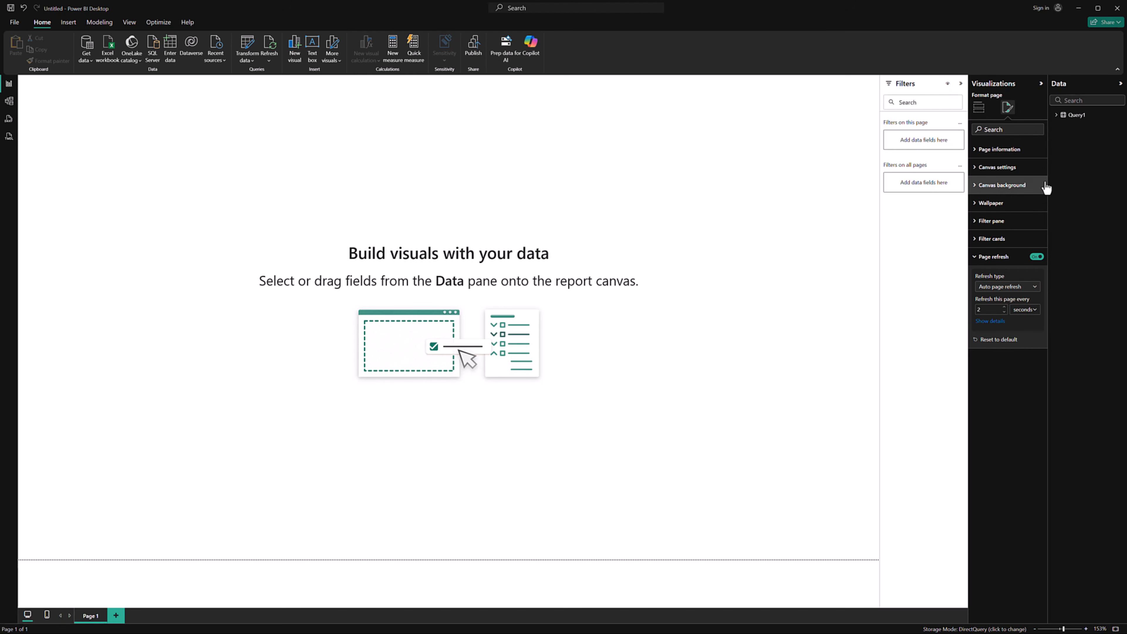
# - Expand the Query1 table's fields and review the report page's auto page refresh type and interval
pyautogui.click(1055, 118)
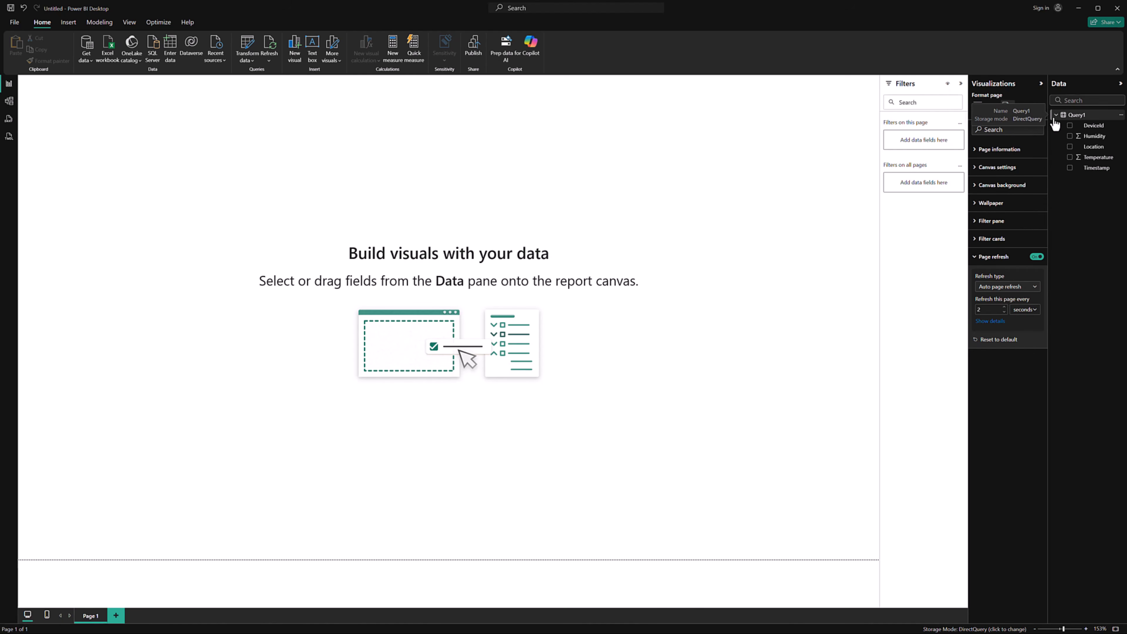
pyautogui.click(652, 217)
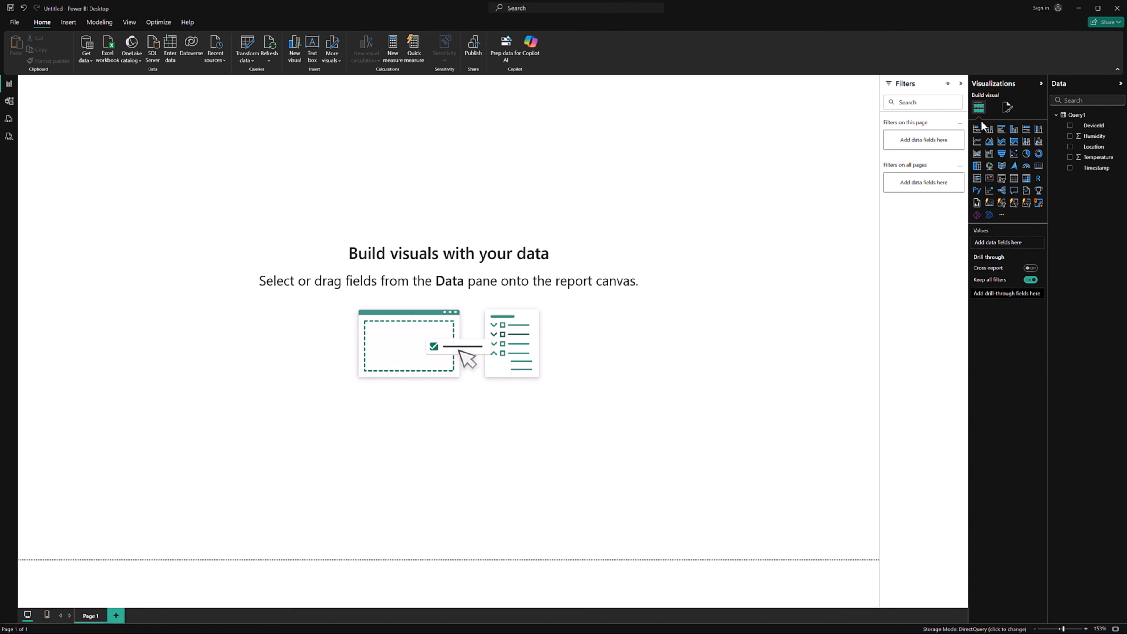
pyautogui.click(1009, 111)
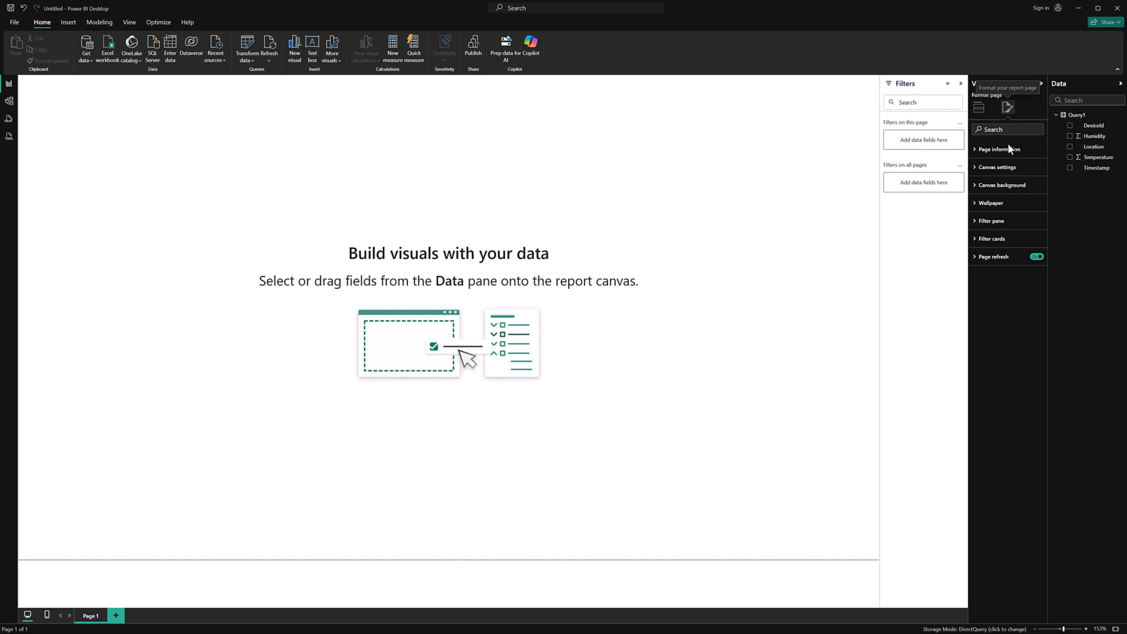
pyautogui.click(974, 262)
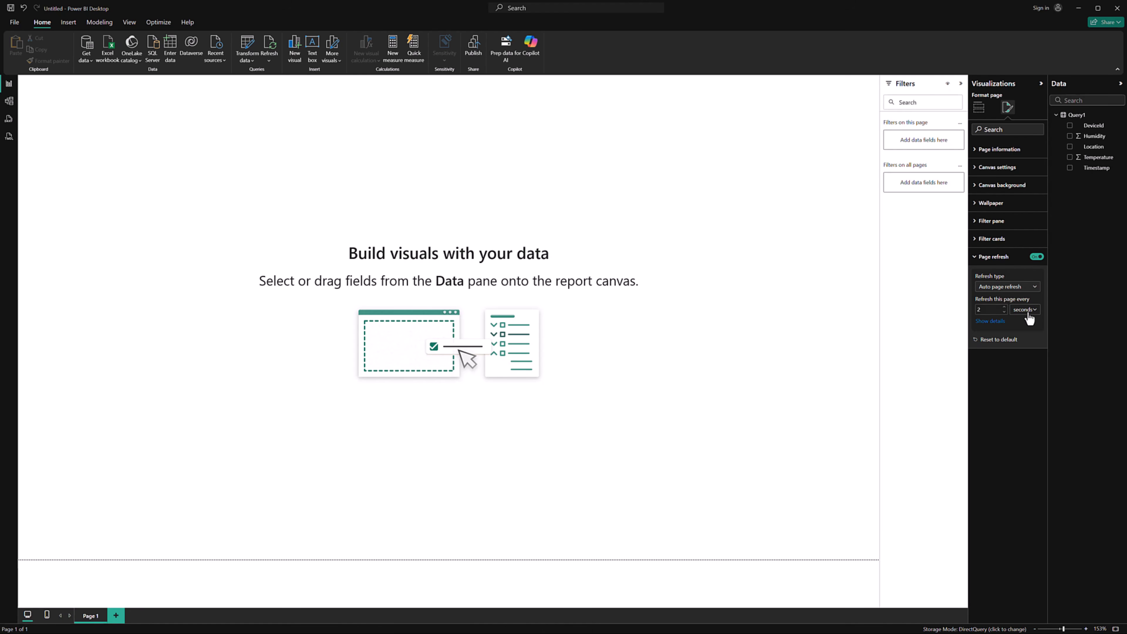
# - Add a table visual with DeviceId, Humidity, Location, Temperature and Timestamp, and widen it across the report page
pyautogui.click(980, 110)
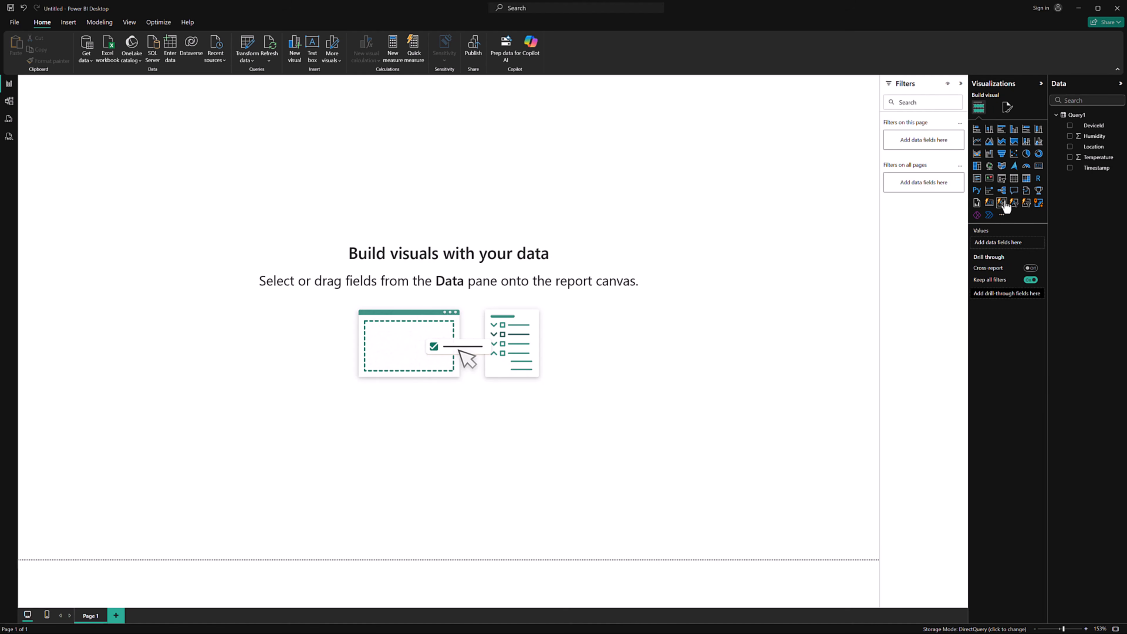
pyautogui.click(1015, 179)
pyautogui.click(1070, 127)
pyautogui.click(1070, 136)
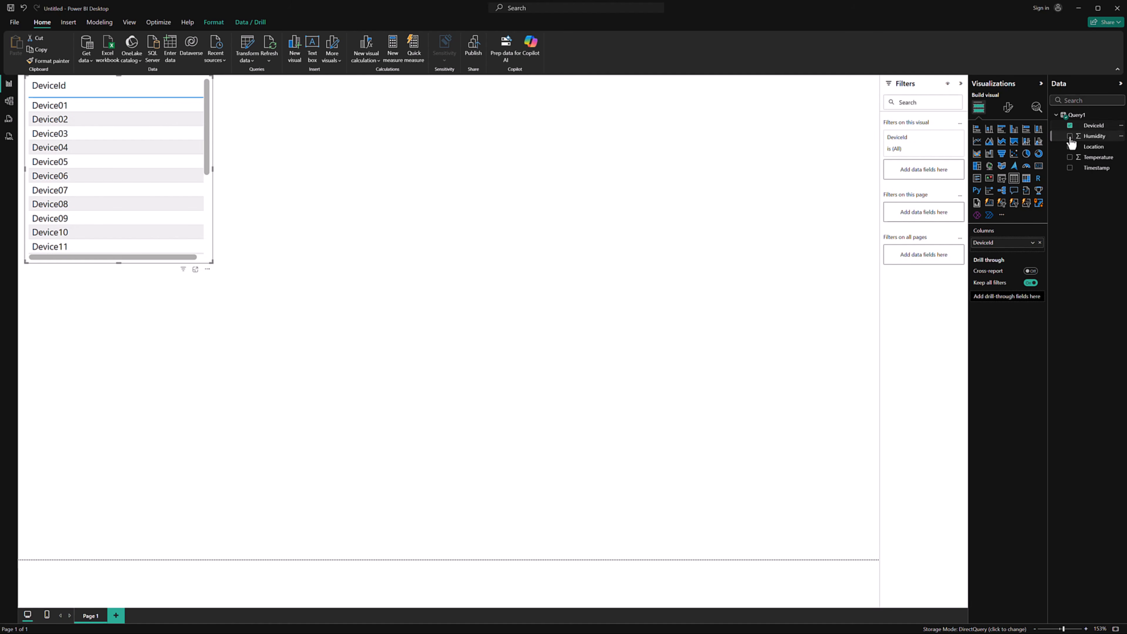
pyautogui.click(1071, 147)
pyautogui.click(1071, 158)
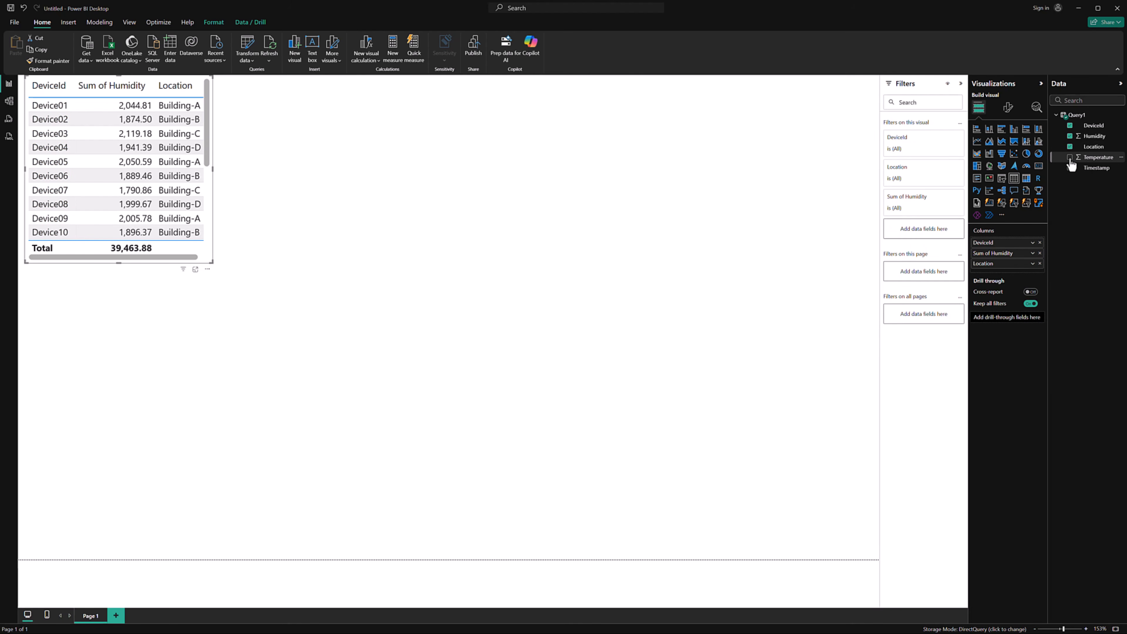
pyautogui.click(1070, 168)
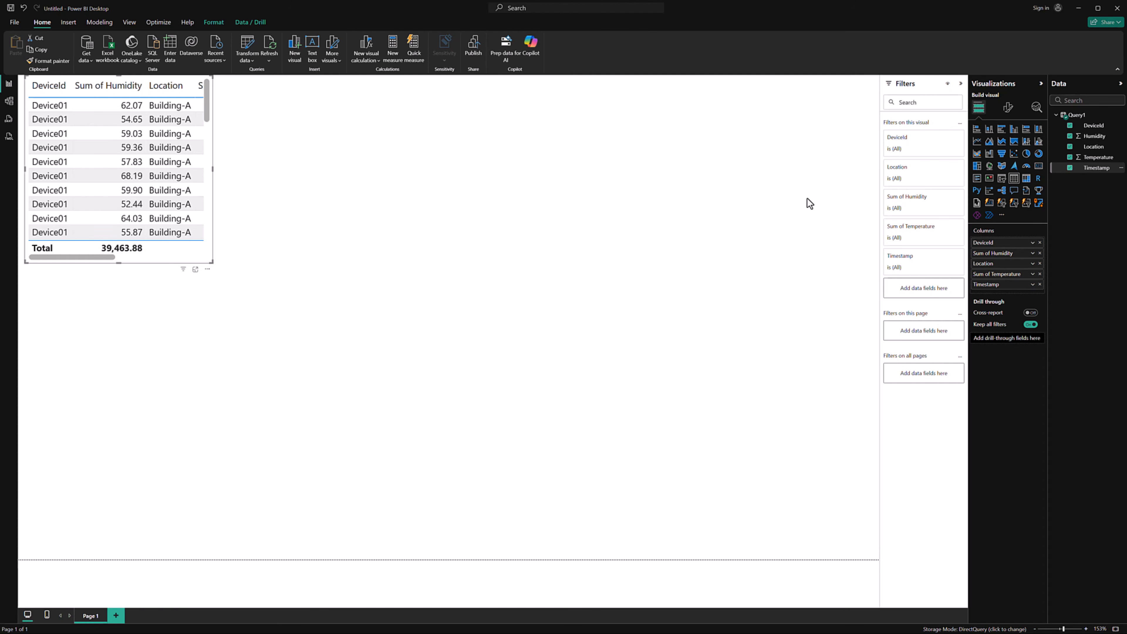
pyautogui.moveTo(213, 170); pyautogui.dragTo(538, 179)
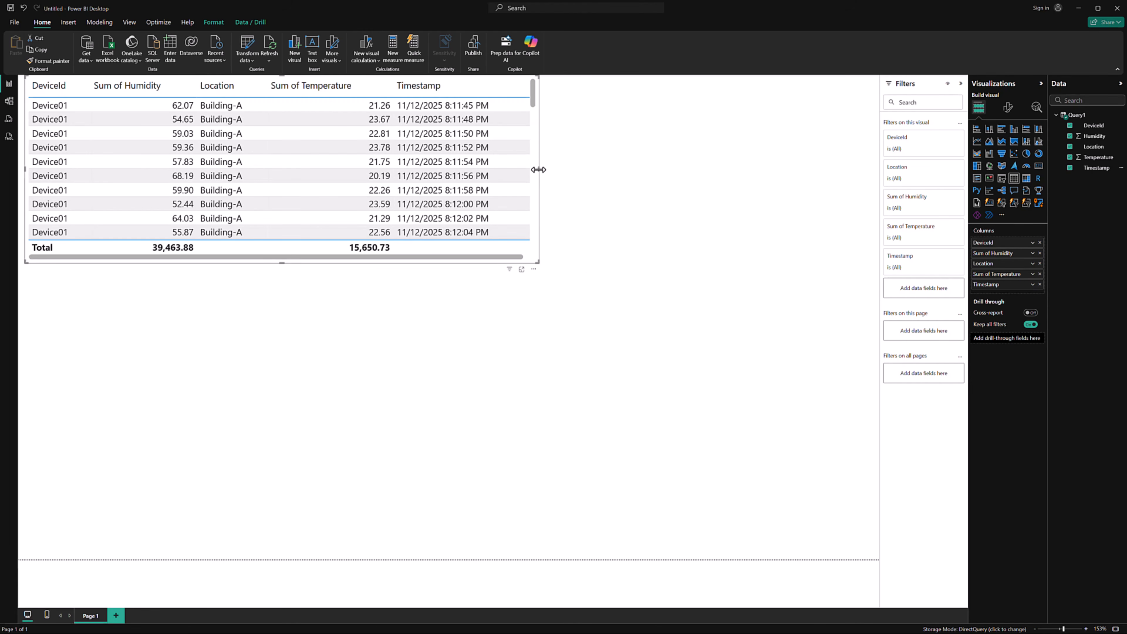
pyautogui.moveTo(538, 168); pyautogui.dragTo(880, 160)
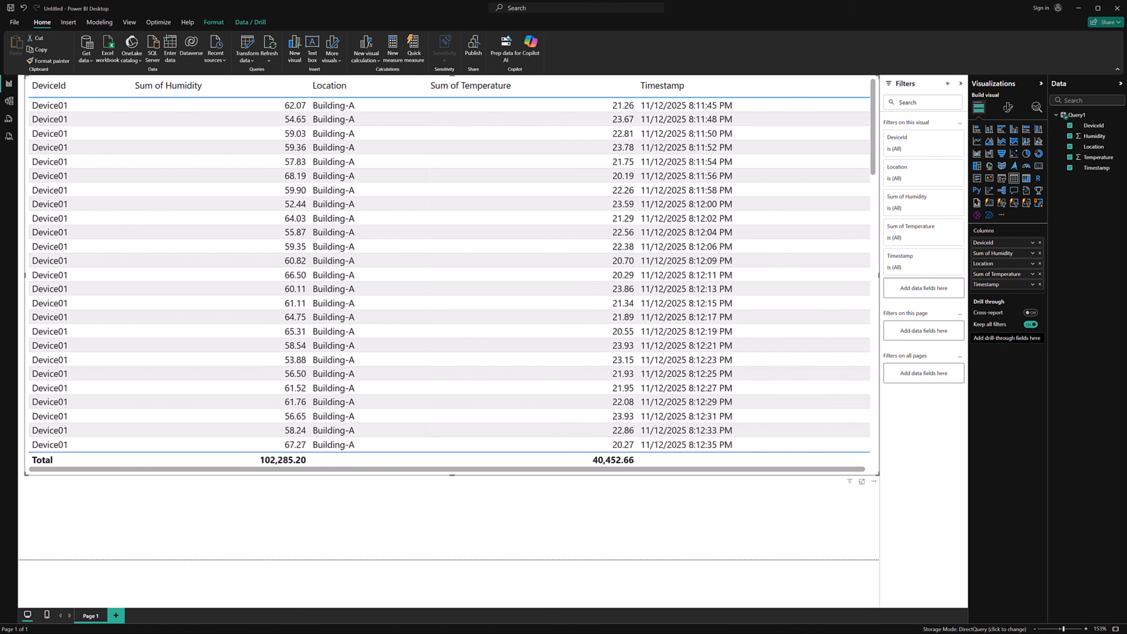
# - Position the sensor data generator's console window over the report so its output can be compared with the table
pyautogui.moveTo(1126, 146); pyautogui.dragTo(1031, 96)
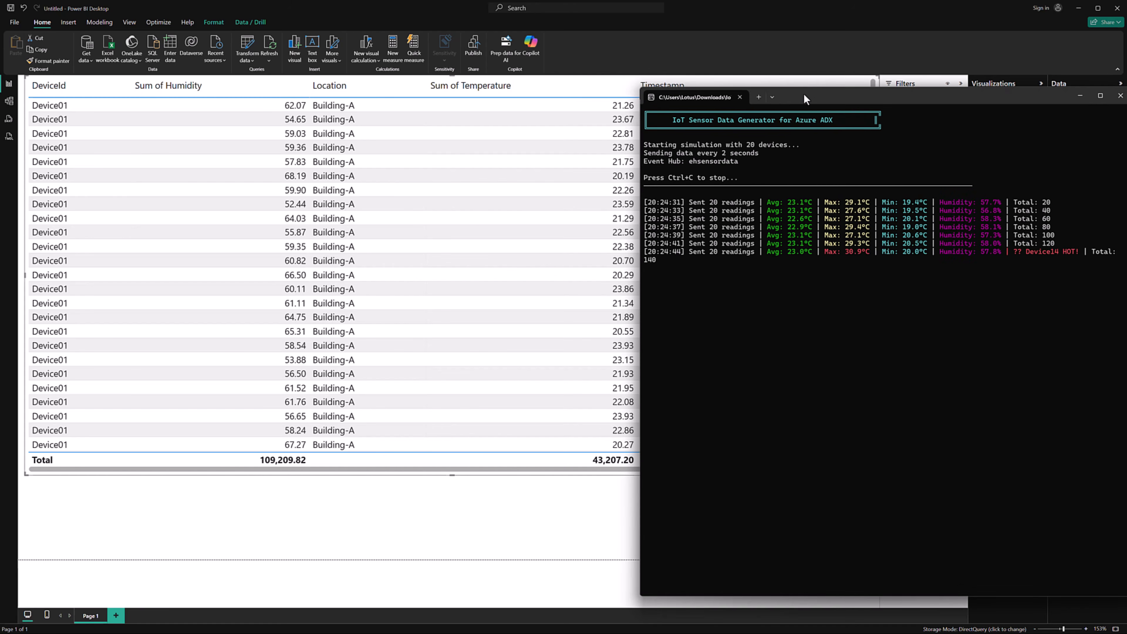
pyautogui.moveTo(806, 94); pyautogui.dragTo(842, 110)
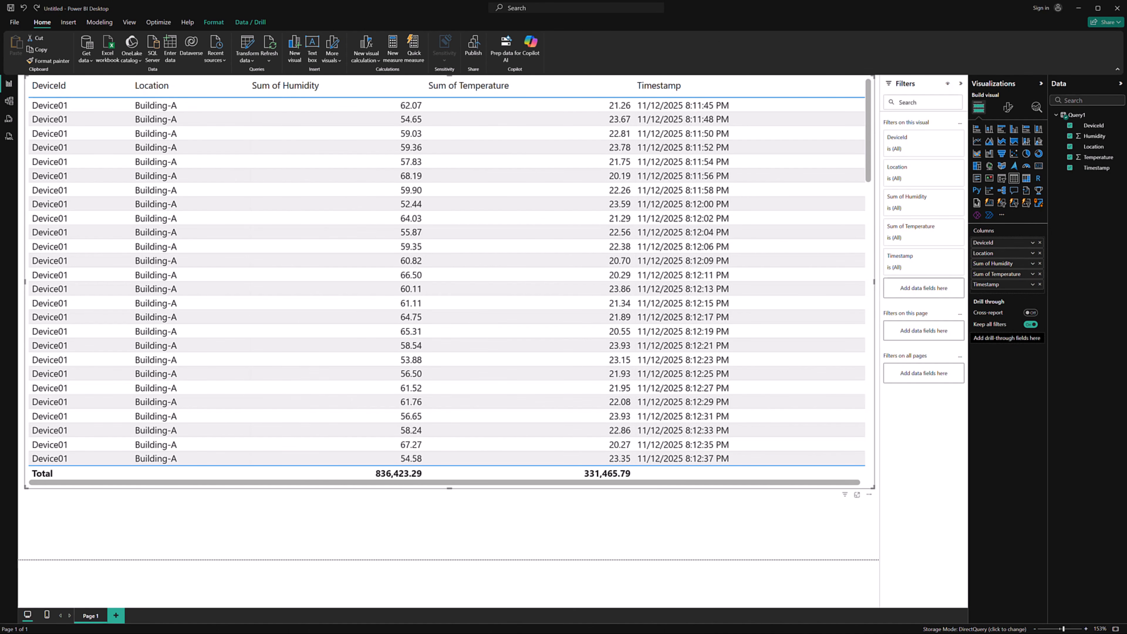
# - Convert the sensor readings table visual to a donut chart
pyautogui.click(816, 259)
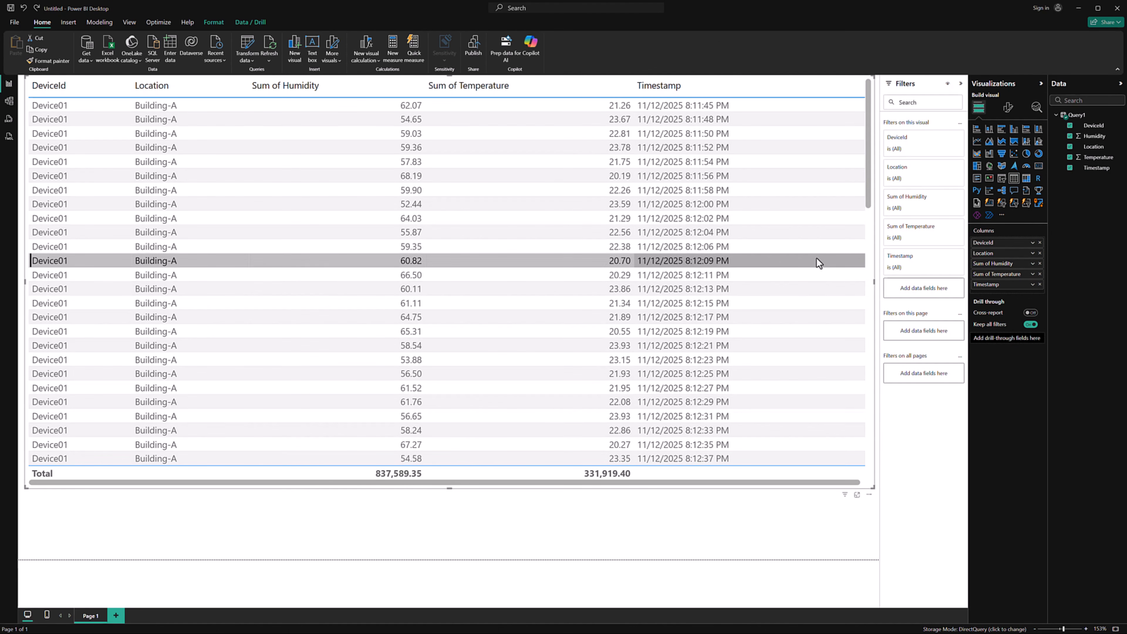
pyautogui.click(1039, 156)
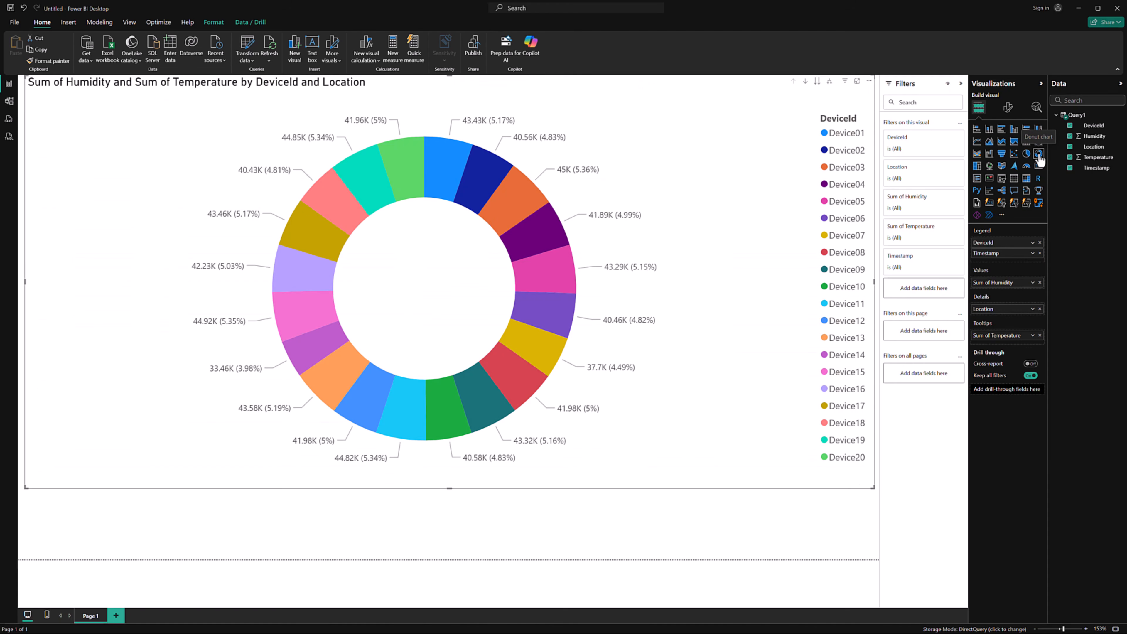